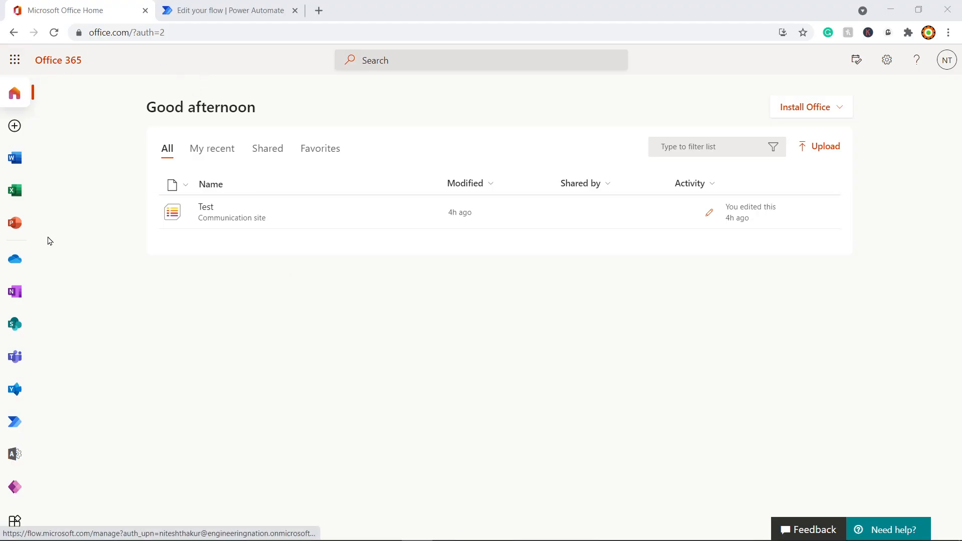
Step: Switch to Power Automate and return from the flow details to the Cloud flows list via My flows
{"action": "left_click", "coordinate": [247, 7]}
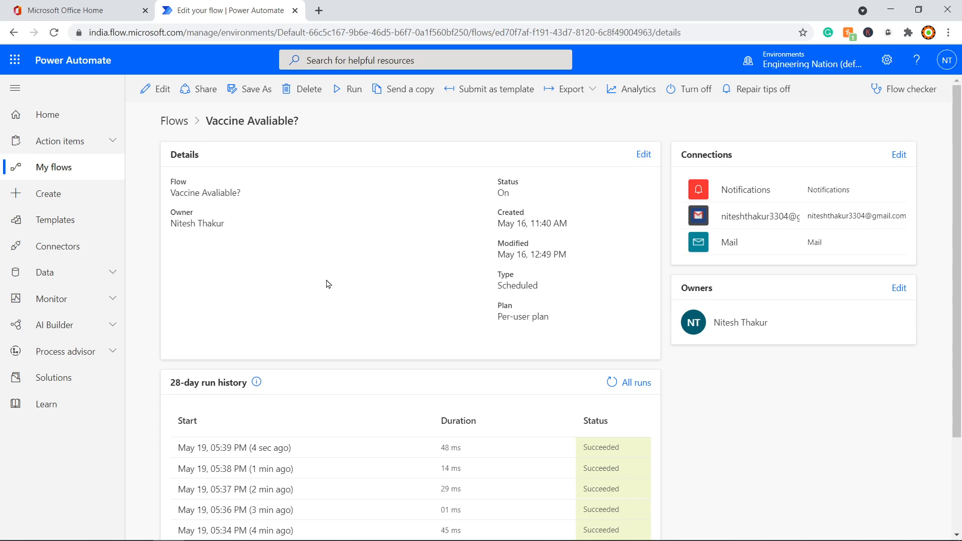
{"action": "left_click", "coordinate": [153, 90]}
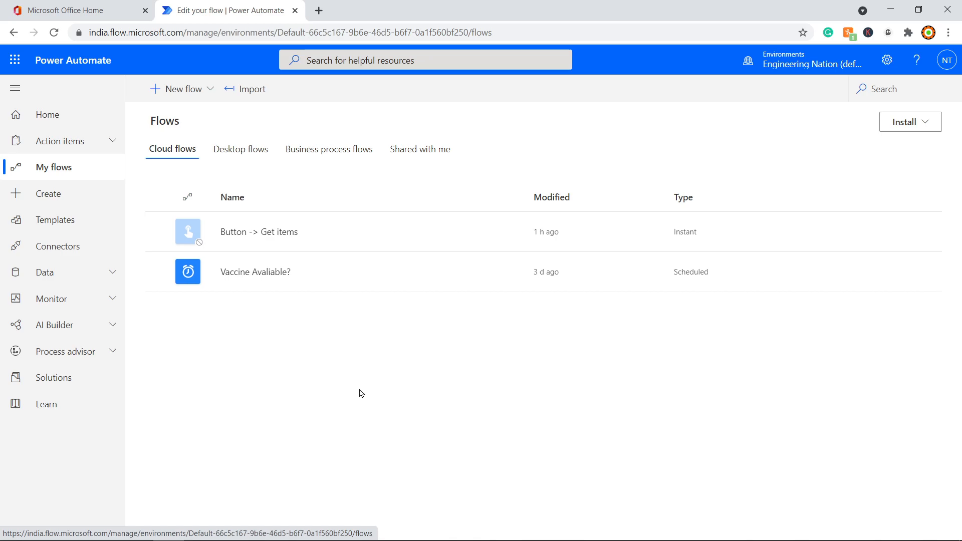
Step: In a new browser tab, search Google for 'cowin' and open the official cowin.gov.in site
{"action": "left_click", "coordinate": [318, 10]}
{"action": "type", "text": "g"}
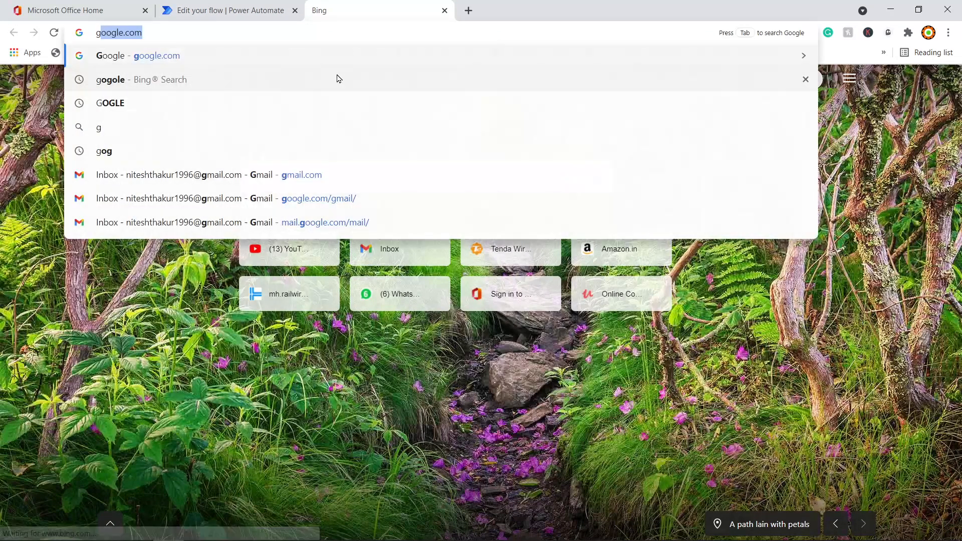
{"action": "key", "text": "Return"}
{"action": "type", "text": "co"}
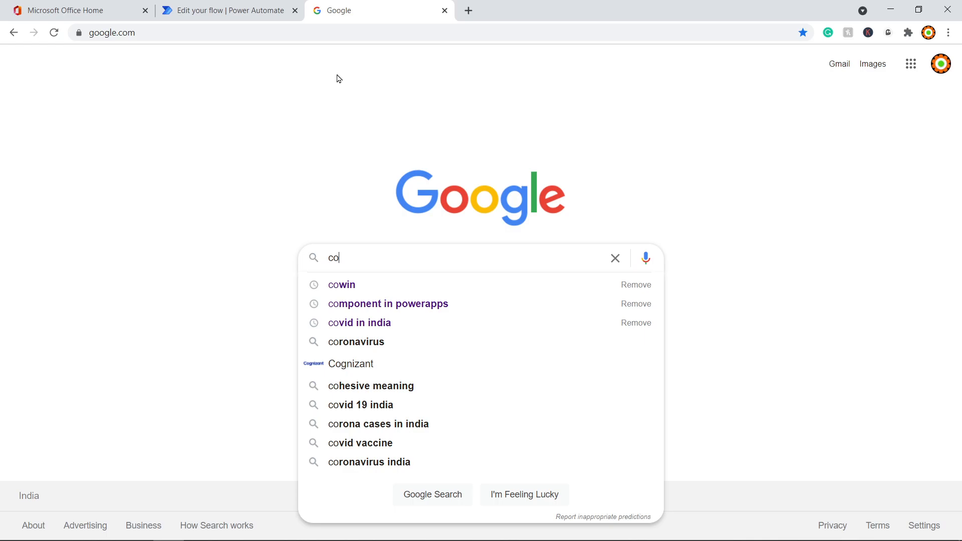
{"action": "type", "text": "win"}
{"action": "key", "text": "Return"}
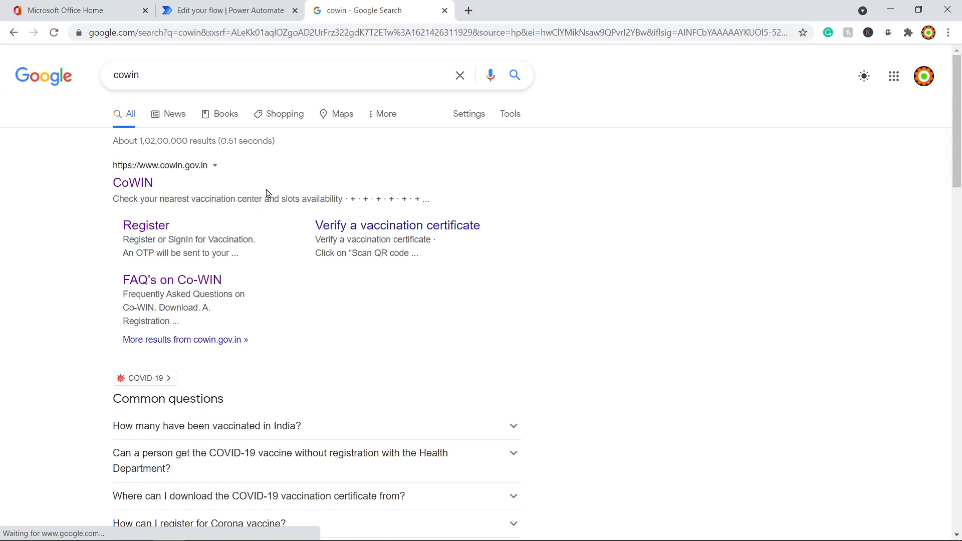
{"action": "left_click", "coordinate": [142, 182]}
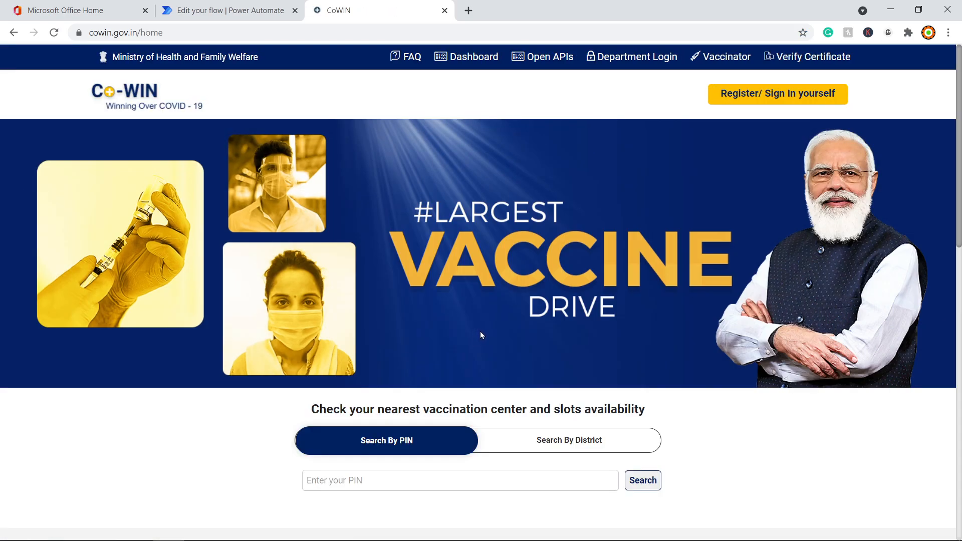
Step: Switch the CoWIN vaccination centre search to Search By District
{"action": "scroll", "coordinate": [273, 341], "scroll_direction": "down", "scroll_amount": 2}
{"action": "scroll", "coordinate": [275, 339], "scroll_direction": "up", "scroll_amount": 2}
{"action": "scroll", "coordinate": [465, 253], "scroll_direction": "down", "scroll_amount": 2}
{"action": "scroll", "coordinate": [465, 255], "scroll_direction": "up", "scroll_amount": 2}
{"action": "scroll", "coordinate": [465, 256], "scroll_direction": "down", "scroll_amount": 1}
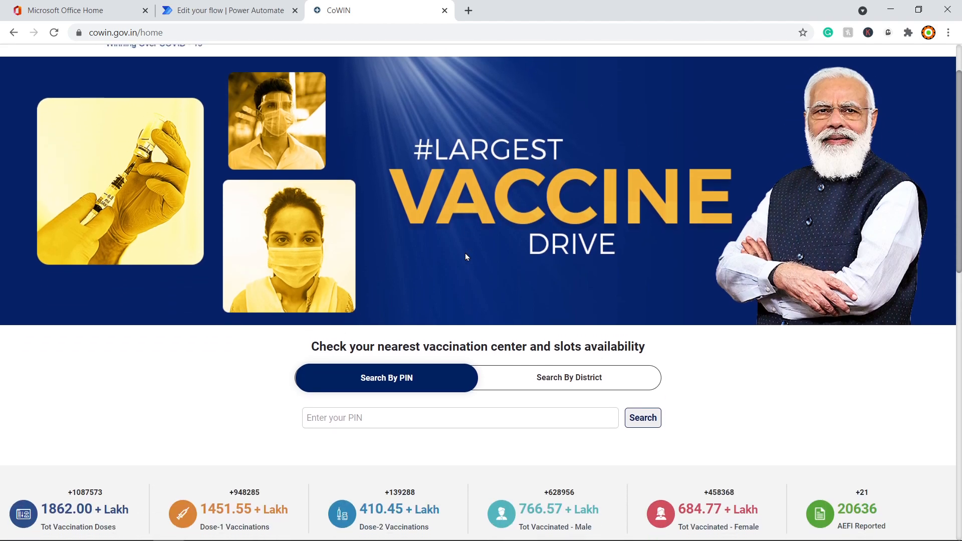
{"action": "scroll", "coordinate": [546, 330], "scroll_direction": "down", "scroll_amount": 1}
{"action": "left_click", "coordinate": [556, 314]}
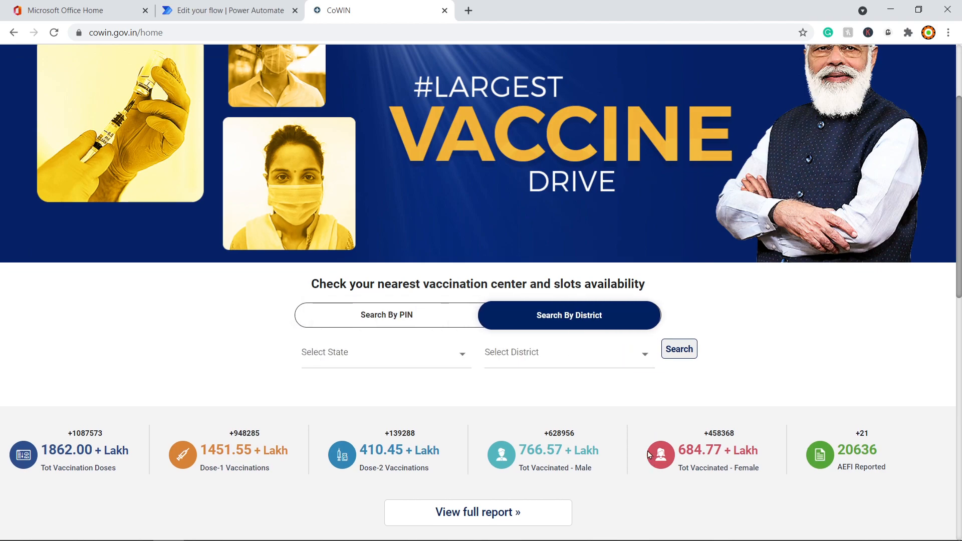
Step: Select Maharashtra as the state and open the district list
{"action": "scroll", "coordinate": [643, 446], "scroll_direction": "down", "scroll_amount": 1}
{"action": "left_click", "coordinate": [355, 300]}
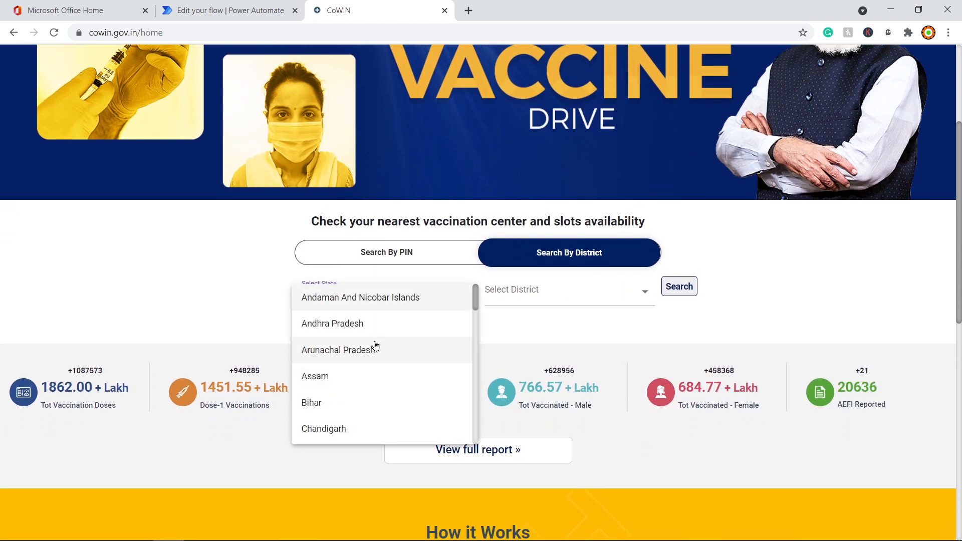
{"action": "scroll", "coordinate": [374, 343], "scroll_direction": "down", "scroll_amount": 7}
{"action": "scroll", "coordinate": [367, 367], "scroll_direction": "down", "scroll_amount": 2}
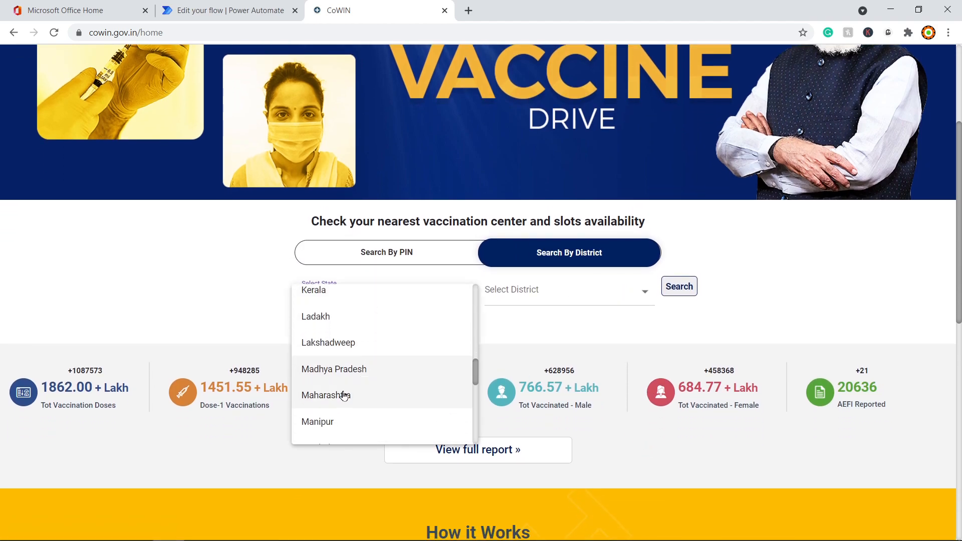
{"action": "left_click", "coordinate": [375, 395]}
{"action": "left_click", "coordinate": [503, 297]}
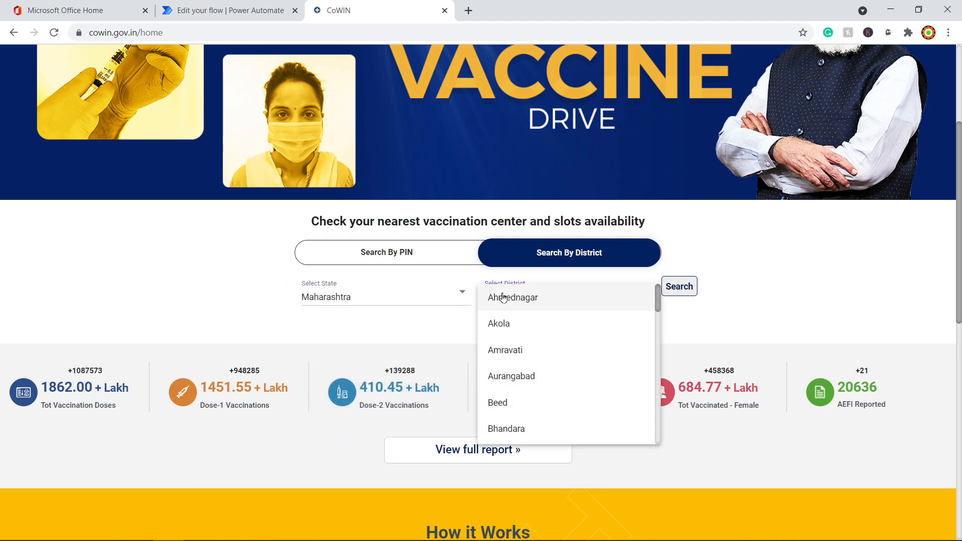
{"action": "scroll", "coordinate": [505, 298], "scroll_direction": "down", "scroll_amount": 6}
Step: Pick Nagpur district, run the search, and scroll through its vaccination centres
{"action": "left_click", "coordinate": [527, 429]}
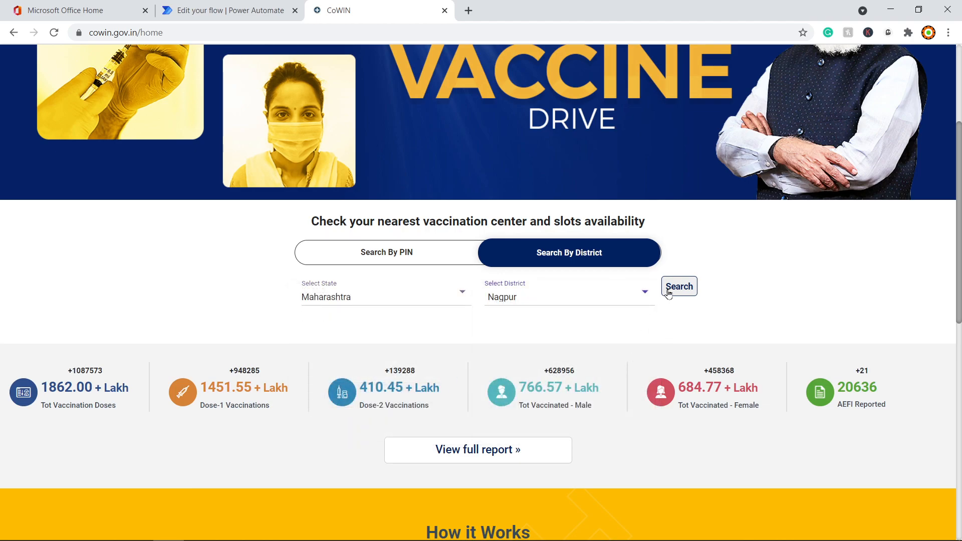
{"action": "left_click", "coordinate": [665, 294]}
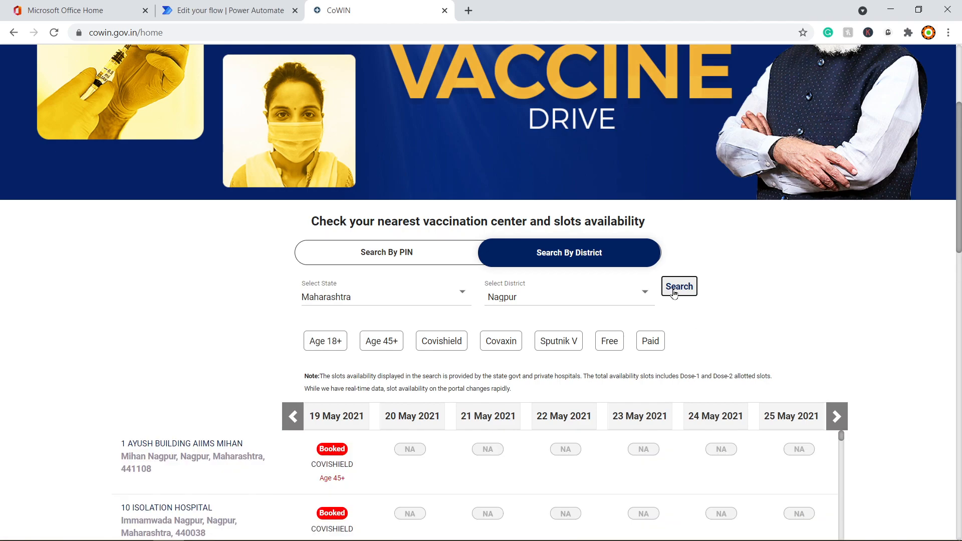
{"action": "scroll", "coordinate": [676, 301], "scroll_direction": "down", "scroll_amount": 4}
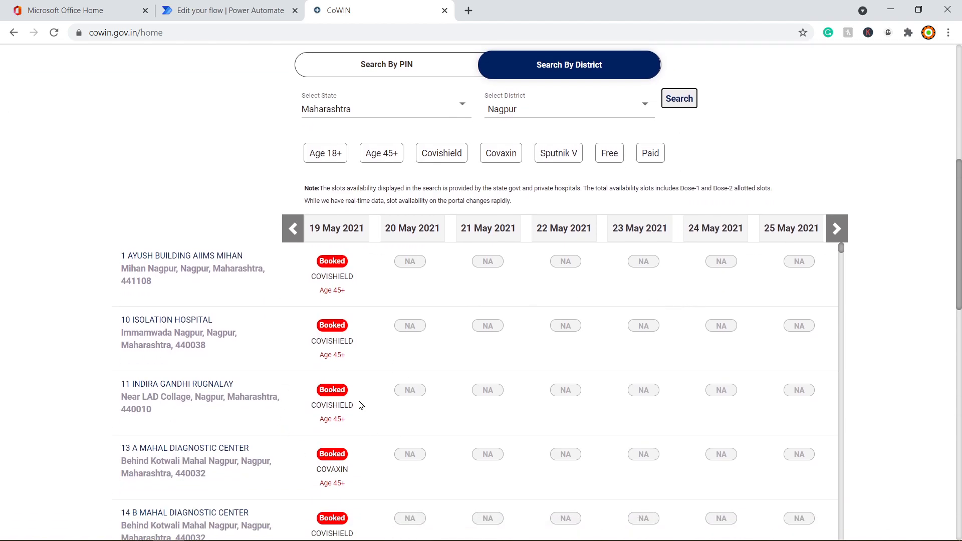
{"action": "scroll", "coordinate": [829, 356], "scroll_direction": "down", "scroll_amount": 1}
{"action": "scroll", "coordinate": [891, 333], "scroll_direction": "down", "scroll_amount": 1}
{"action": "scroll", "coordinate": [392, 307], "scroll_direction": "down", "scroll_amount": 12}
{"action": "scroll", "coordinate": [379, 339], "scroll_direction": "down", "scroll_amount": 8}
{"action": "scroll", "coordinate": [454, 346], "scroll_direction": "up", "scroll_amount": 4}
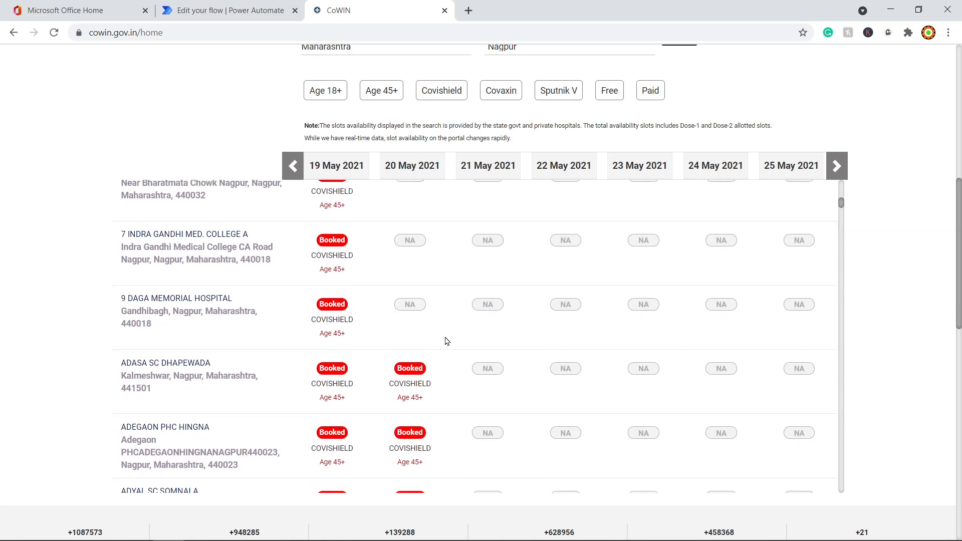
{"action": "scroll", "coordinate": [388, 378], "scroll_direction": "down", "scroll_amount": 6}
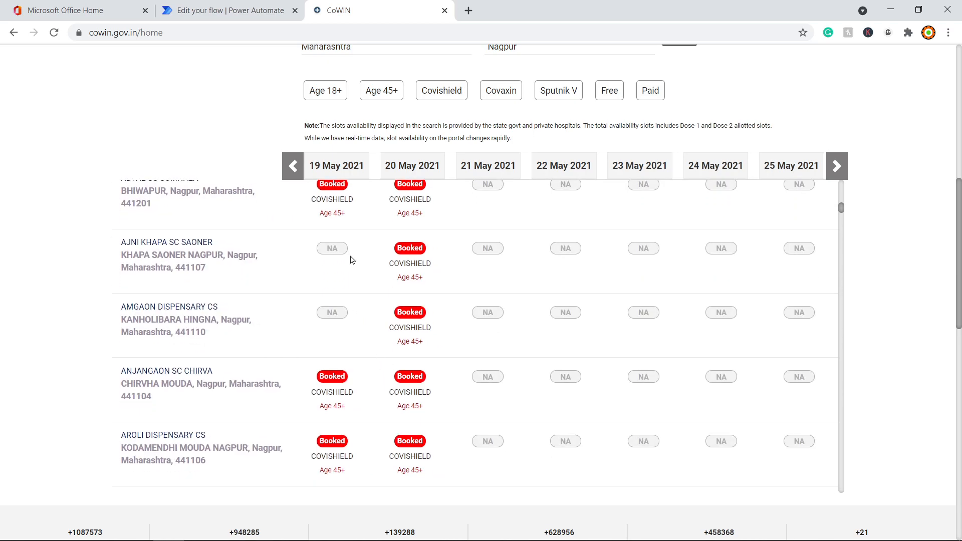
Step: Toggle the Age 18+ filter on and off, then browse slot availability for 19–25 May 2021
{"action": "left_click", "coordinate": [331, 93]}
{"action": "scroll", "coordinate": [341, 305], "scroll_direction": "up", "scroll_amount": 3}
{"action": "left_click", "coordinate": [342, 226]}
{"action": "scroll", "coordinate": [476, 340], "scroll_direction": "down", "scroll_amount": 3}
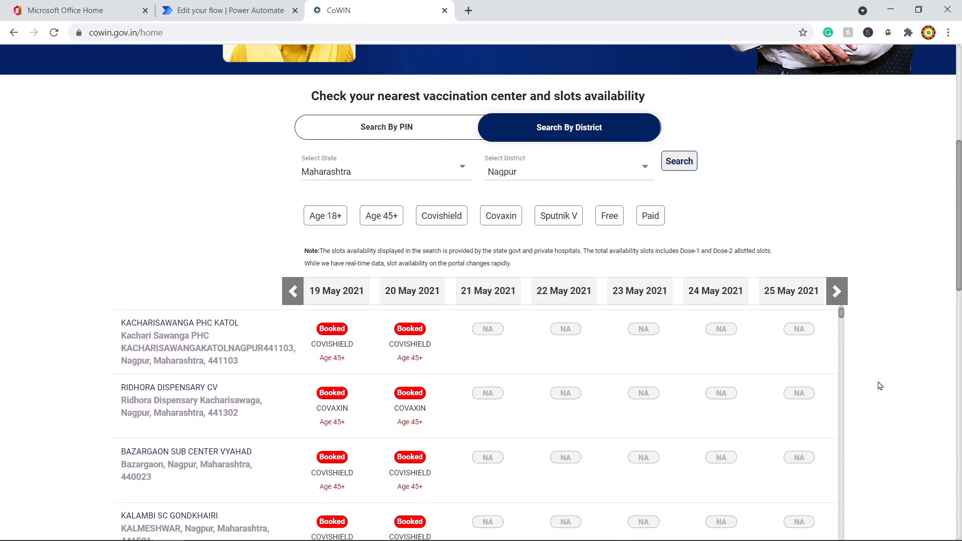
{"action": "scroll", "coordinate": [877, 386], "scroll_direction": "down", "scroll_amount": 3}
{"action": "scroll", "coordinate": [457, 354], "scroll_direction": "down", "scroll_amount": 10}
{"action": "scroll", "coordinate": [462, 366], "scroll_direction": "down", "scroll_amount": 10}
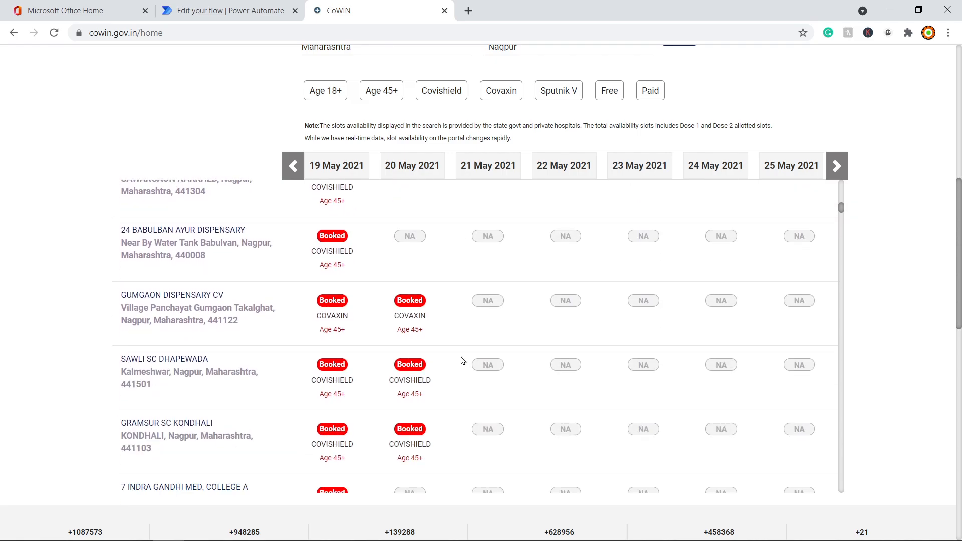
{"action": "scroll", "coordinate": [426, 358], "scroll_direction": "down", "scroll_amount": 2}
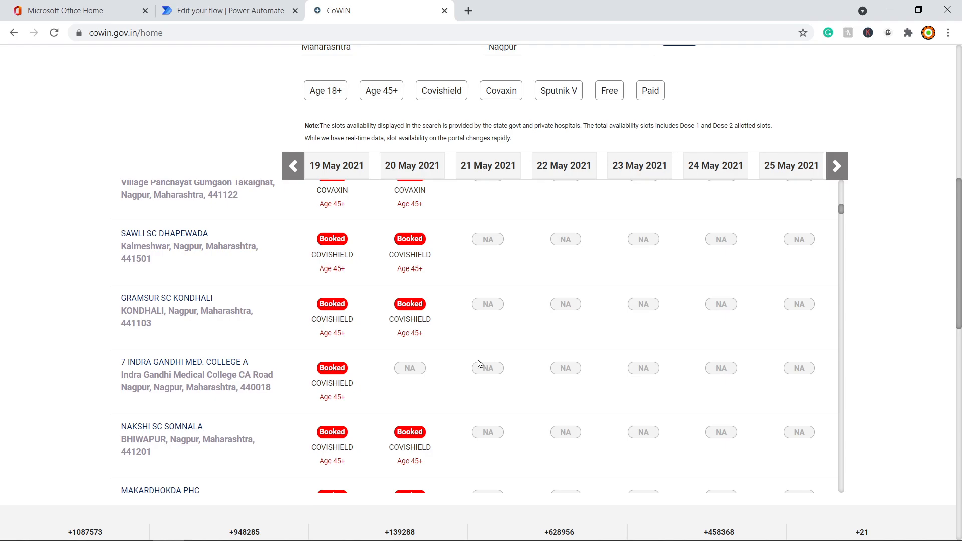
{"action": "scroll", "coordinate": [477, 366], "scroll_direction": "down", "scroll_amount": 5}
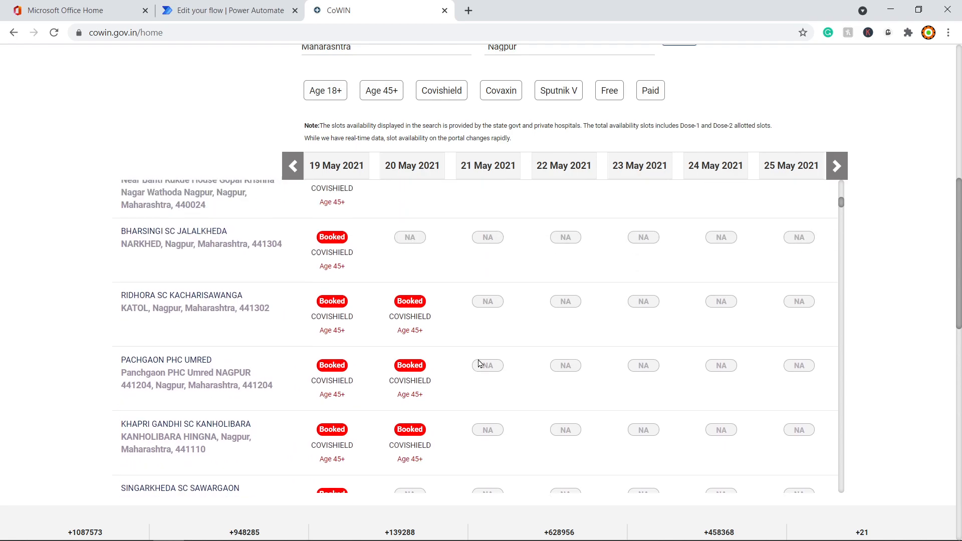
{"action": "scroll", "coordinate": [323, 182], "scroll_direction": "up", "scroll_amount": 9}
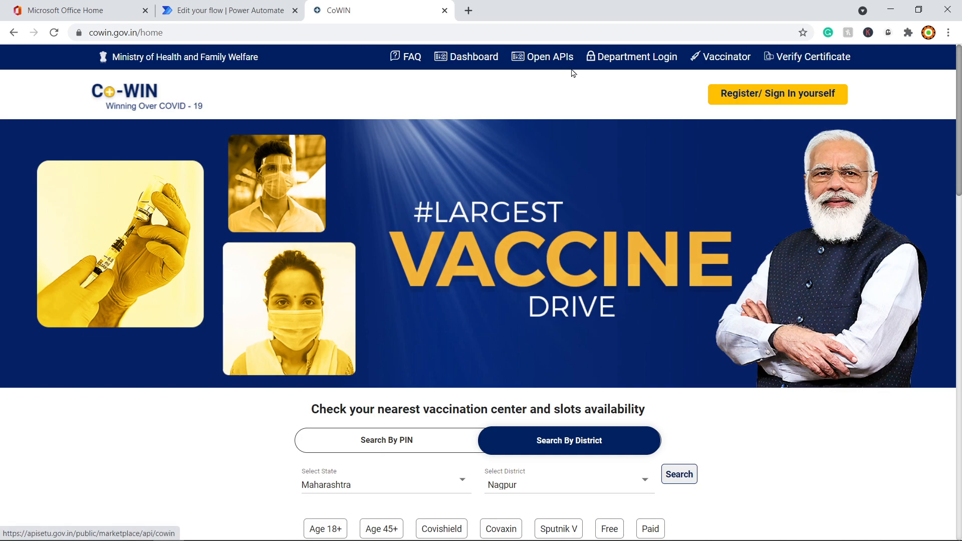
Step: Open the CoWIN public API page on API Setu and scroll to the Appointment Availability endpoints
{"action": "left_click", "coordinate": [556, 58]}
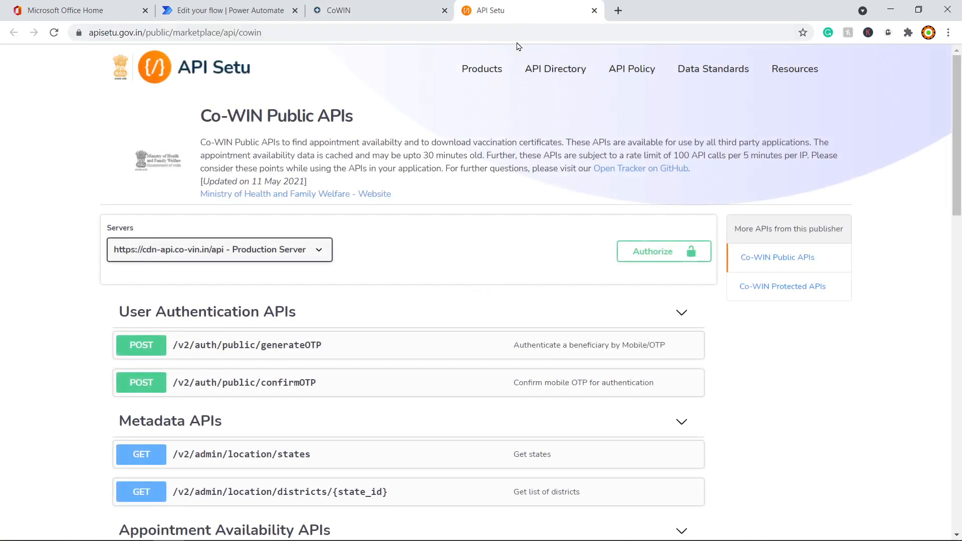
{"action": "scroll", "coordinate": [724, 301], "scroll_direction": "down", "scroll_amount": 6}
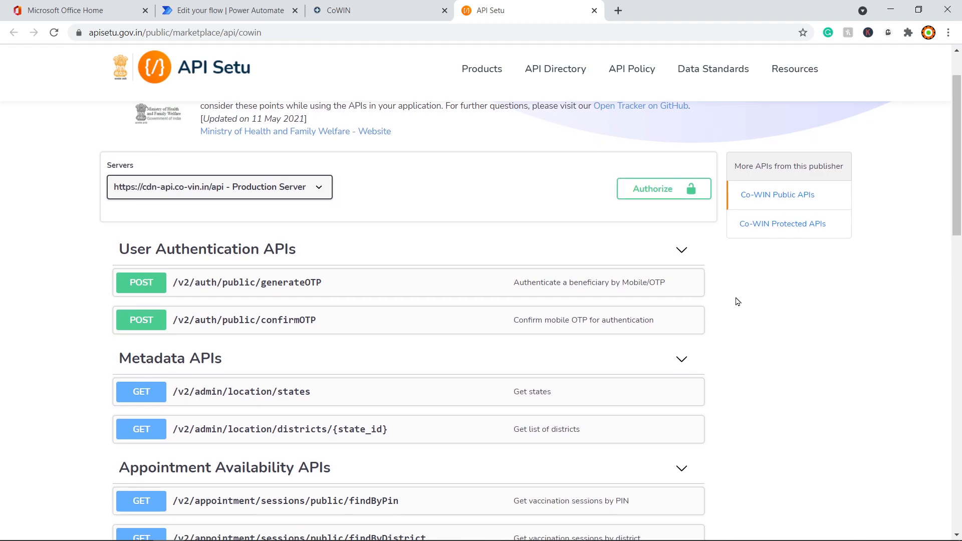
{"action": "scroll", "coordinate": [721, 319], "scroll_direction": "down", "scroll_amount": 5}
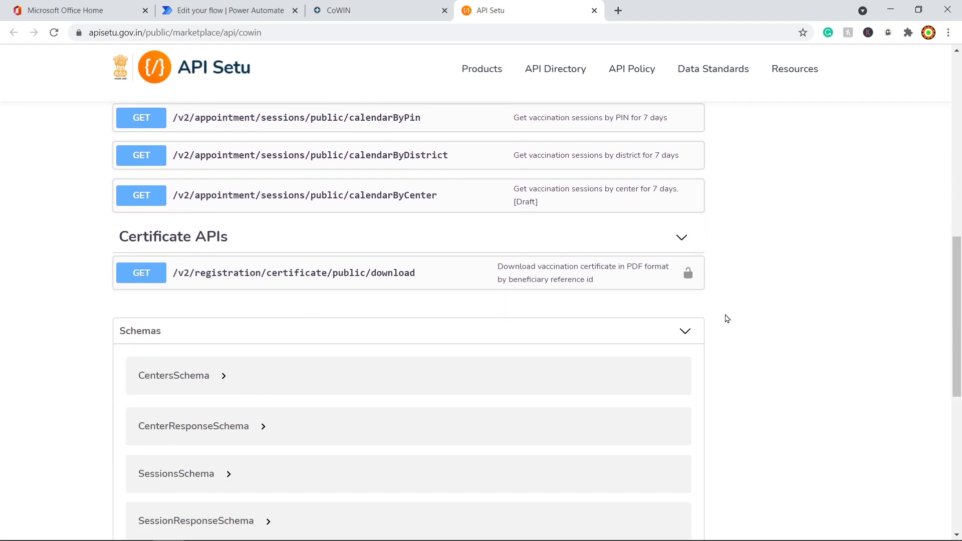
{"action": "scroll", "coordinate": [729, 317], "scroll_direction": "down", "scroll_amount": 5}
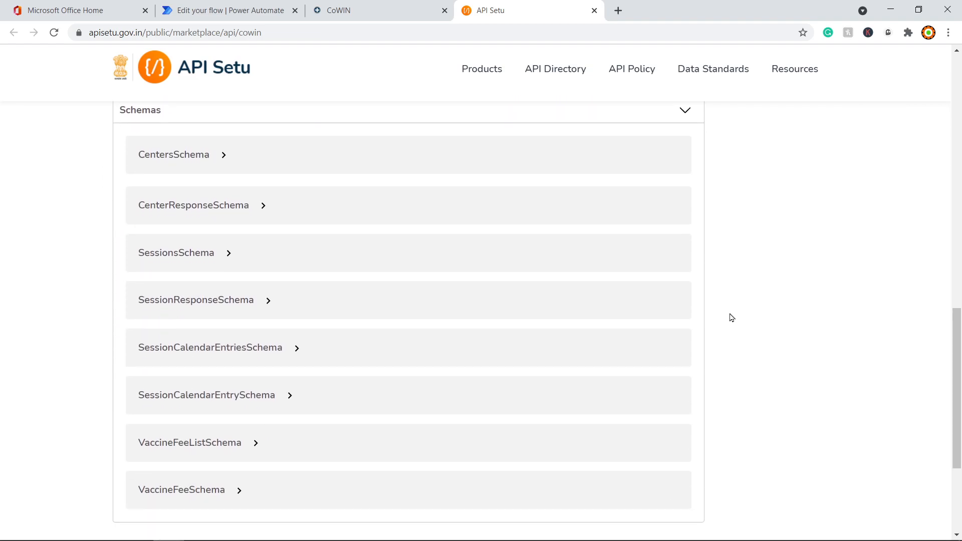
{"action": "scroll", "coordinate": [730, 317], "scroll_direction": "up", "scroll_amount": 8}
{"action": "scroll", "coordinate": [730, 317], "scroll_direction": "up", "scroll_amount": 8}
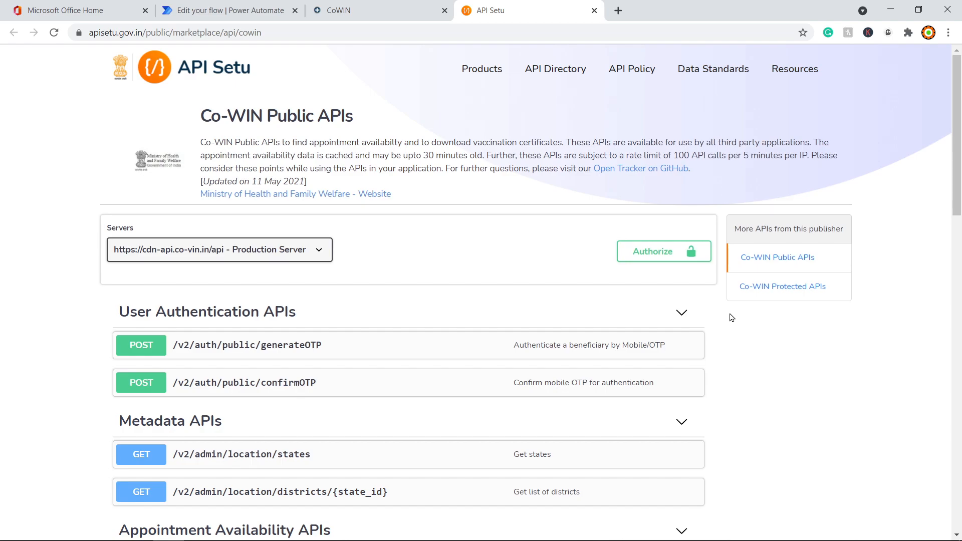
{"action": "scroll", "coordinate": [732, 318], "scroll_direction": "down", "scroll_amount": 2}
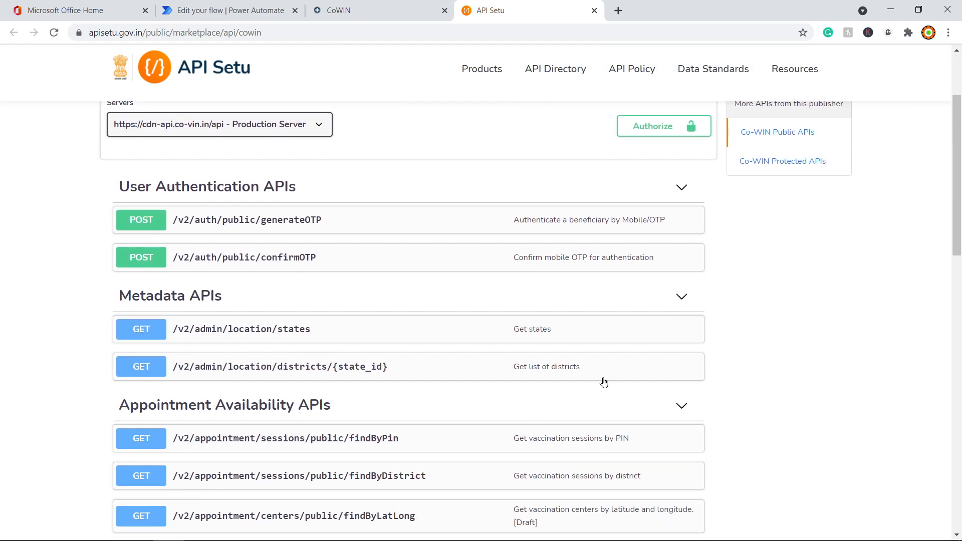
{"action": "scroll", "coordinate": [761, 393], "scroll_direction": "up", "scroll_amount": 2}
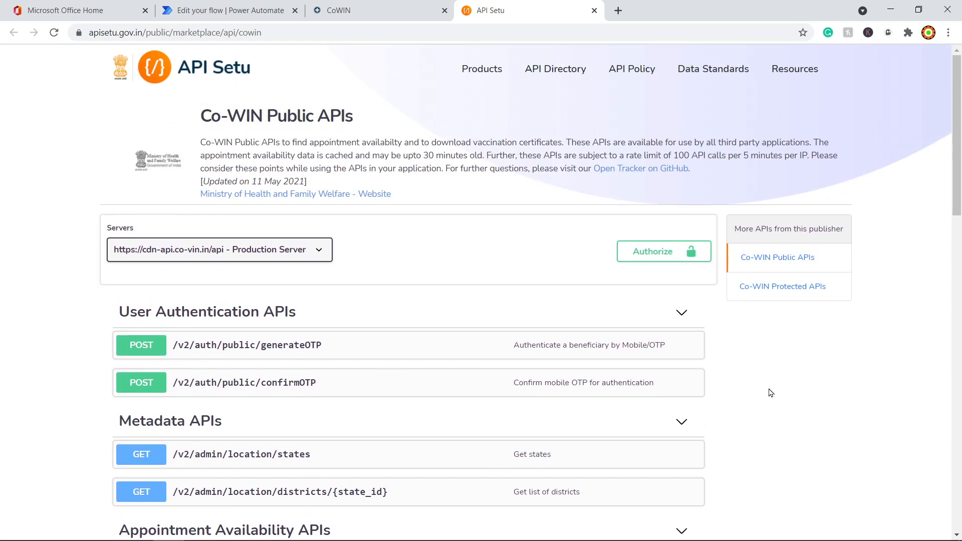
{"action": "scroll", "coordinate": [771, 393], "scroll_direction": "down", "scroll_amount": 5}
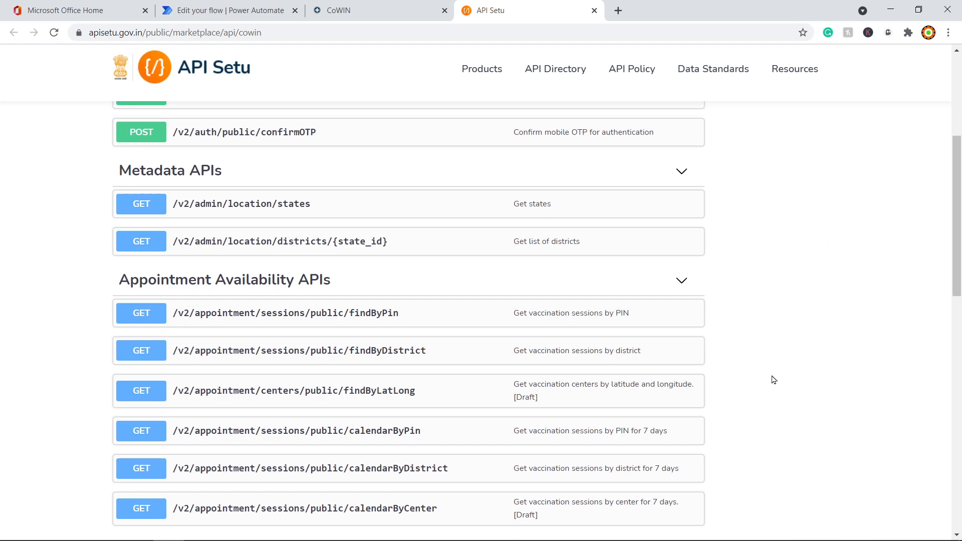
{"action": "scroll", "coordinate": [773, 380], "scroll_direction": "up", "scroll_amount": 3}
{"action": "scroll", "coordinate": [260, 372], "scroll_direction": "down", "scroll_amount": 2}
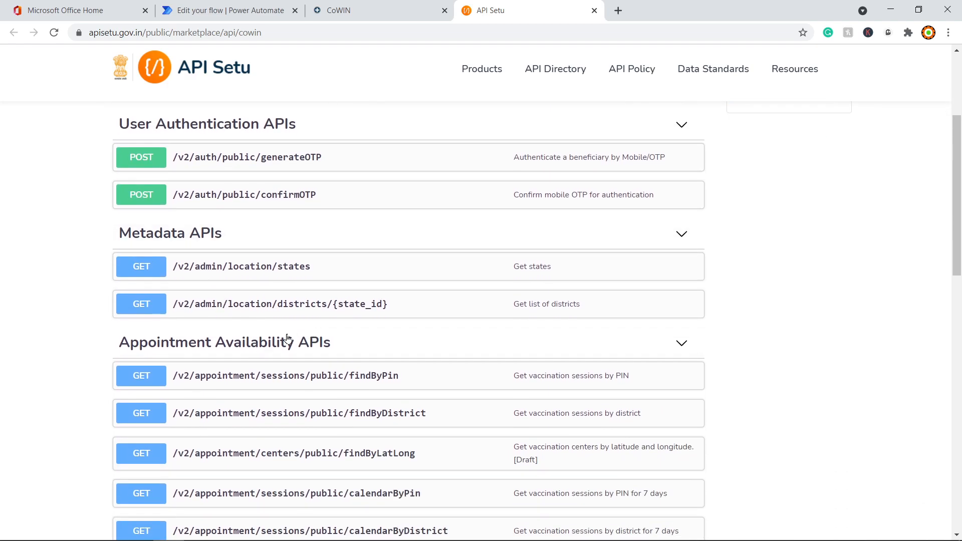
{"action": "scroll", "coordinate": [316, 407], "scroll_direction": "down", "scroll_amount": 2}
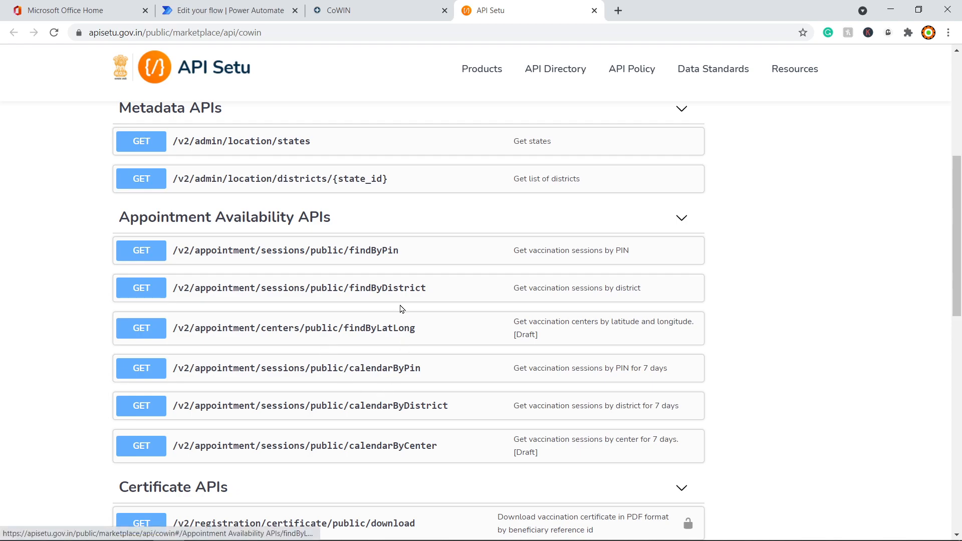
Step: Expand GET findByDistrict to view its district_id (512) and date (31-03-2021) parameters
{"action": "left_click", "coordinate": [377, 296]}
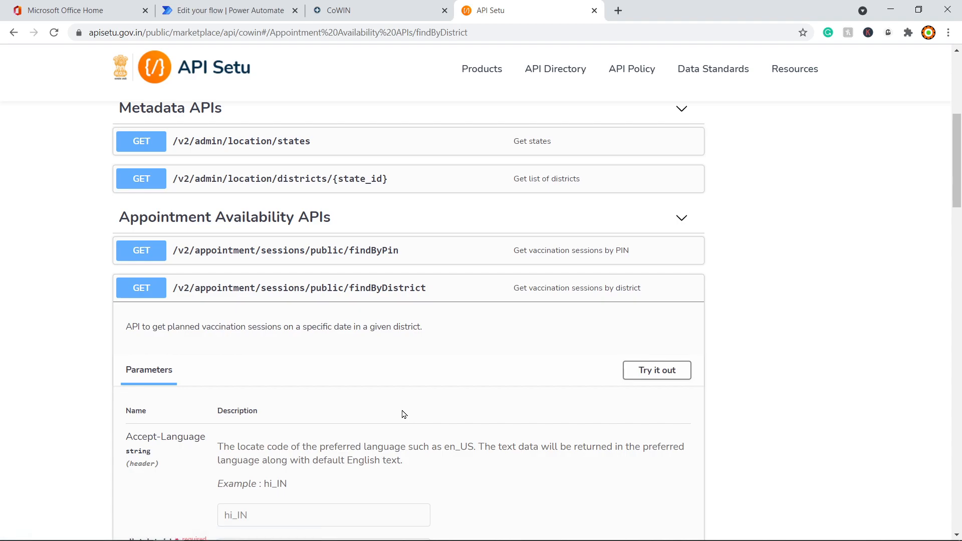
{"action": "scroll", "coordinate": [404, 412], "scroll_direction": "down", "scroll_amount": 3}
{"action": "scroll", "coordinate": [287, 328], "scroll_direction": "down", "scroll_amount": 1}
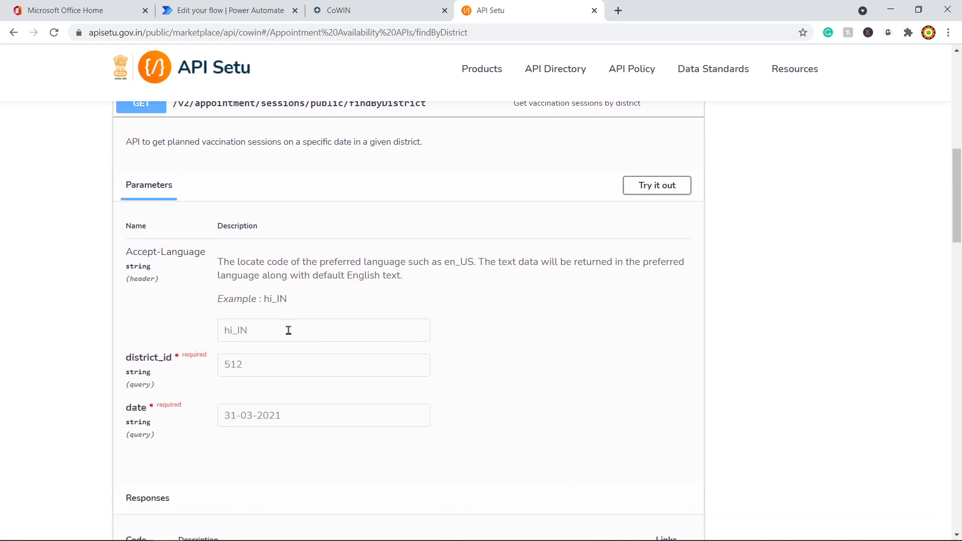
{"action": "scroll", "coordinate": [404, 349], "scroll_direction": "down", "scroll_amount": 2}
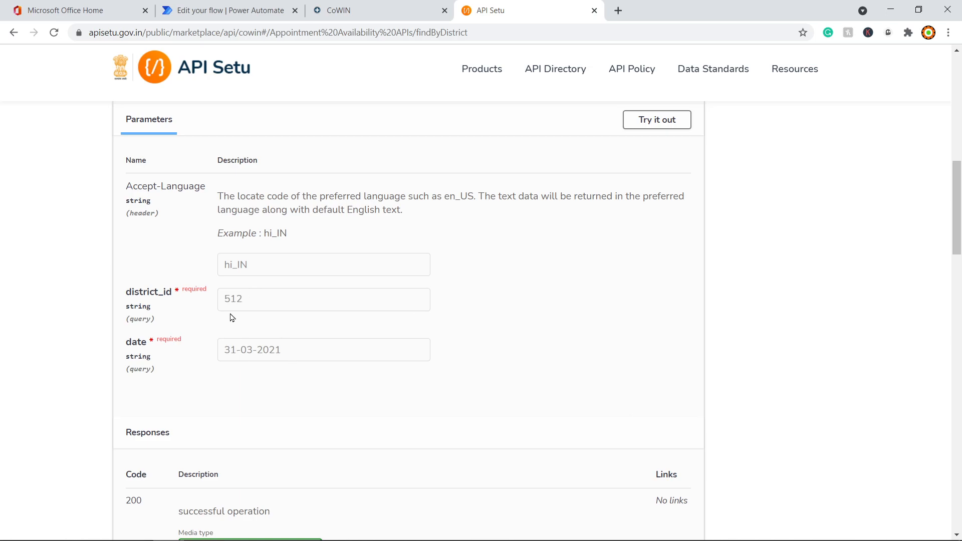
{"action": "scroll", "coordinate": [268, 342], "scroll_direction": "up", "scroll_amount": 5}
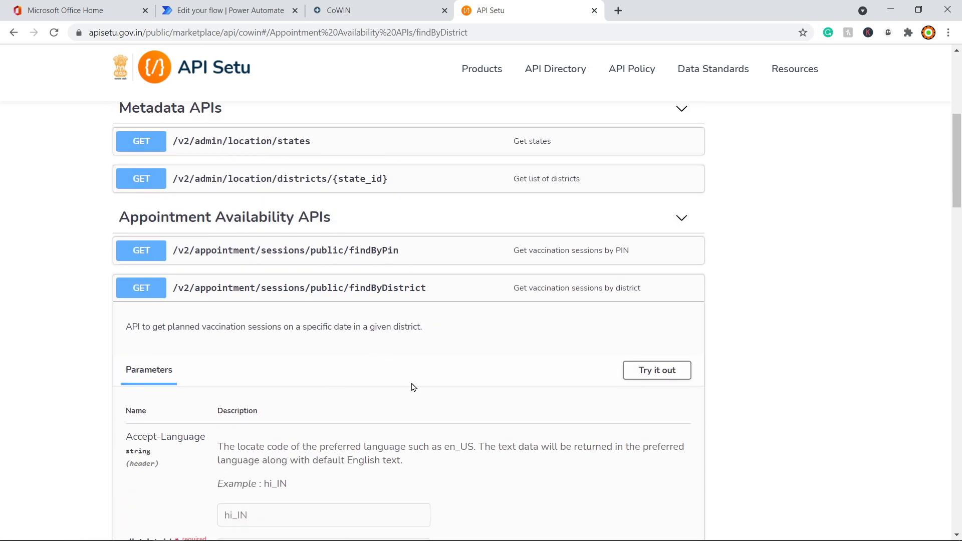
{"action": "scroll", "coordinate": [412, 377], "scroll_direction": "down", "scroll_amount": 5}
{"action": "scroll", "coordinate": [531, 375], "scroll_direction": "up", "scroll_amount": 2}
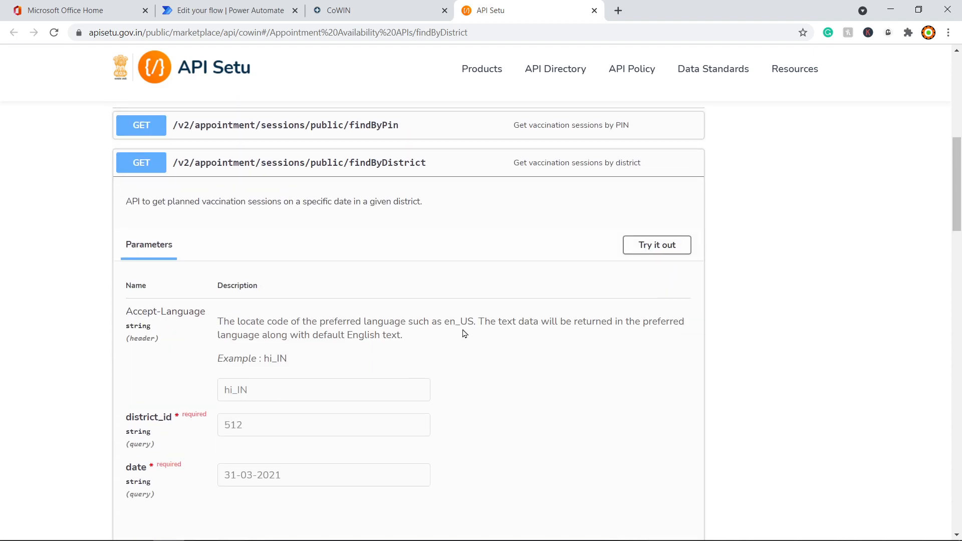
Step: Launch Postman through the Windows search ('po'), then return to the API Setu page
{"action": "key", "text": "super"}
{"action": "type", "text": "po"}
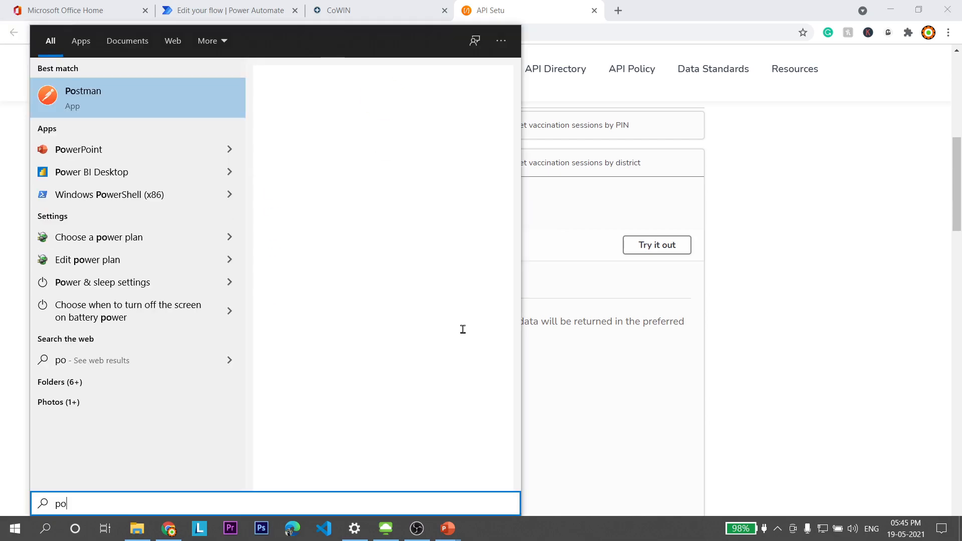
{"action": "key", "text": "Return"}
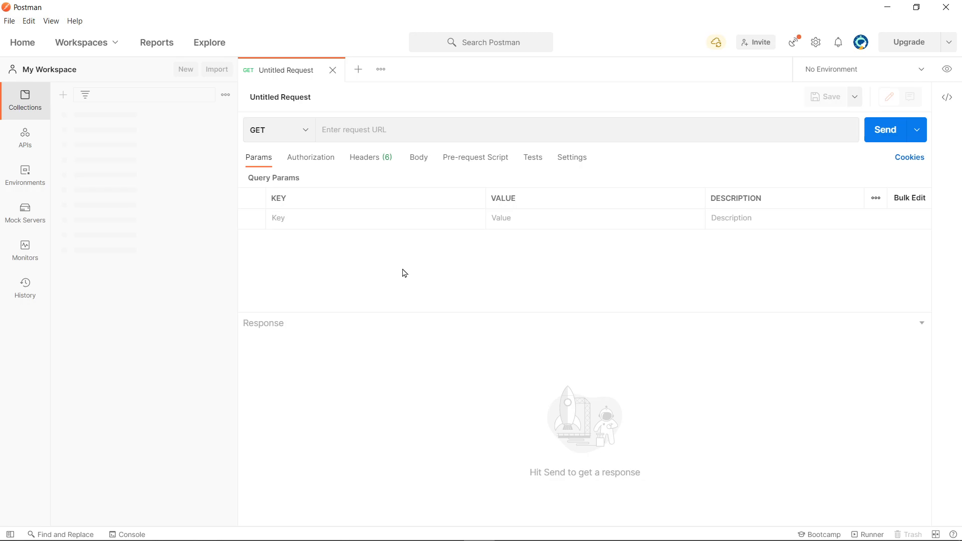
{"action": "key", "text": "alt+Tab"}
Step: Run findByDistrict in Try it out mode with district 512 and date 31-03-2021
{"action": "scroll", "coordinate": [511, 326], "scroll_direction": "down", "scroll_amount": 1}
{"action": "left_click", "coordinate": [651, 183]}
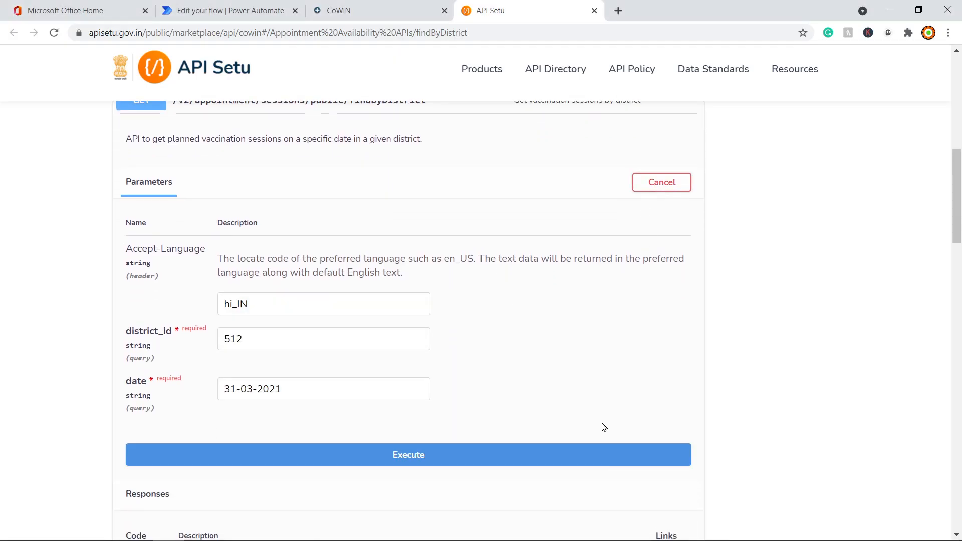
{"action": "scroll", "coordinate": [533, 391], "scroll_direction": "down", "scroll_amount": 4}
{"action": "scroll", "coordinate": [532, 391], "scroll_direction": "down", "scroll_amount": 10}
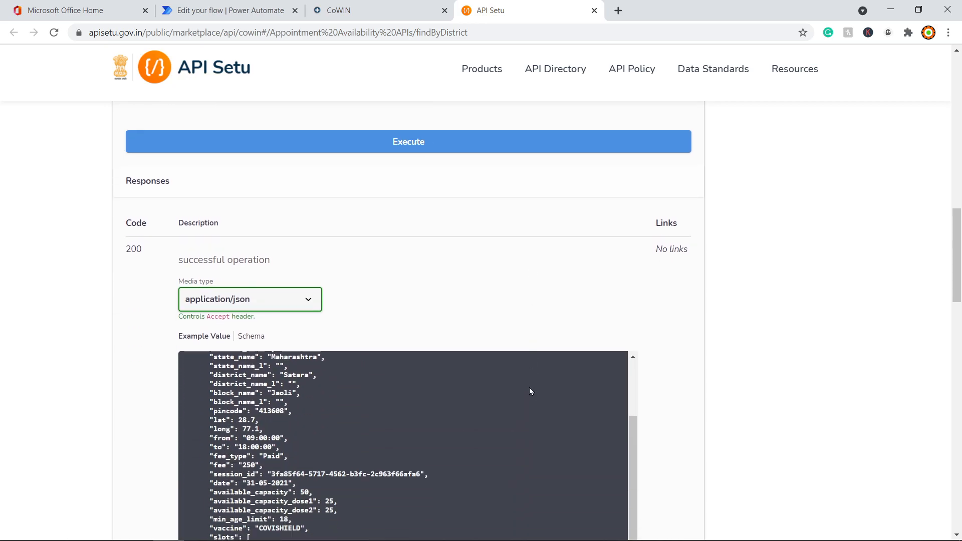
{"action": "scroll", "coordinate": [697, 400], "scroll_direction": "down", "scroll_amount": 4}
{"action": "scroll", "coordinate": [657, 393], "scroll_direction": "up", "scroll_amount": 9}
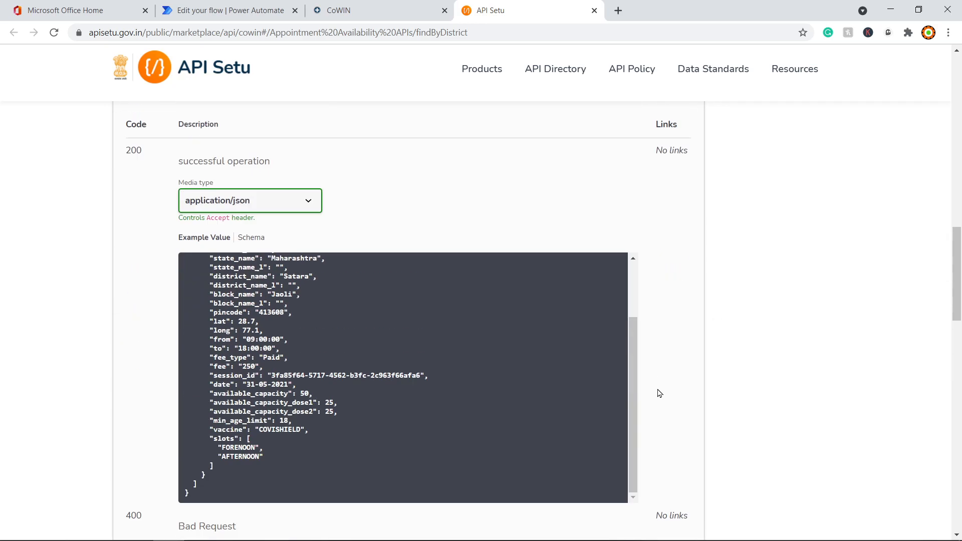
{"action": "scroll", "coordinate": [734, 309], "scroll_direction": "up", "scroll_amount": 4}
{"action": "left_click", "coordinate": [468, 275]}
{"action": "scroll", "coordinate": [709, 398], "scroll_direction": "down", "scroll_amount": 3}
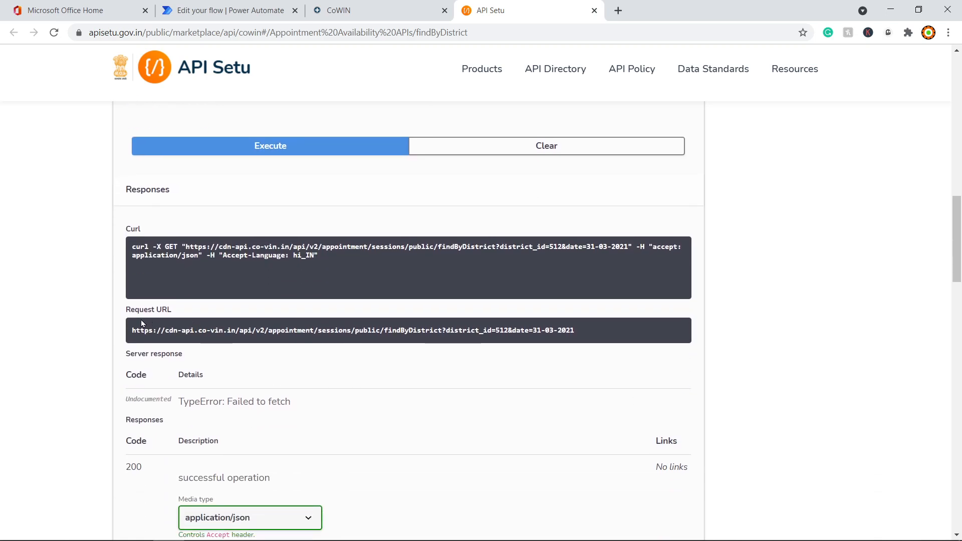
Step: Copy the generated findByDistrict request URL and switch to Postman
{"action": "triple_click", "coordinate": [170, 330]}
{"action": "right_click", "coordinate": [171, 330]}
{"action": "left_click", "coordinate": [185, 337]}
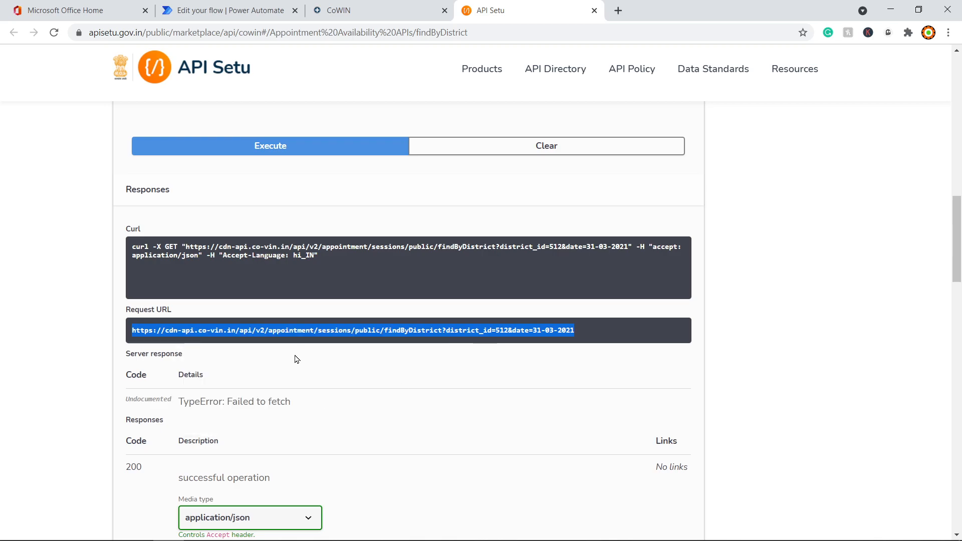
{"action": "key", "text": "super"}
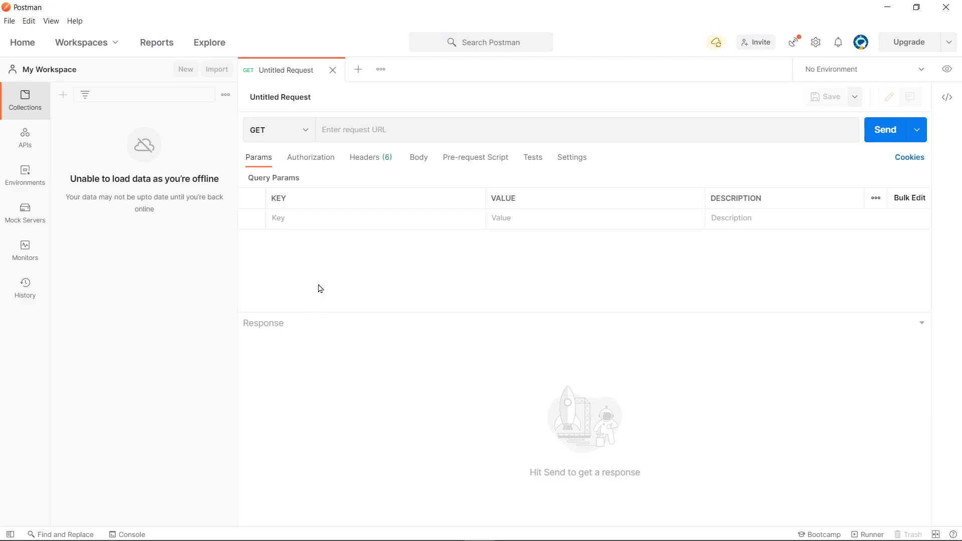
Step: Paste the findByDistrict URL into a Postman GET request and send it
{"action": "left_click", "coordinate": [358, 132]}
{"action": "key", "text": "ctrl+v"}
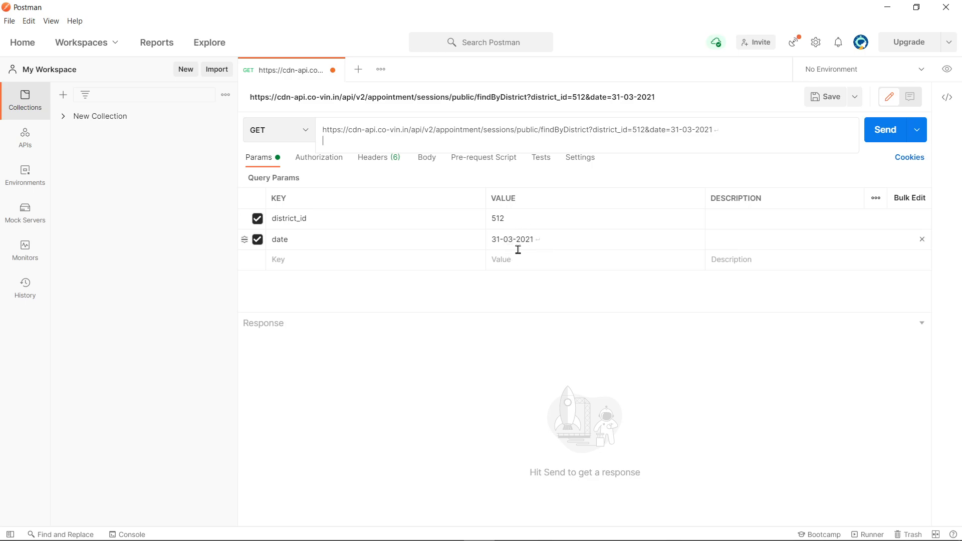
{"action": "left_click", "coordinate": [882, 131]}
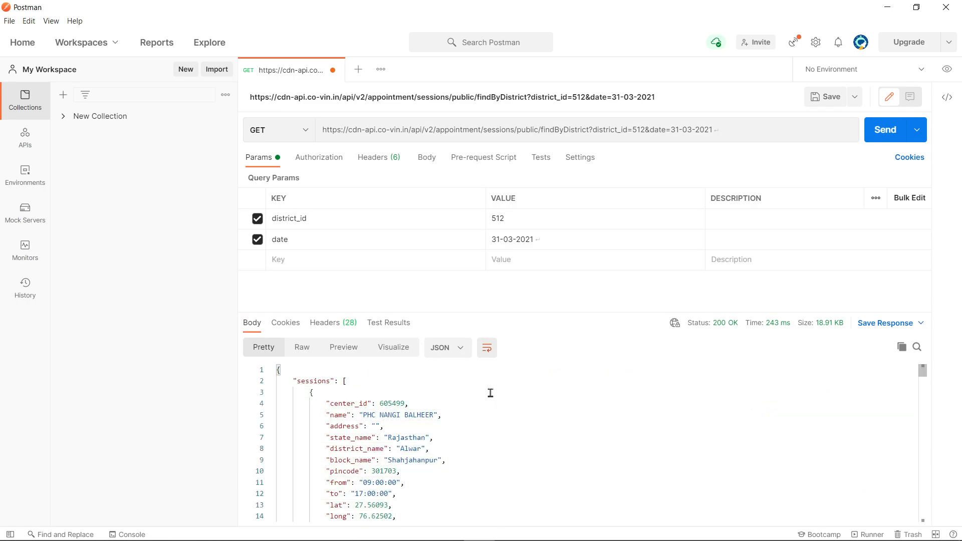
{"action": "scroll", "coordinate": [489, 421], "scroll_direction": "down", "scroll_amount": 6}
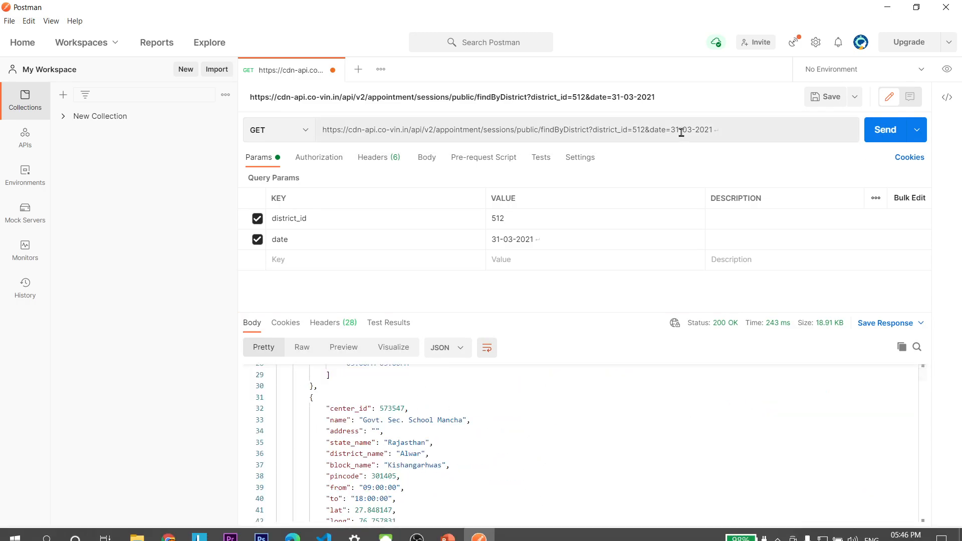
Step: Change the date parameter to 19-05-2021 and resend the request
{"action": "left_click", "coordinate": [501, 239]}
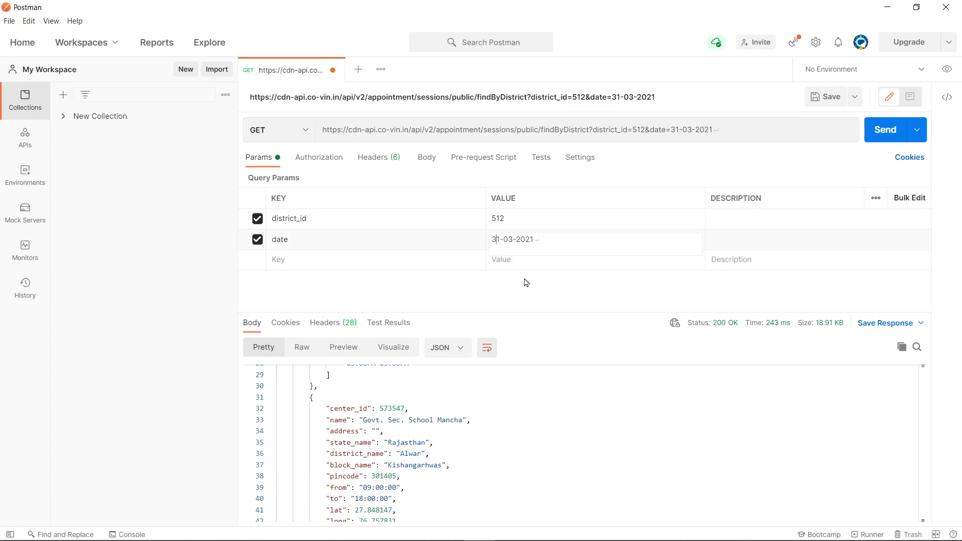
{"action": "key", "text": "BackSpace"}
{"action": "key", "text": "BackSpace"}
{"action": "type", "text": "19"}
{"action": "key", "text": "BackSpace"}
{"action": "type", "text": "5"}
{"action": "left_click", "coordinate": [885, 129]}
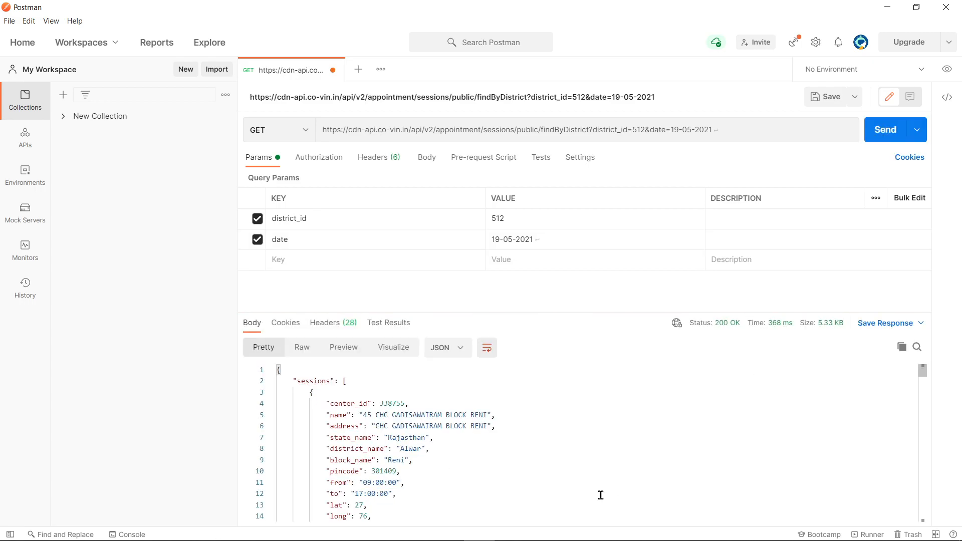
Step: Inspect the response's center_id and min_age_limit fields for the Alwar centres
{"action": "scroll", "coordinate": [565, 473], "scroll_direction": "down", "scroll_amount": 5}
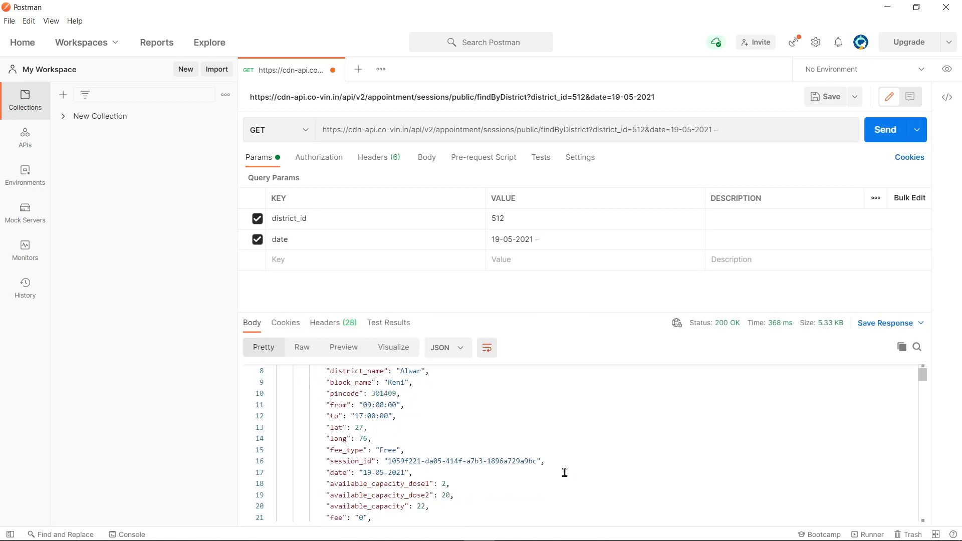
{"action": "scroll", "coordinate": [561, 474], "scroll_direction": "up", "scroll_amount": 2}
{"action": "scroll", "coordinate": [561, 474], "scroll_direction": "up", "scroll_amount": 4}
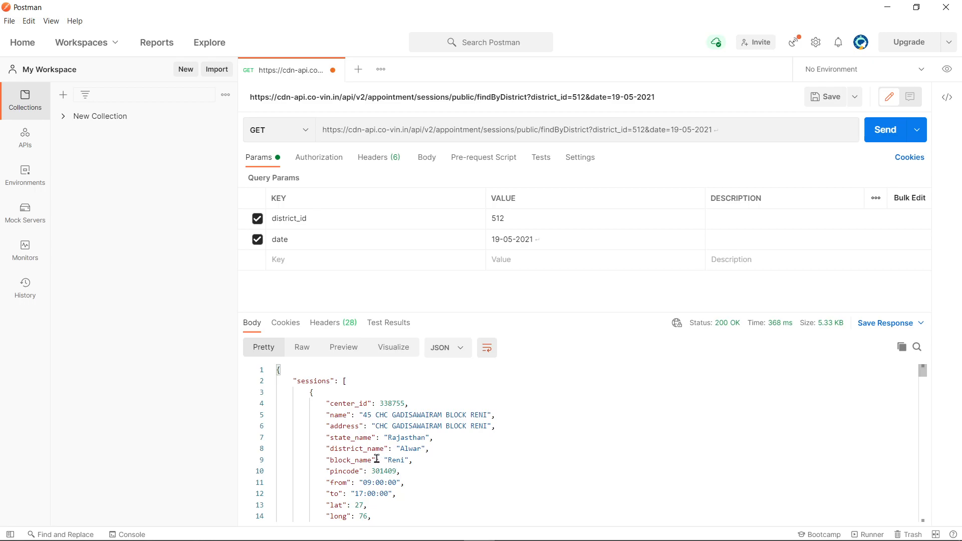
{"action": "left_click_drag", "start_coordinate": [330, 404], "coordinate": [409, 403]}
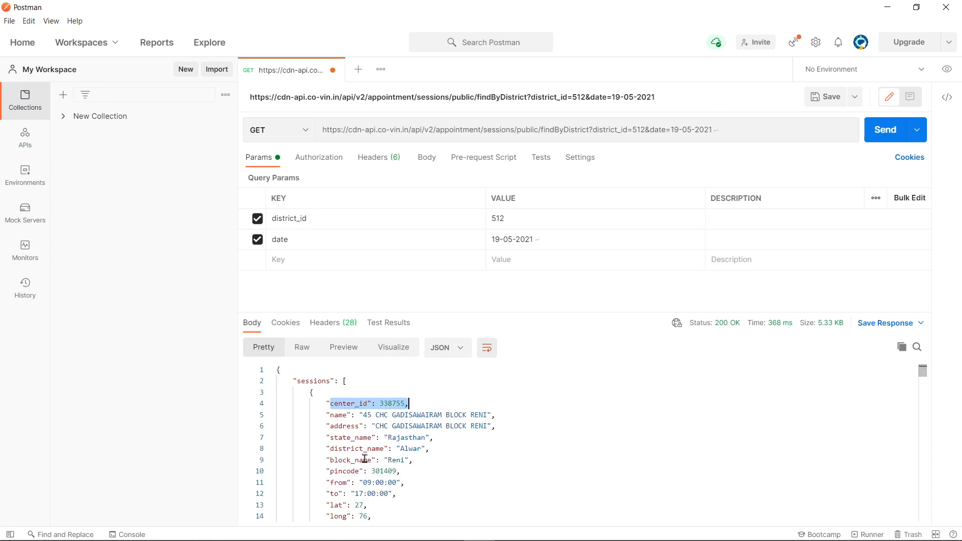
{"action": "scroll", "coordinate": [365, 460], "scroll_direction": "down", "scroll_amount": 3}
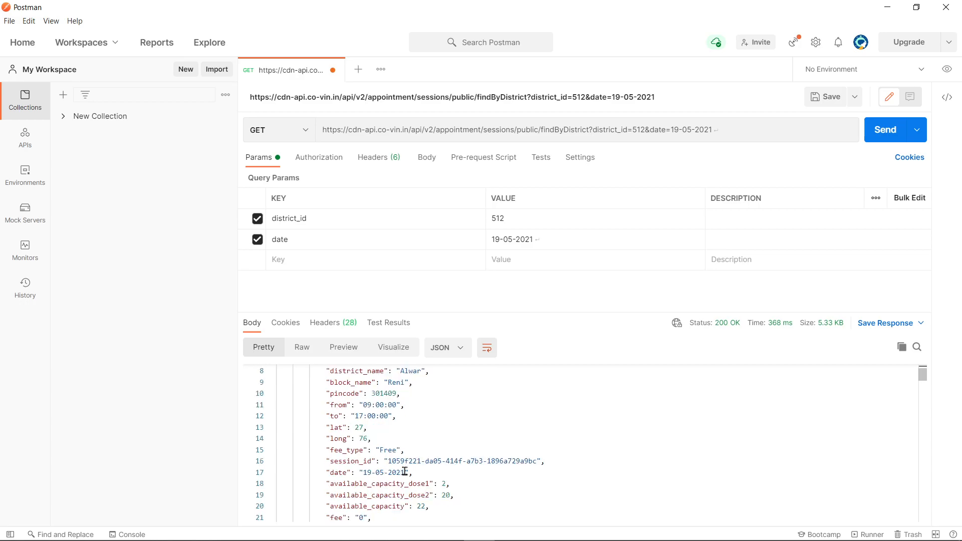
{"action": "scroll", "coordinate": [393, 466], "scroll_direction": "down", "scroll_amount": 2}
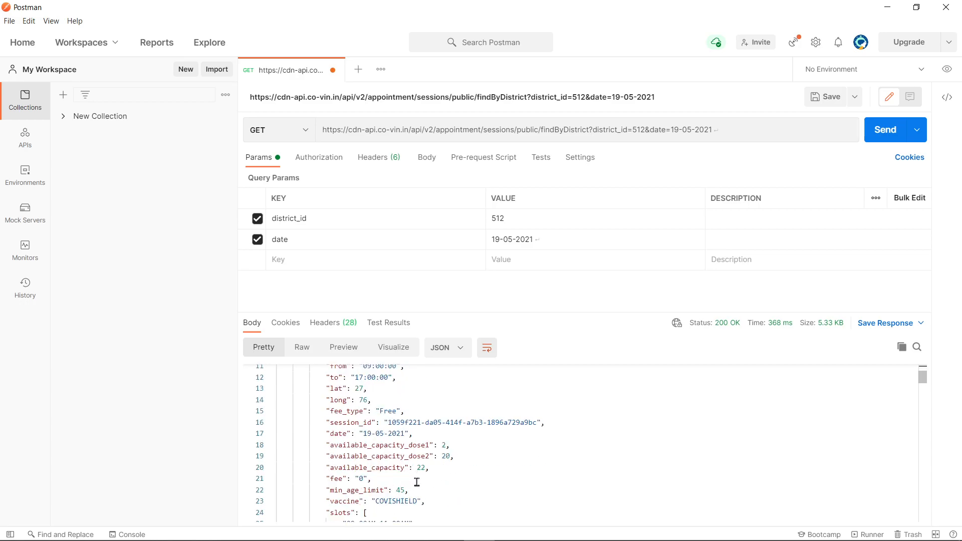
{"action": "scroll", "coordinate": [366, 492], "scroll_direction": "down", "scroll_amount": 1}
{"action": "mouse_move", "coordinate": [329, 451]}
{"action": "left_mouse_down"}
{"action": "mouse_move", "coordinate": [422, 451]}
{"action": "mouse_move", "coordinate": [343, 456]}
{"action": "left_mouse_up"}
Step: Highlight the four time slot strings, scroll the remaining response, then return to API Setu
{"action": "scroll", "coordinate": [411, 472], "scroll_direction": "up", "scroll_amount": 3}
{"action": "scroll", "coordinate": [411, 472], "scroll_direction": "down", "scroll_amount": 3}
{"action": "scroll", "coordinate": [408, 457], "scroll_direction": "down", "scroll_amount": 1}
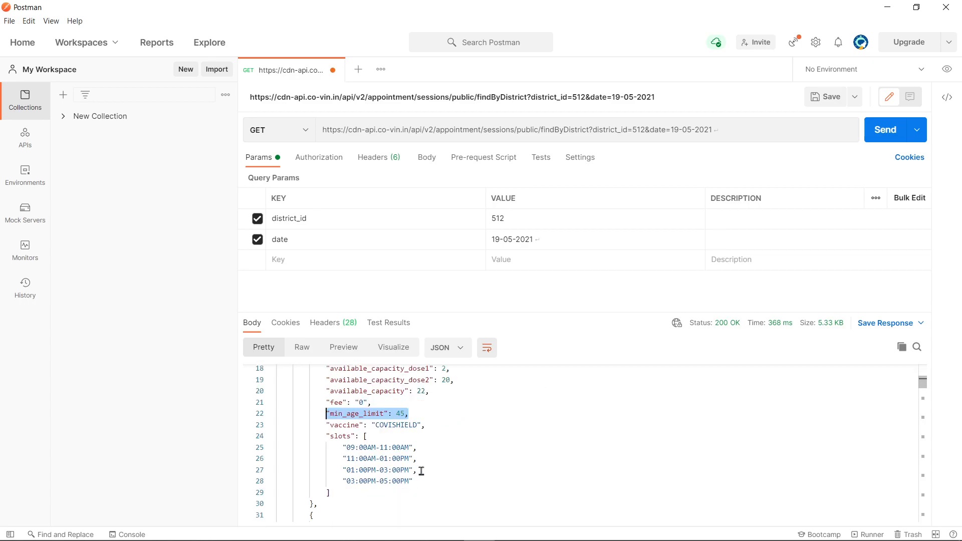
{"action": "left_click_drag", "start_coordinate": [414, 482], "coordinate": [343, 447]}
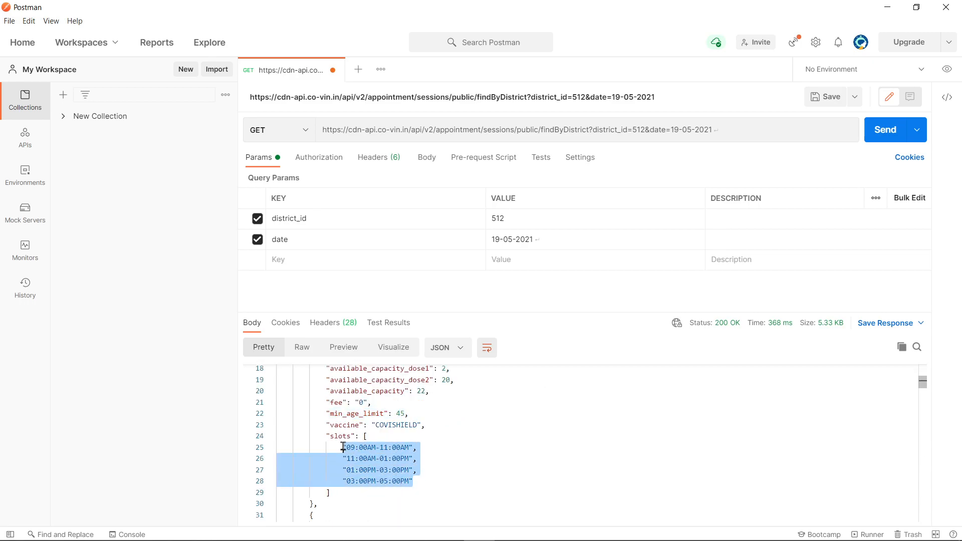
{"action": "left_click_drag", "start_coordinate": [435, 425], "coordinate": [330, 425]}
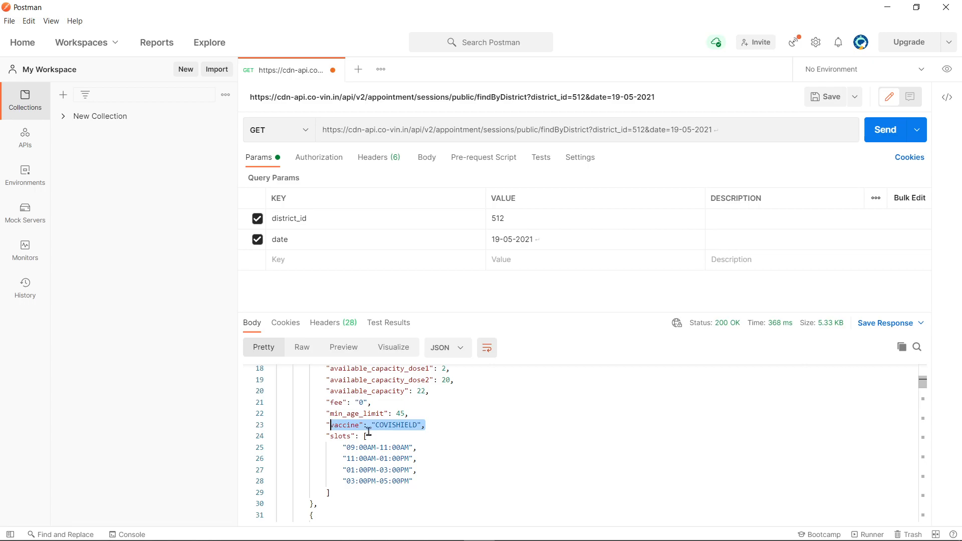
{"action": "scroll", "coordinate": [448, 447], "scroll_direction": "down", "scroll_amount": 3}
{"action": "scroll", "coordinate": [448, 447], "scroll_direction": "down", "scroll_amount": 14}
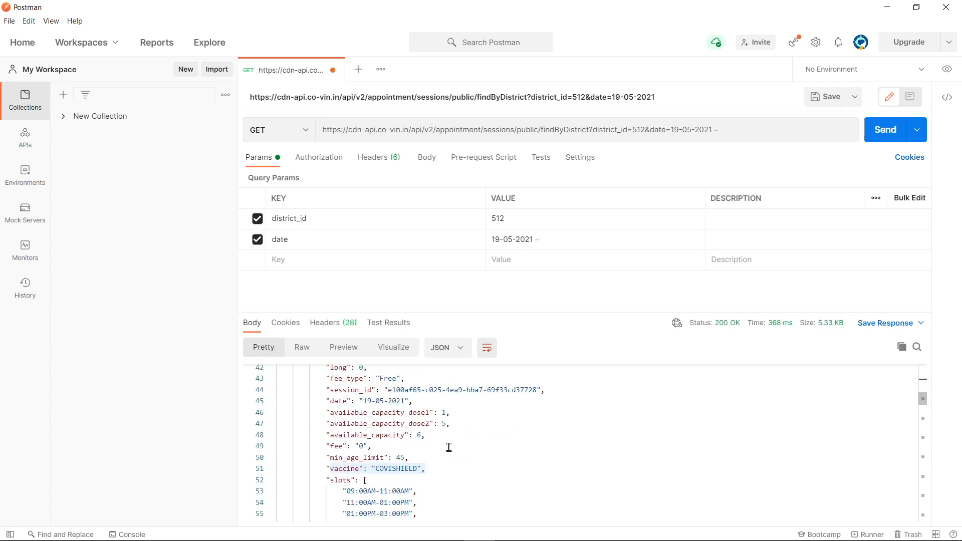
{"action": "scroll", "coordinate": [452, 448], "scroll_direction": "down", "scroll_amount": 15}
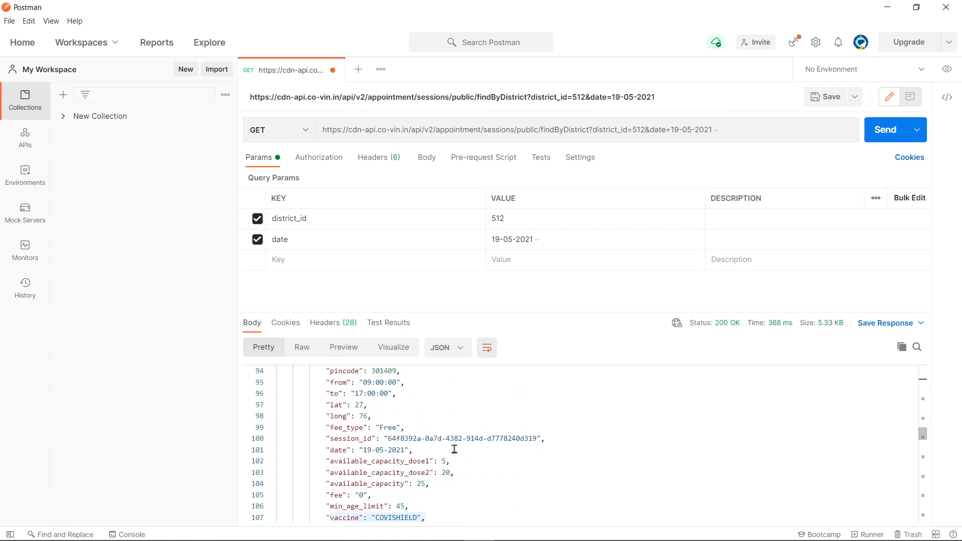
{"action": "scroll", "coordinate": [455, 449], "scroll_direction": "down", "scroll_amount": 9}
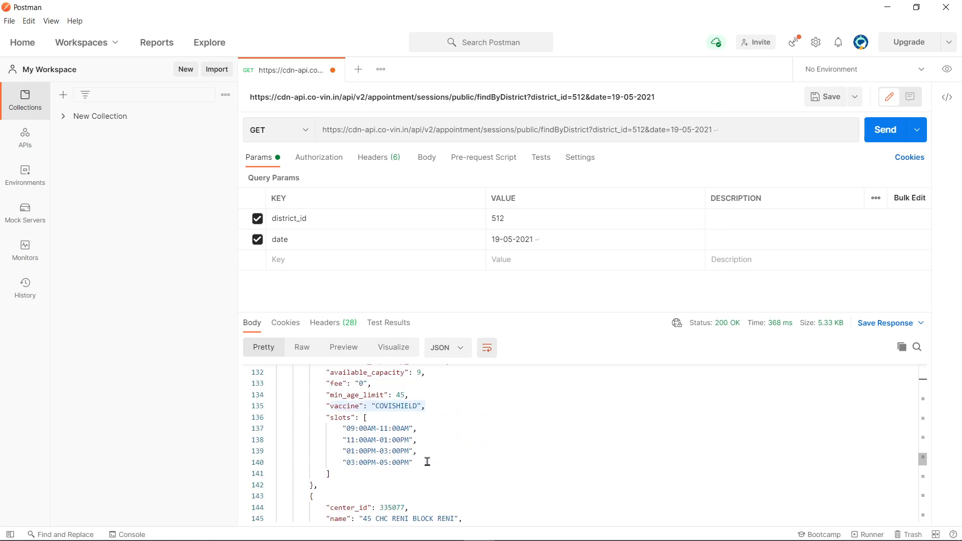
{"action": "scroll", "coordinate": [461, 463], "scroll_direction": "up", "scroll_amount": 20}
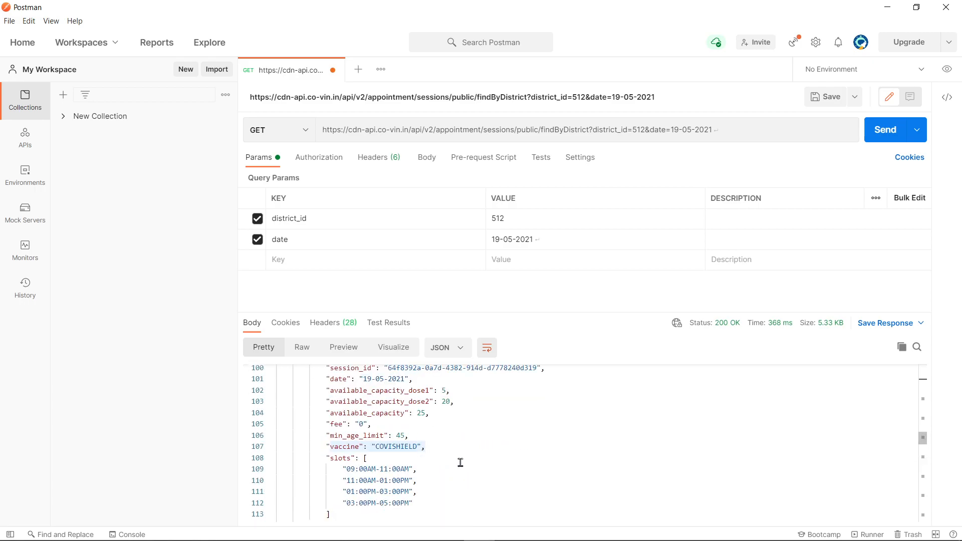
{"action": "scroll", "coordinate": [460, 463], "scroll_direction": "up", "scroll_amount": 20}
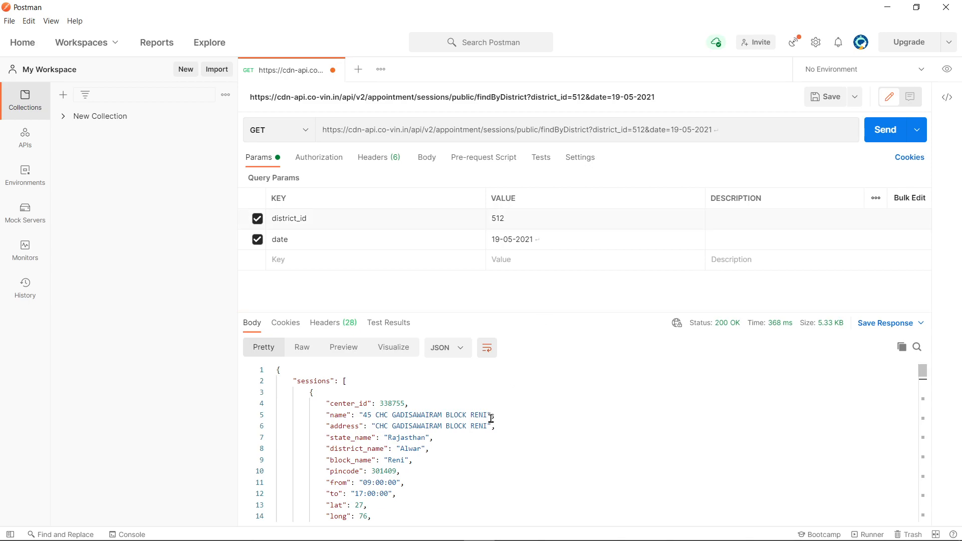
{"action": "key", "text": "alt+Tab"}
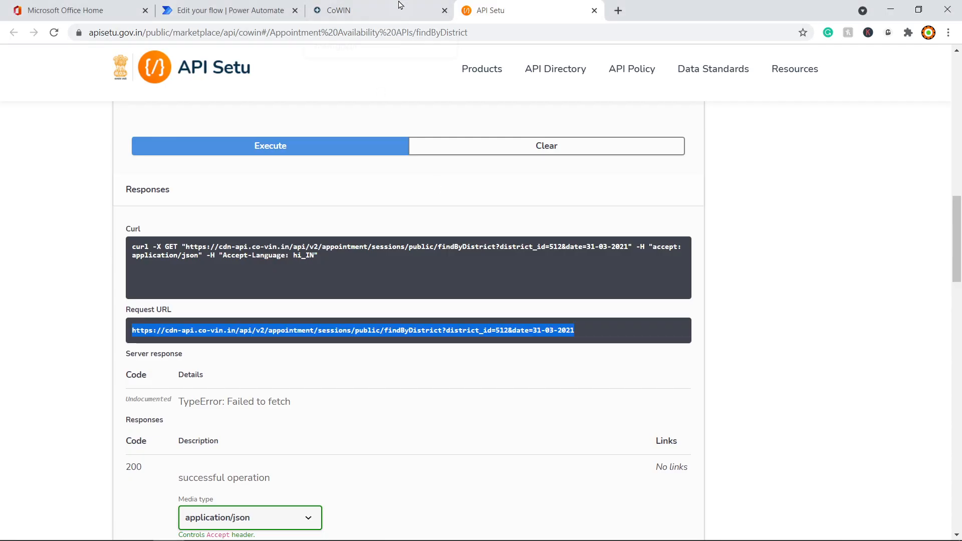
Step: Open Chrome's Developer tools beside the CoWIN Nagpur district results
{"action": "left_click", "coordinate": [364, 10]}
{"action": "scroll", "coordinate": [575, 421], "scroll_direction": "down", "scroll_amount": 4}
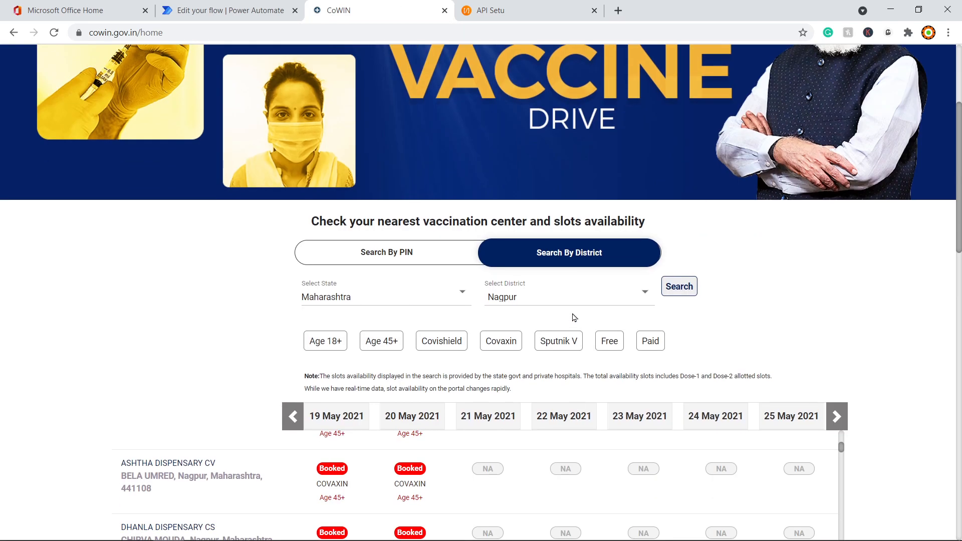
{"action": "scroll", "coordinate": [575, 318], "scroll_direction": "down", "scroll_amount": 1}
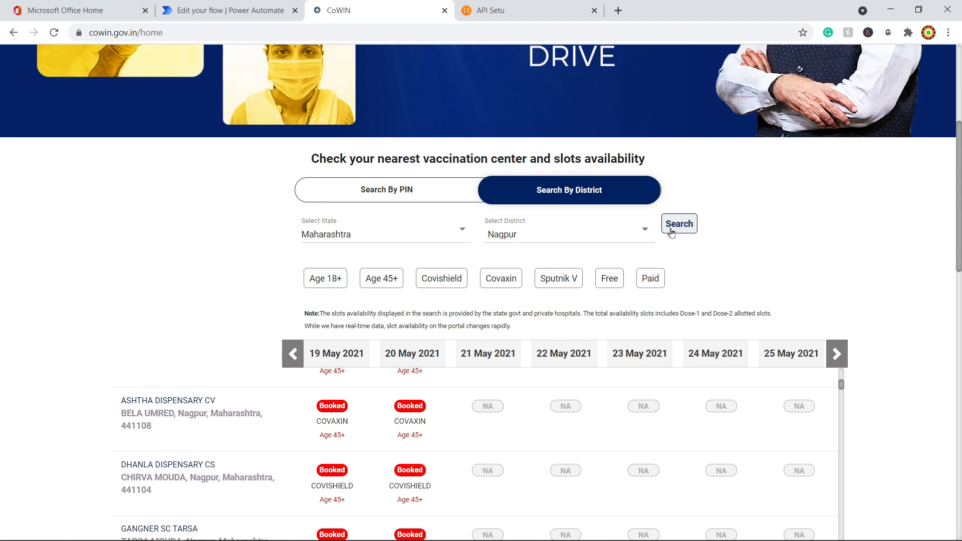
{"action": "left_click", "coordinate": [947, 33]}
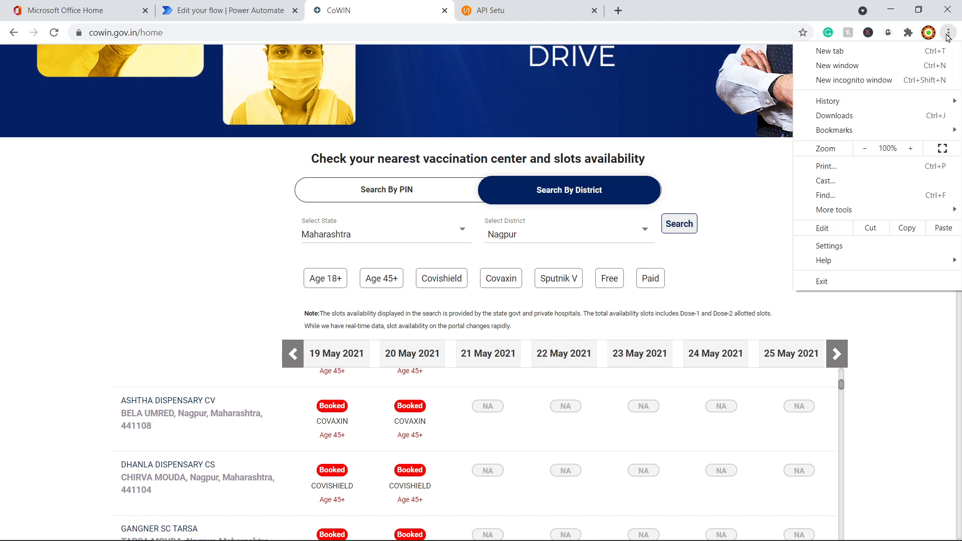
{"action": "mouse_move", "coordinate": [863, 216]}
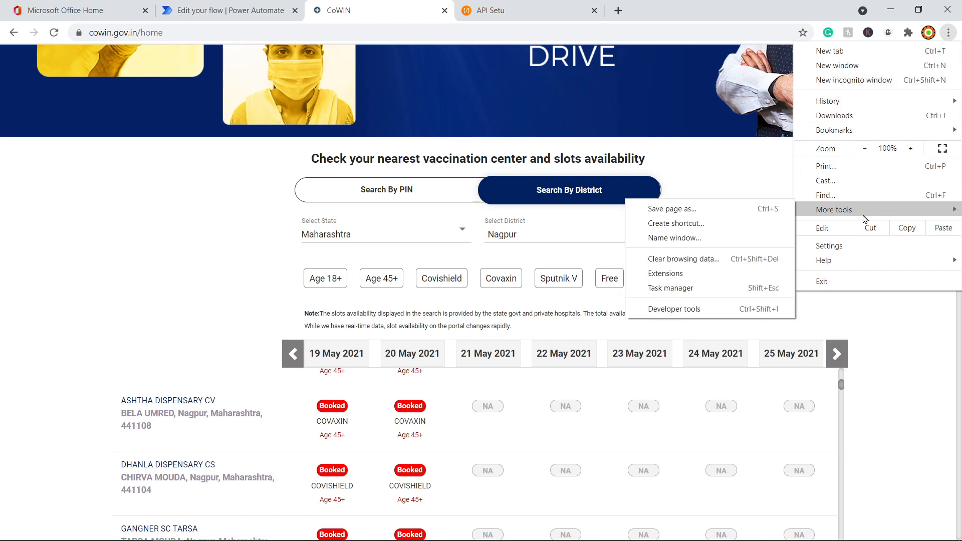
{"action": "left_click", "coordinate": [691, 309]}
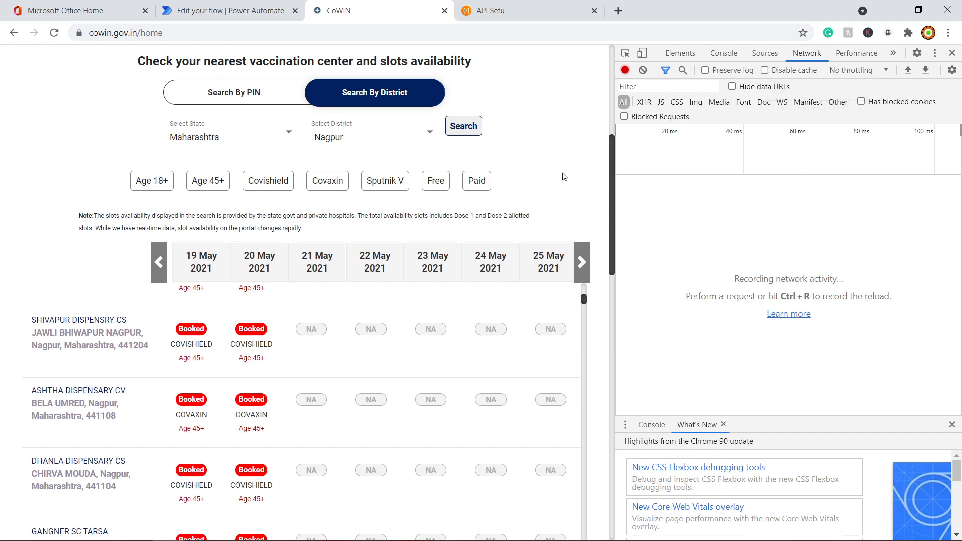
Step: Search Nagpur centres and inspect the calendarByDistrict request's JSON preview
{"action": "scroll", "coordinate": [501, 196], "scroll_direction": "up", "scroll_amount": 1}
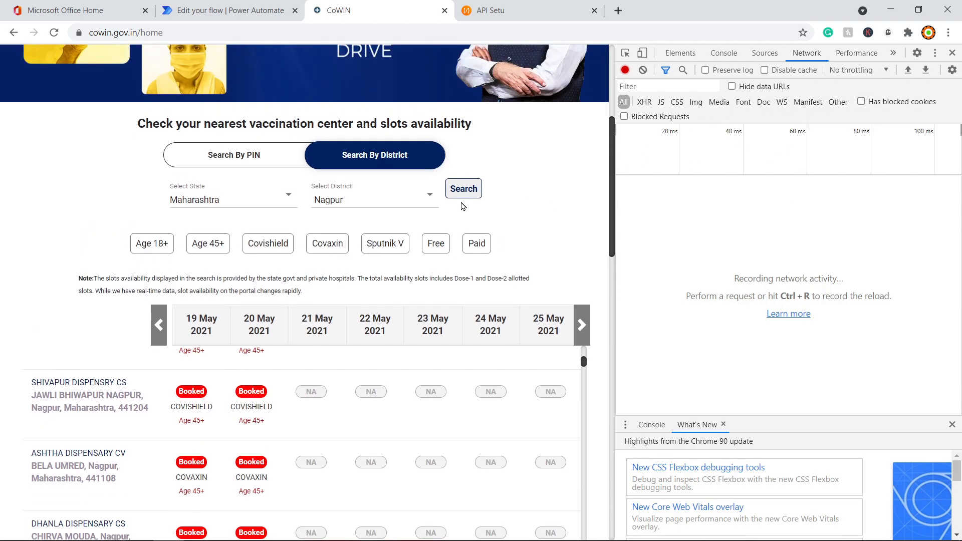
{"action": "left_click", "coordinate": [464, 194]}
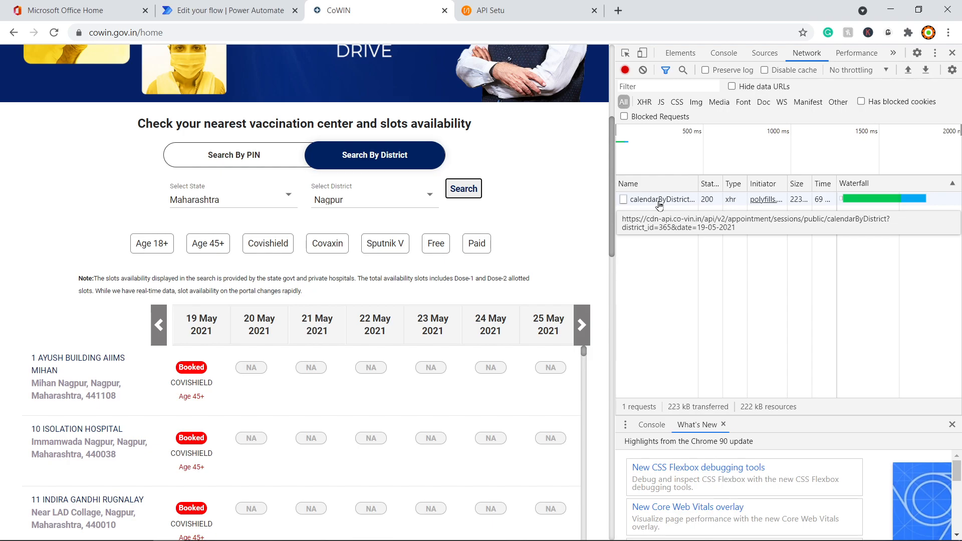
{"action": "left_click", "coordinate": [659, 200]}
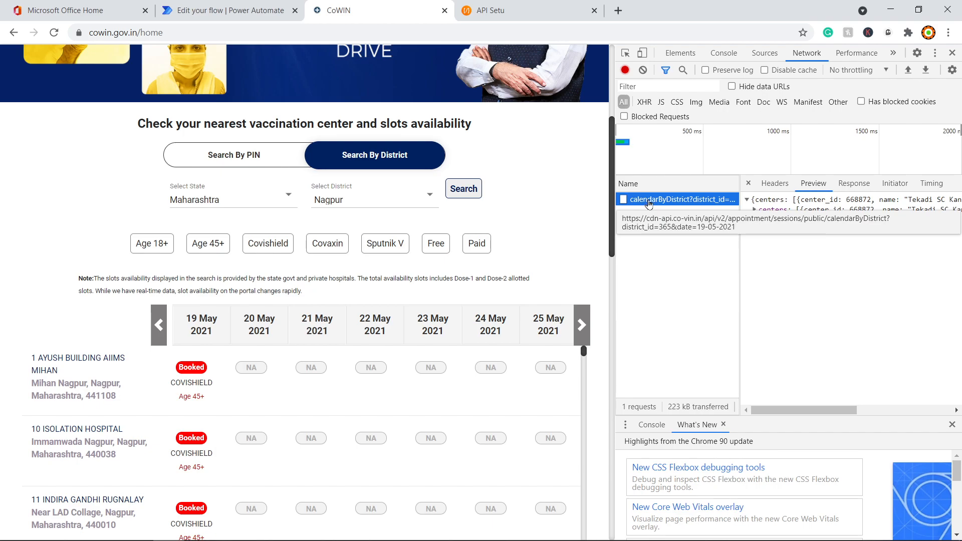
Step: Switch the district to Mumbai, search, and compare its calendarByDistrict request
{"action": "left_click", "coordinate": [325, 205]}
{"action": "scroll", "coordinate": [381, 201], "scroll_direction": "up", "scroll_amount": 2}
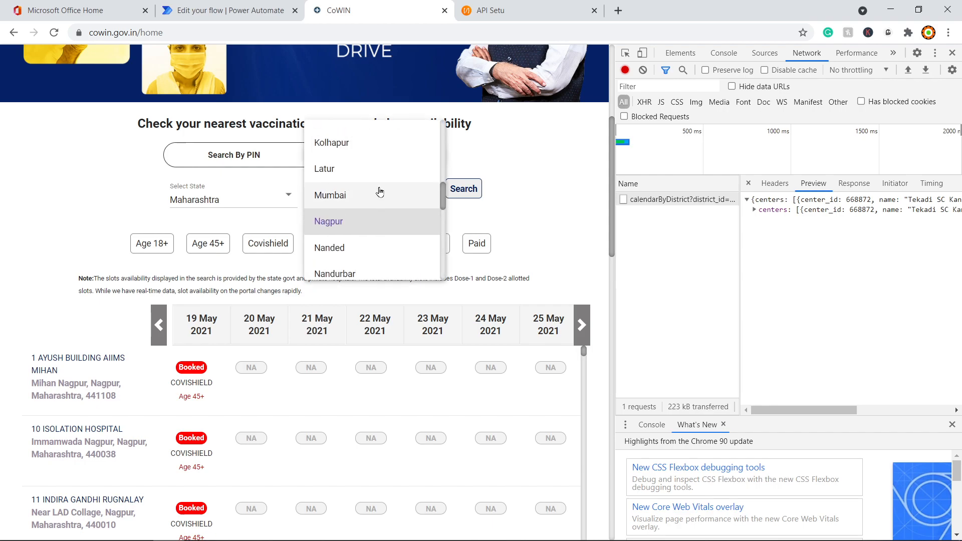
{"action": "left_click", "coordinate": [349, 247]}
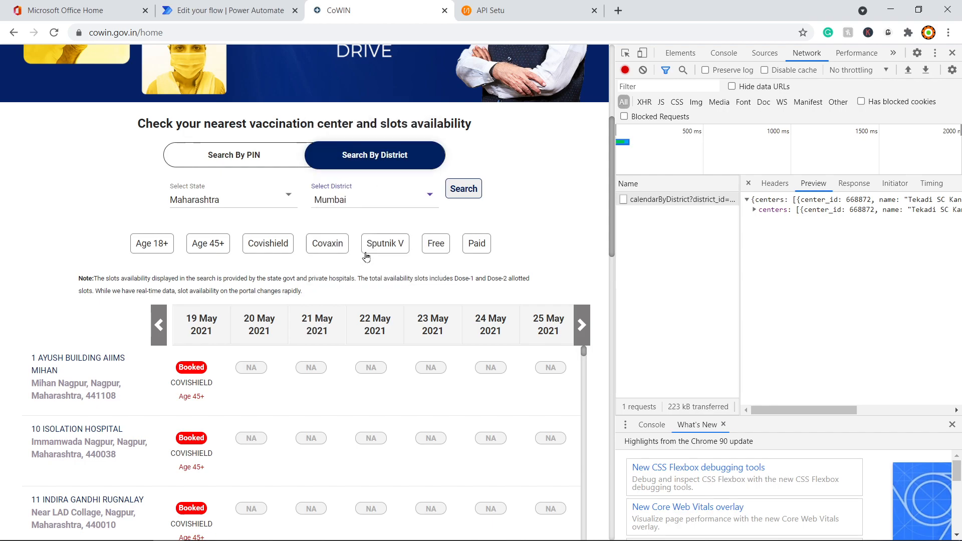
{"action": "left_click", "coordinate": [469, 194]}
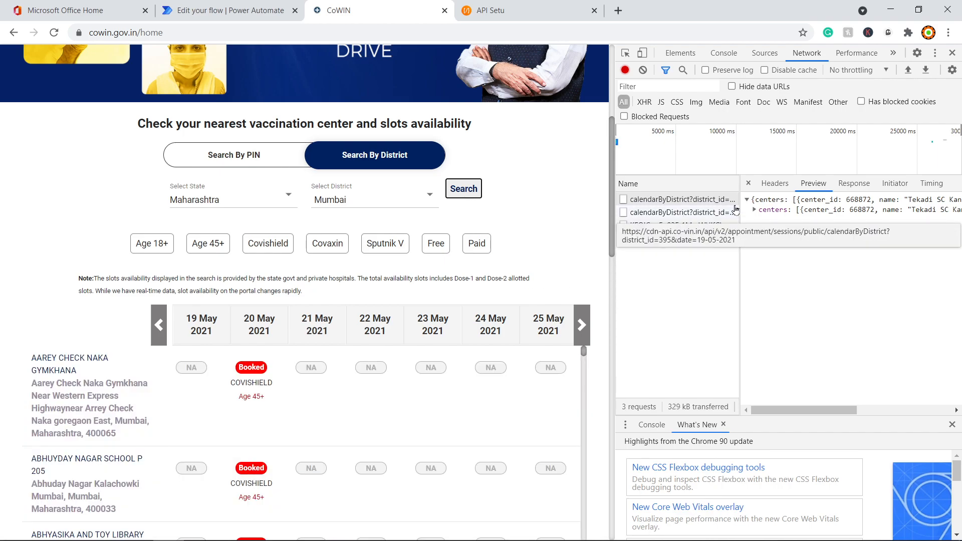
{"action": "left_click", "coordinate": [681, 199]}
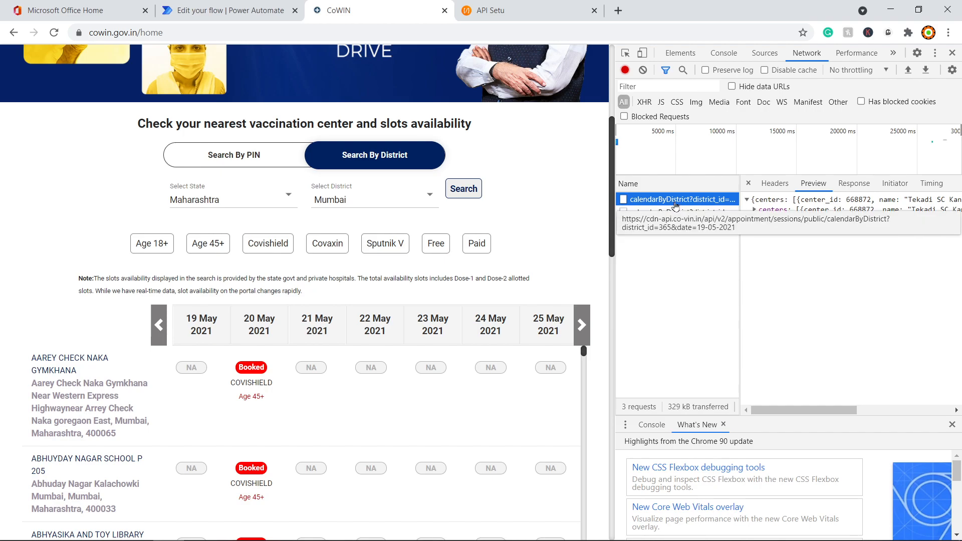
Step: Search Nagpur (district_id 365) again to log the request, then move to Postman
{"action": "left_click", "coordinate": [346, 200]}
{"action": "left_click", "coordinate": [326, 224]}
{"action": "left_click", "coordinate": [464, 189]}
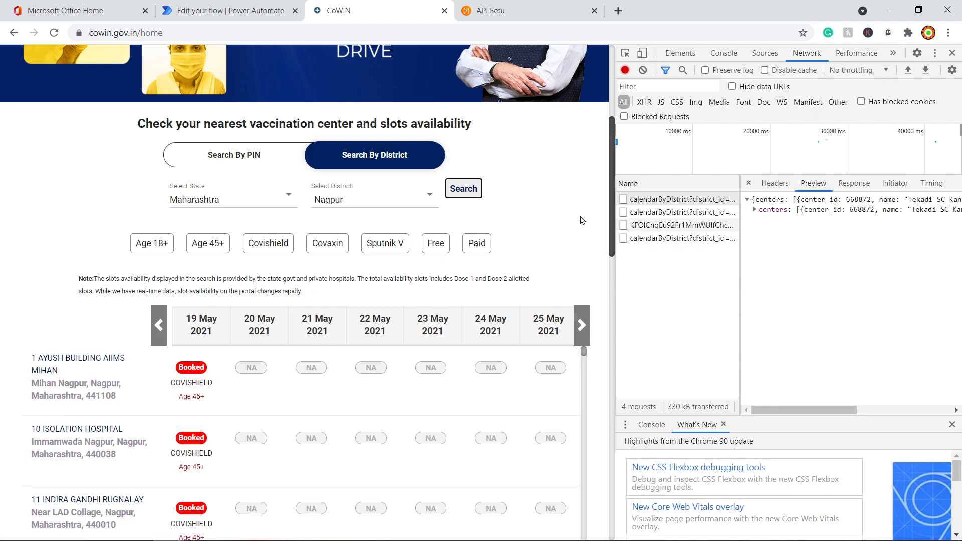
{"action": "key", "text": "alt+Tab"}
Step: Send the calendarByDistrict request for district_id 365 and browse the Nagpur centres in the response
{"action": "left_click", "coordinate": [510, 219]}
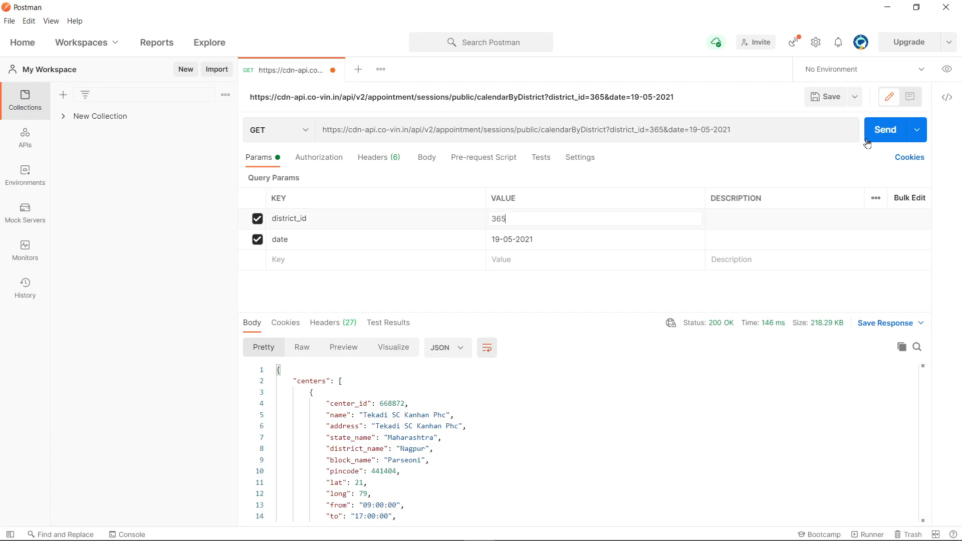
{"action": "left_click", "coordinate": [887, 134]}
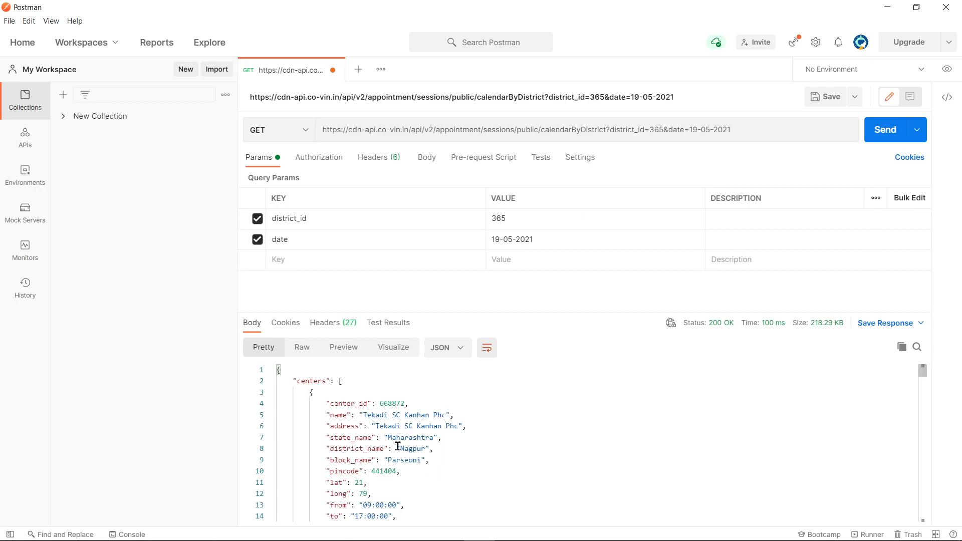
{"action": "left_click_drag", "start_coordinate": [395, 448], "coordinate": [434, 449]}
{"action": "scroll", "coordinate": [498, 473], "scroll_direction": "down", "scroll_amount": 6}
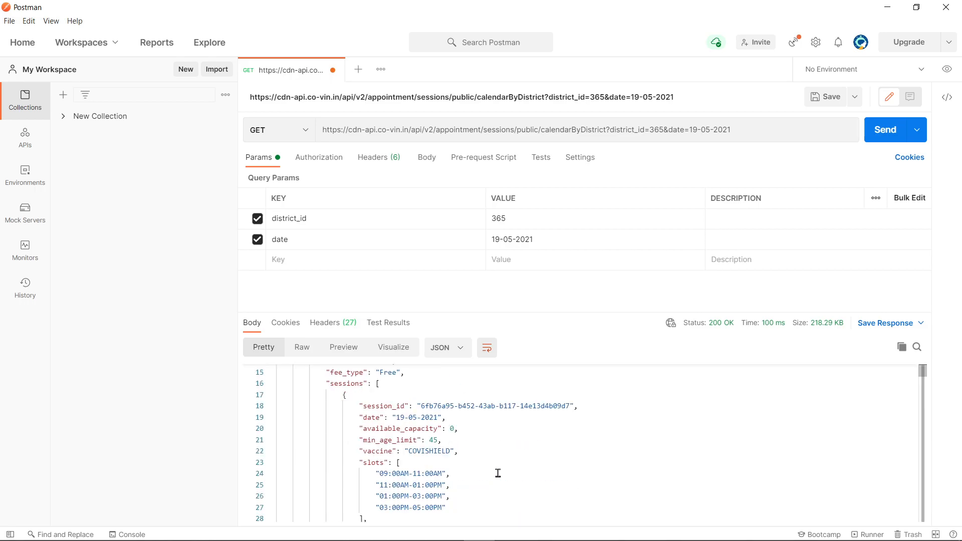
{"action": "scroll", "coordinate": [498, 472], "scroll_direction": "down", "scroll_amount": 5}
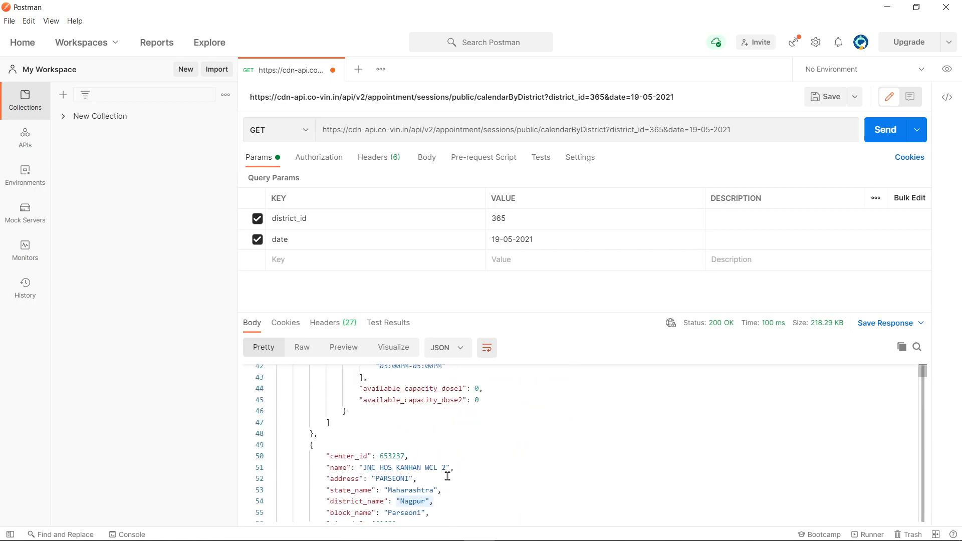
{"action": "left_click_drag", "start_coordinate": [394, 423], "coordinate": [441, 425]}
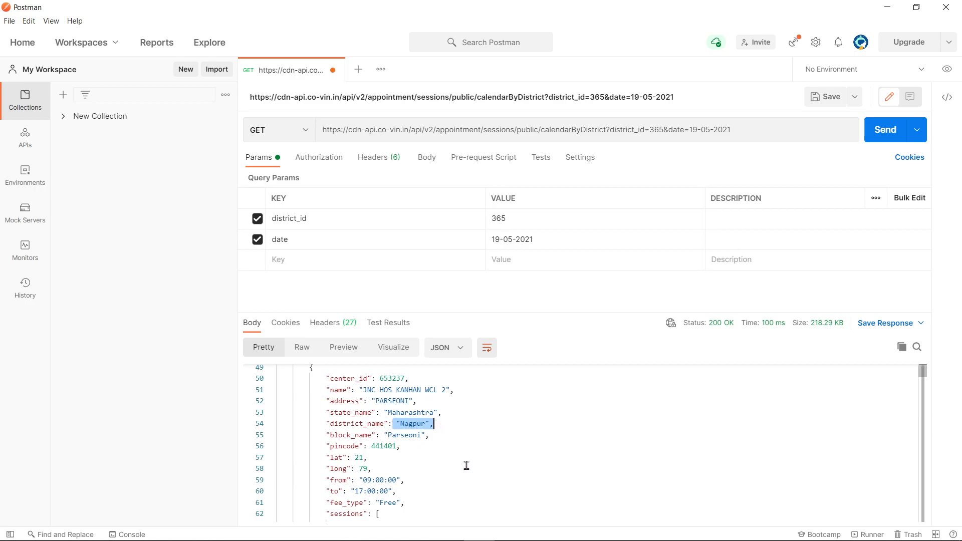
{"action": "scroll", "coordinate": [466, 464], "scroll_direction": "down", "scroll_amount": 4}
{"action": "scroll", "coordinate": [466, 466], "scroll_direction": "down", "scroll_amount": 5}
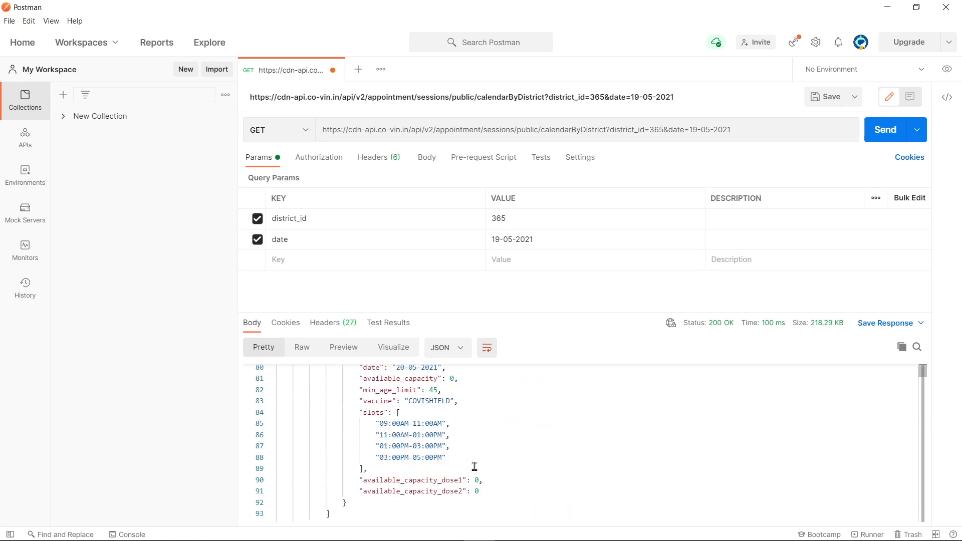
{"action": "scroll", "coordinate": [475, 467], "scroll_direction": "up", "scroll_amount": 8}
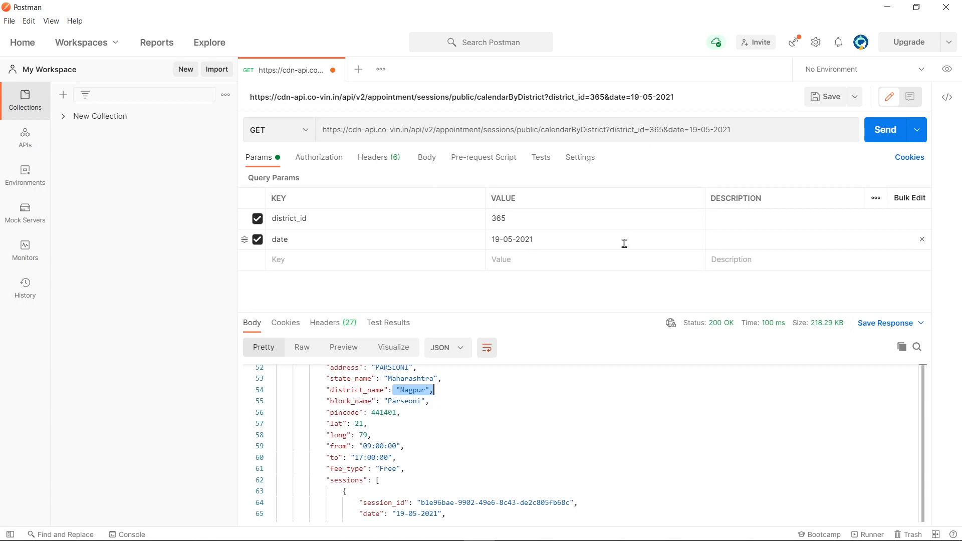
Step: Start a new scheduled cloud flow named Vaccine checker
{"action": "key", "text": "alt+Tab"}
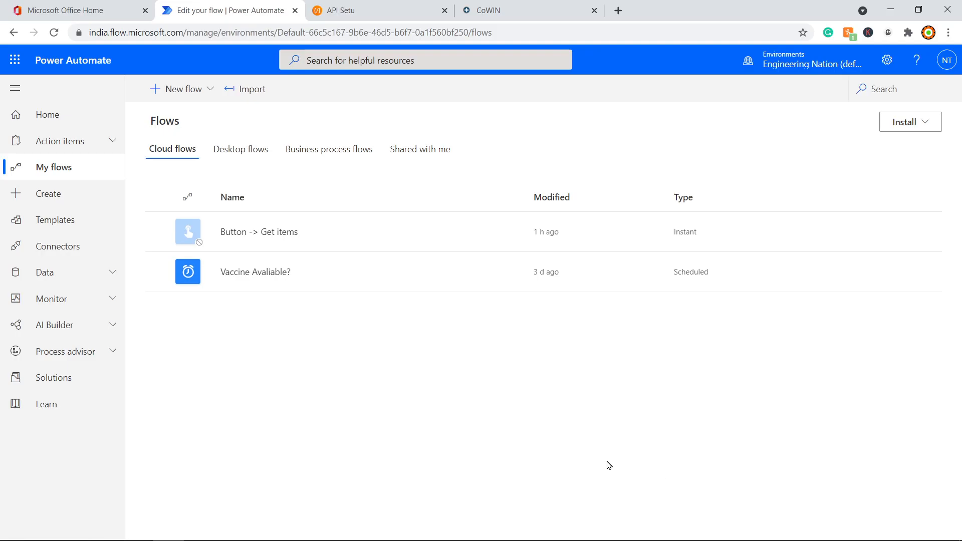
{"action": "left_click", "coordinate": [187, 92]}
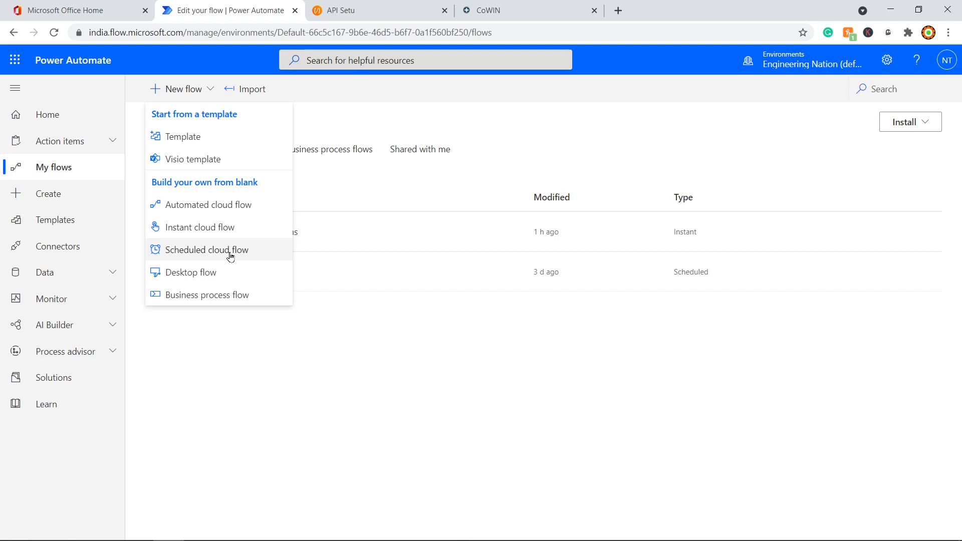
{"action": "left_click", "coordinate": [230, 256]}
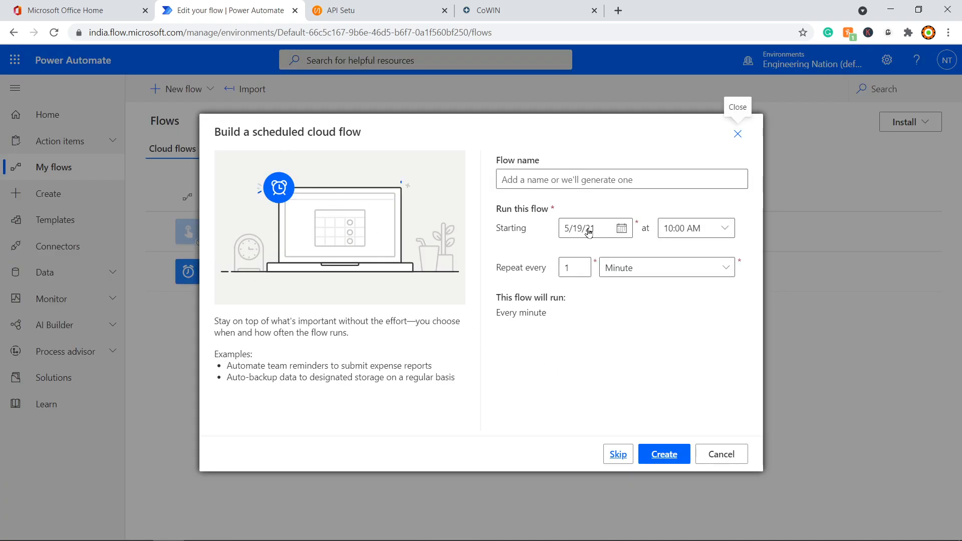
{"action": "left_click", "coordinate": [558, 180]}
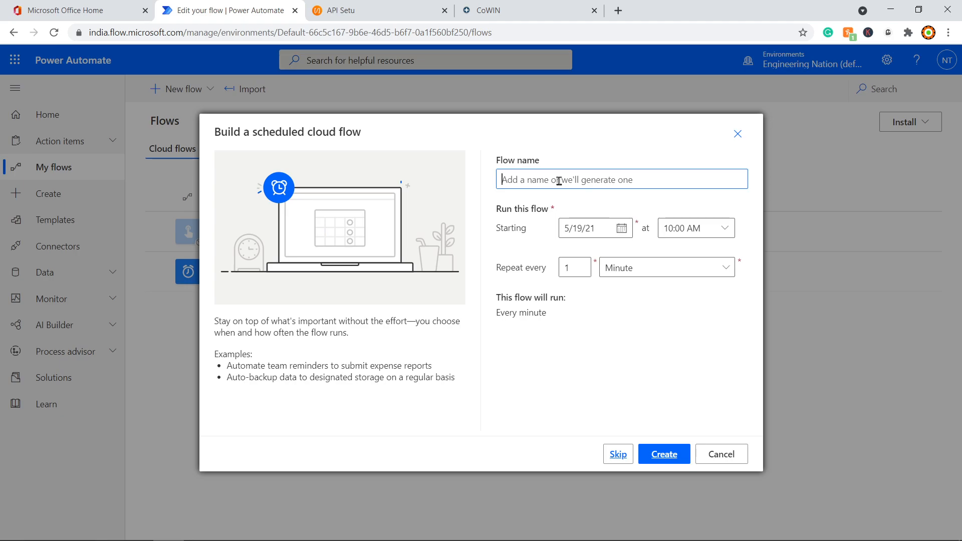
{"action": "type", "text": "Vaccio"}
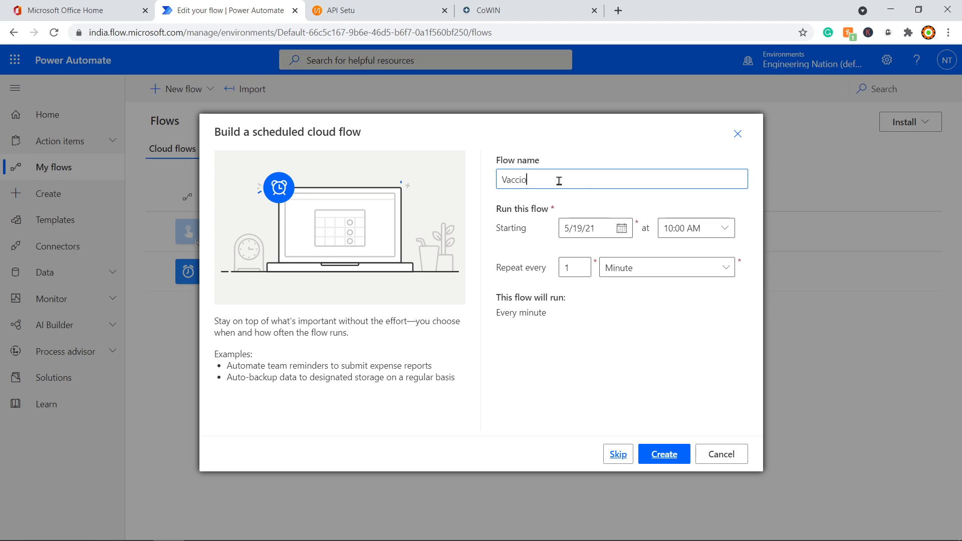
{"action": "key", "text": "BackSpace"}
{"action": "type", "text": "ne checker"}
Step: Set the start time to 06:00 PM, repeat every 1 Minute, and create the flow
{"action": "left_click", "coordinate": [728, 236]}
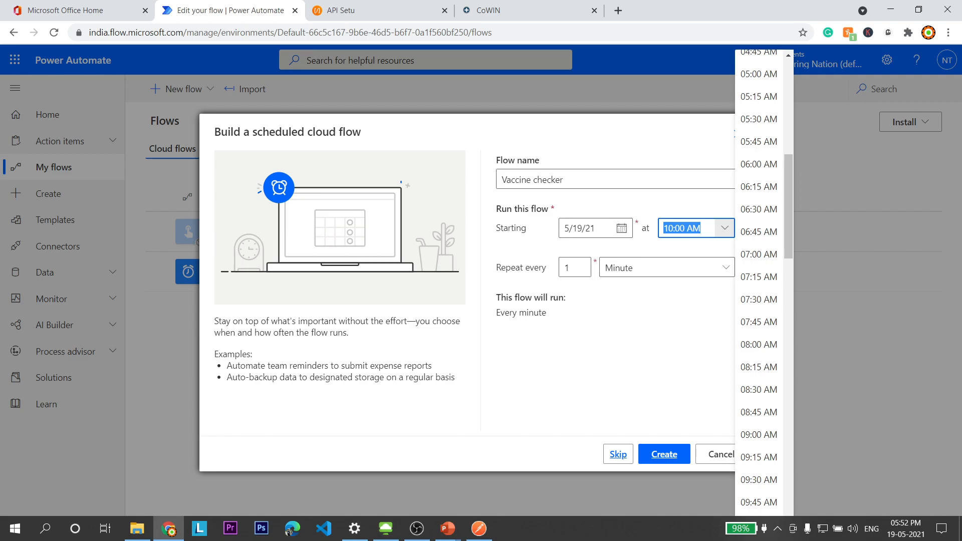
{"action": "left_click_drag", "start_coordinate": [793, 224], "coordinate": [799, 408]}
{"action": "left_click", "coordinate": [759, 389]}
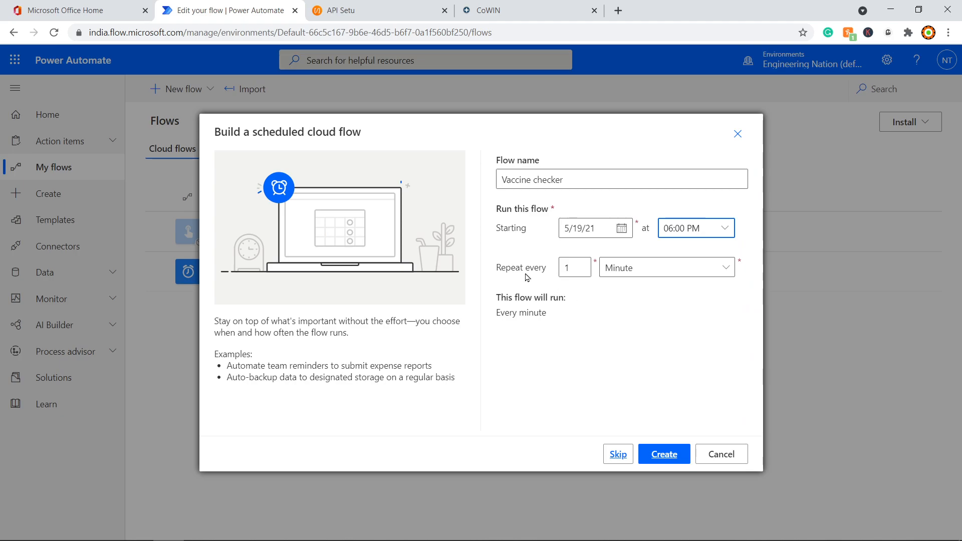
{"action": "left_click", "coordinate": [660, 273]}
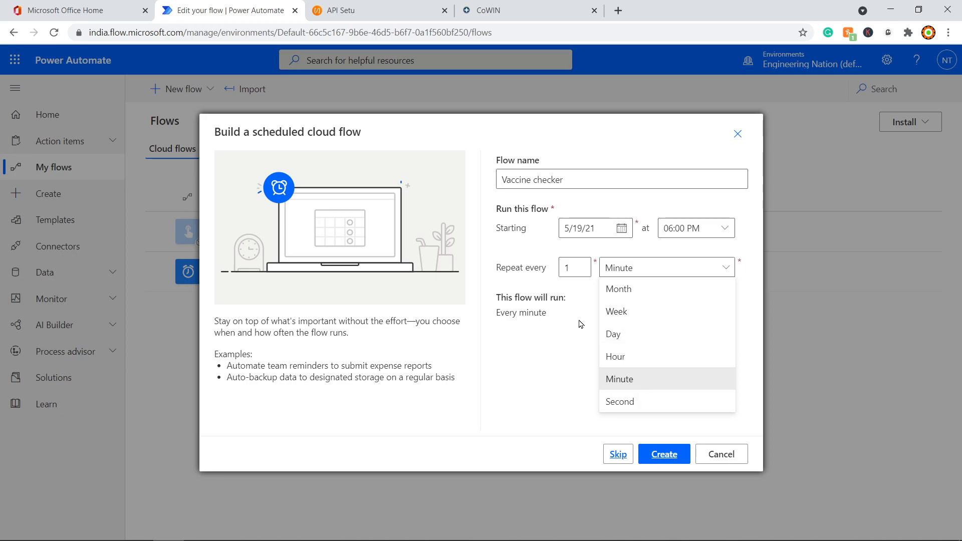
{"action": "left_click", "coordinate": [547, 328]}
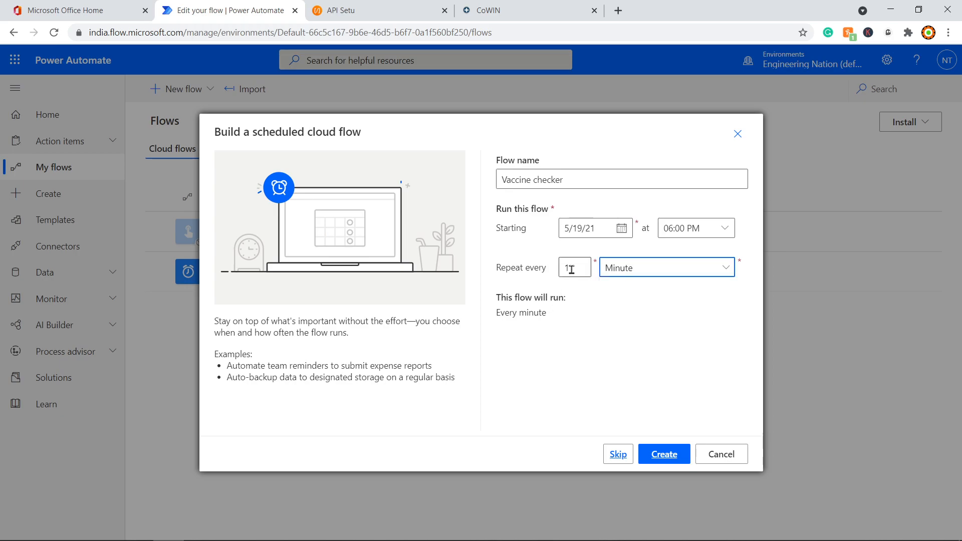
{"action": "left_click", "coordinate": [666, 457]}
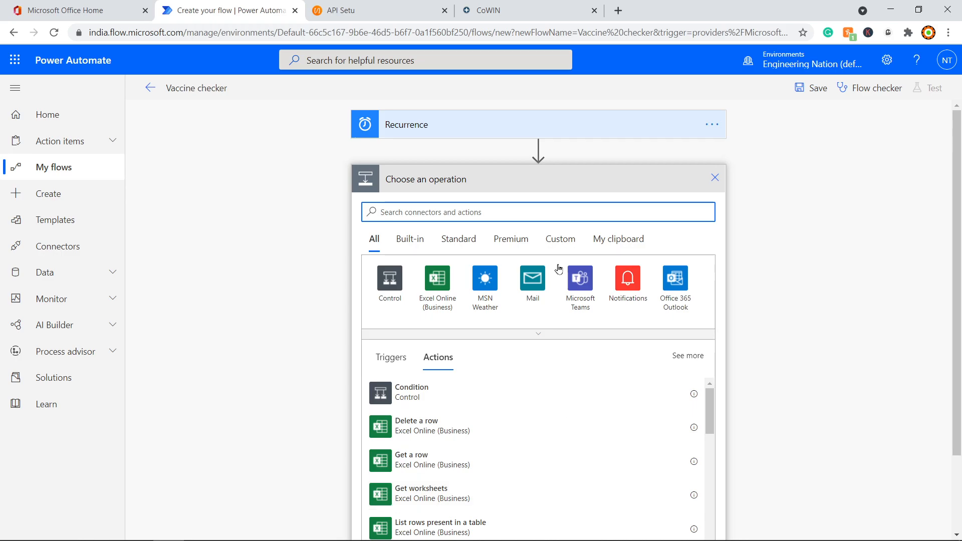
Step: Add a Current time action after the Recurrence trigger
{"action": "key", "text": "alt+Tab"}
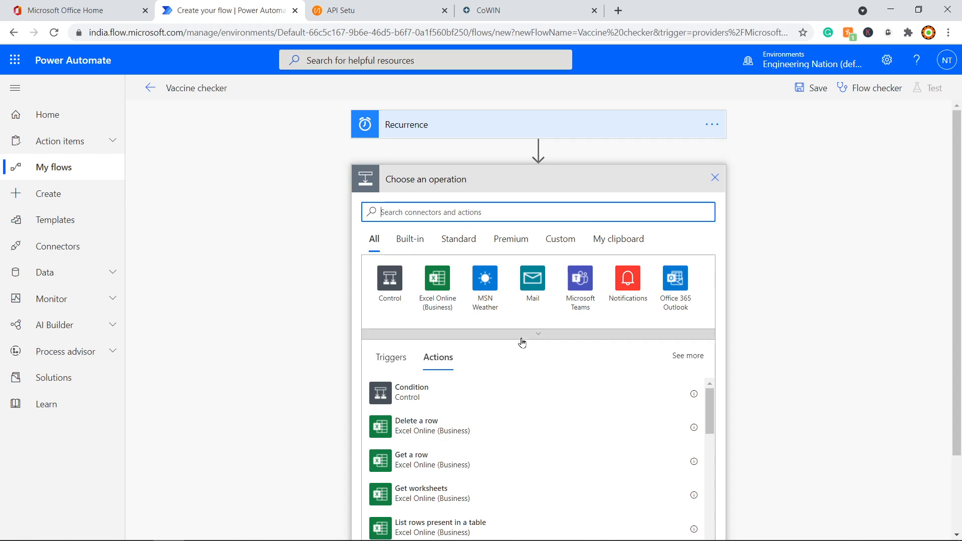
{"action": "left_click", "coordinate": [429, 214]}
{"action": "type", "text": "current time"}
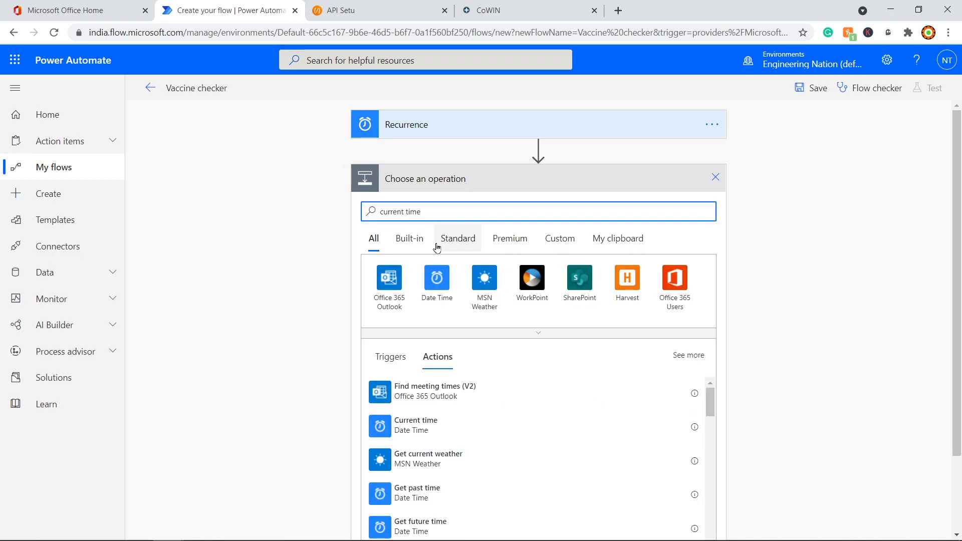
{"action": "left_click", "coordinate": [429, 429]}
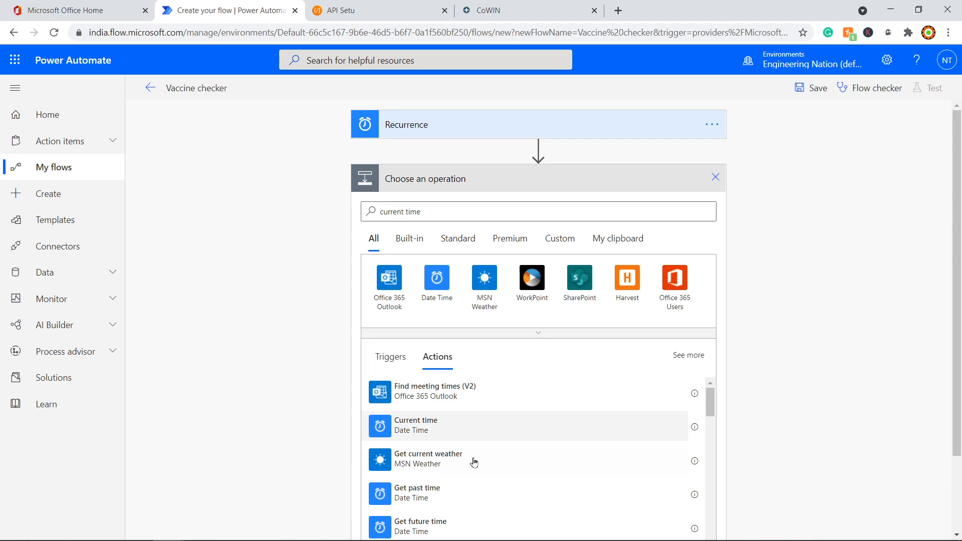
Step: Add a Compose step after Current time
{"action": "left_click", "coordinate": [500, 283]}
{"action": "left_click", "coordinate": [437, 271]}
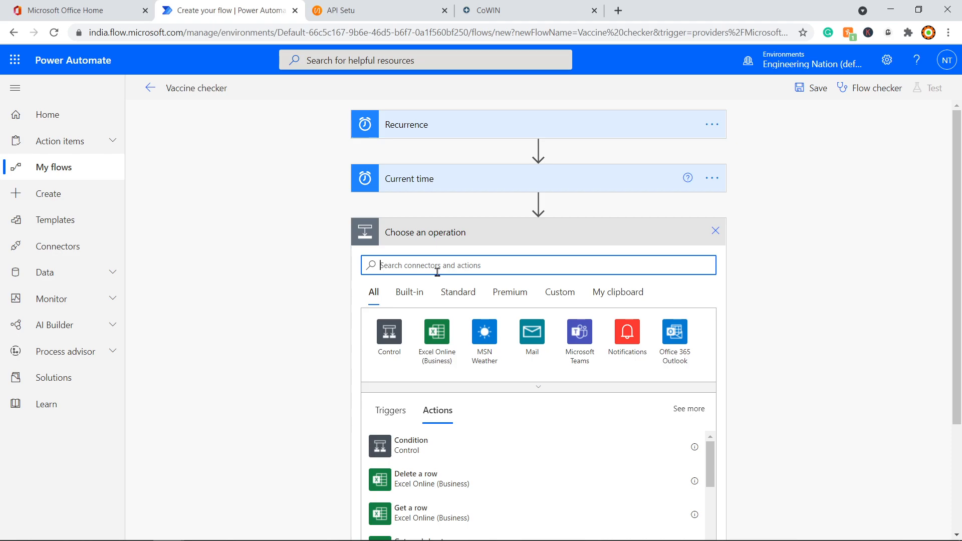
{"action": "type", "text": "compose"}
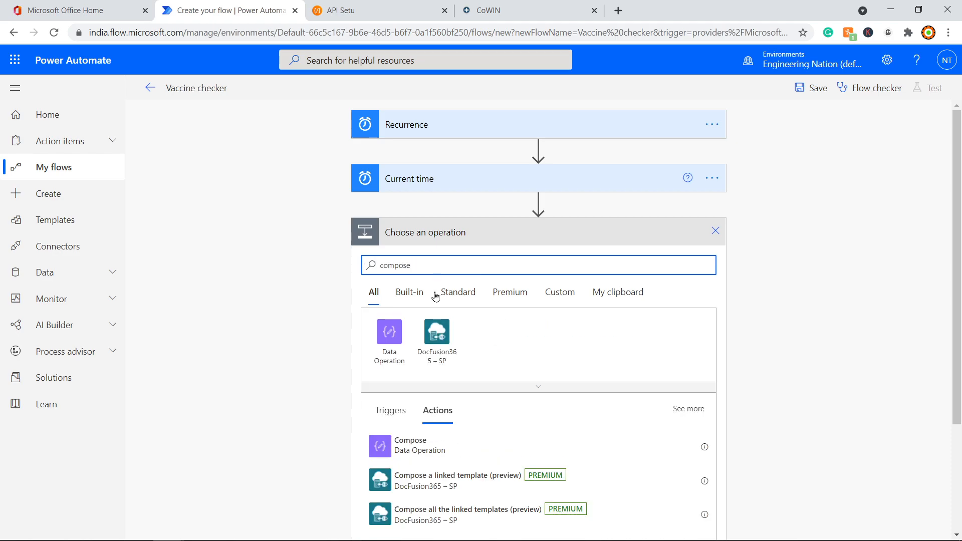
{"action": "left_click", "coordinate": [410, 441]}
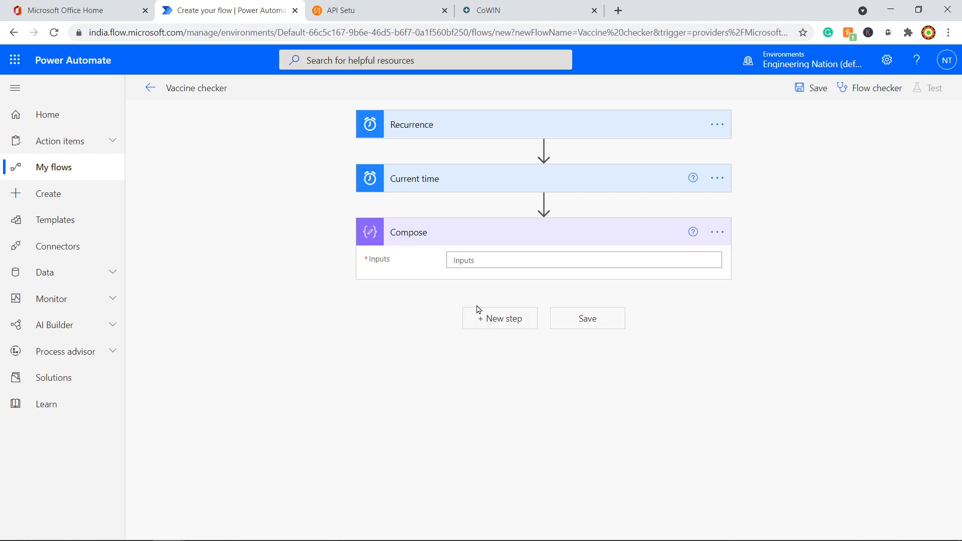
Step: Set the Compose inputs to the Current time output and save the flow
{"action": "left_click", "coordinate": [464, 259]}
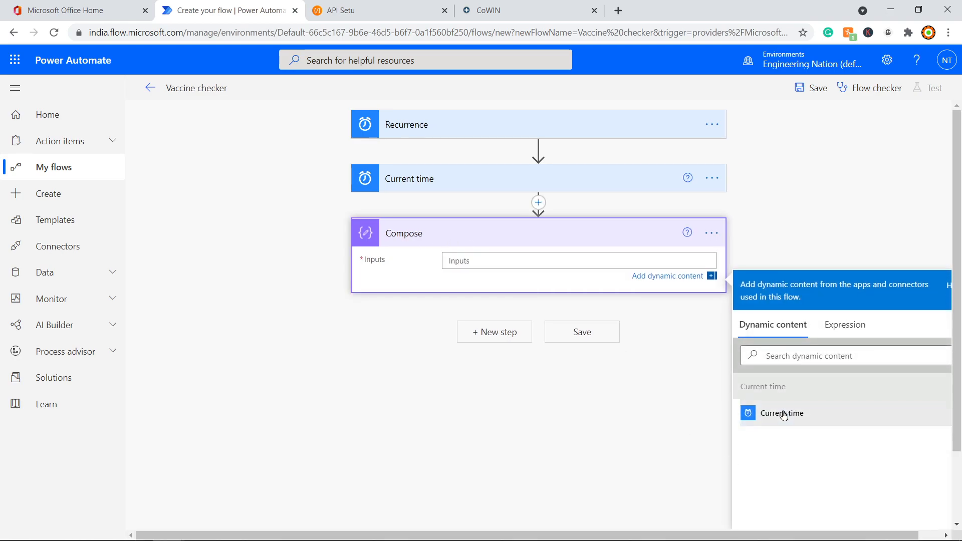
{"action": "left_click", "coordinate": [784, 415]}
{"action": "left_click", "coordinate": [586, 335]}
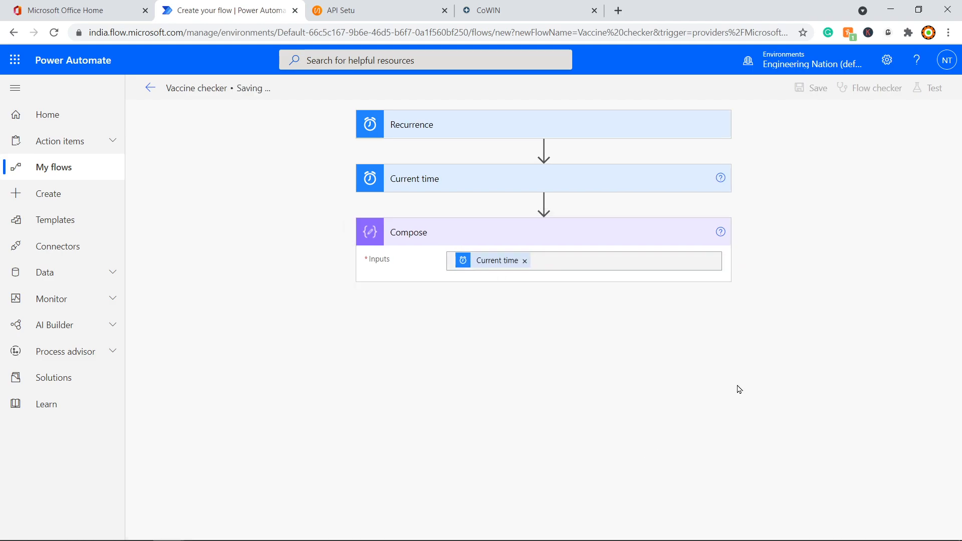
Step: Test the Vaccine checker flow manually and run it
{"action": "left_click", "coordinate": [928, 89]}
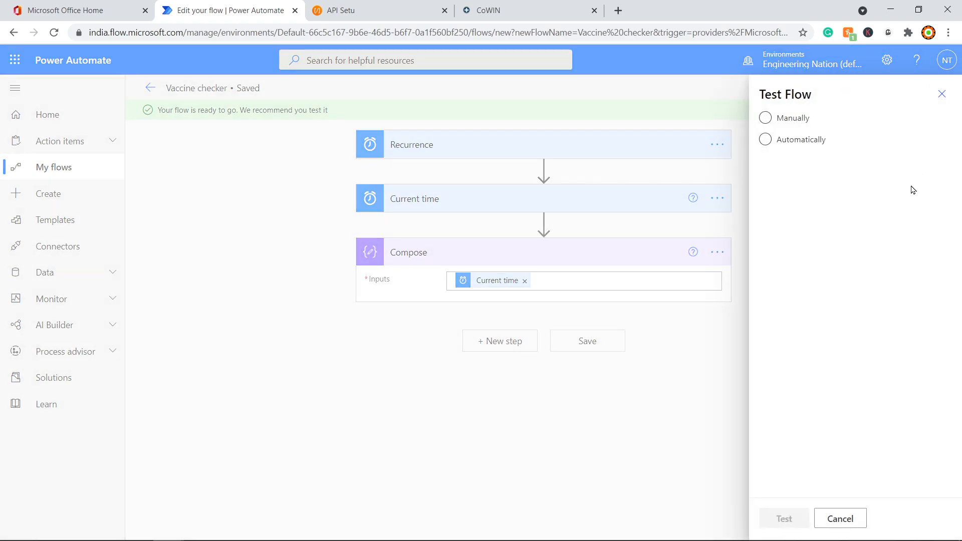
{"action": "left_click", "coordinate": [786, 119]}
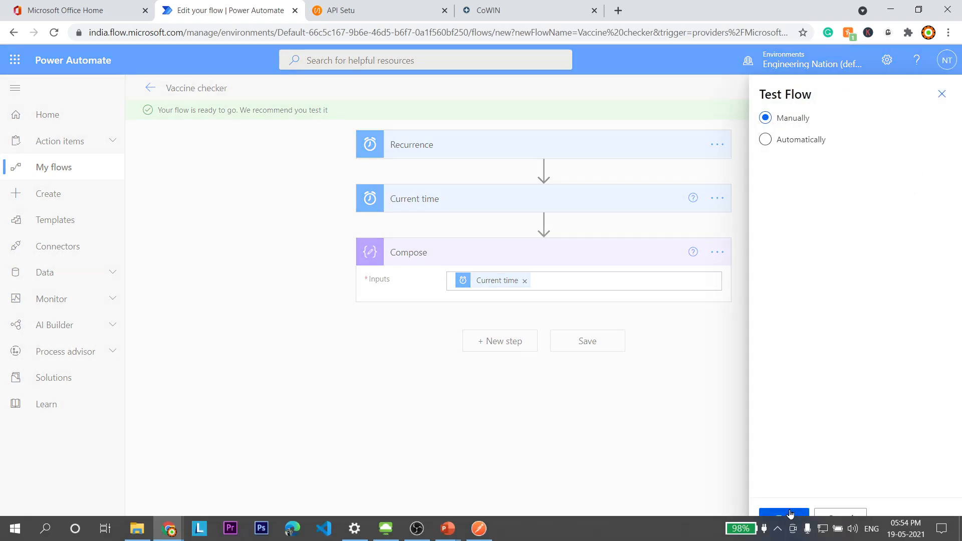
{"action": "left_click", "coordinate": [801, 518]}
{"action": "left_click", "coordinate": [803, 517]}
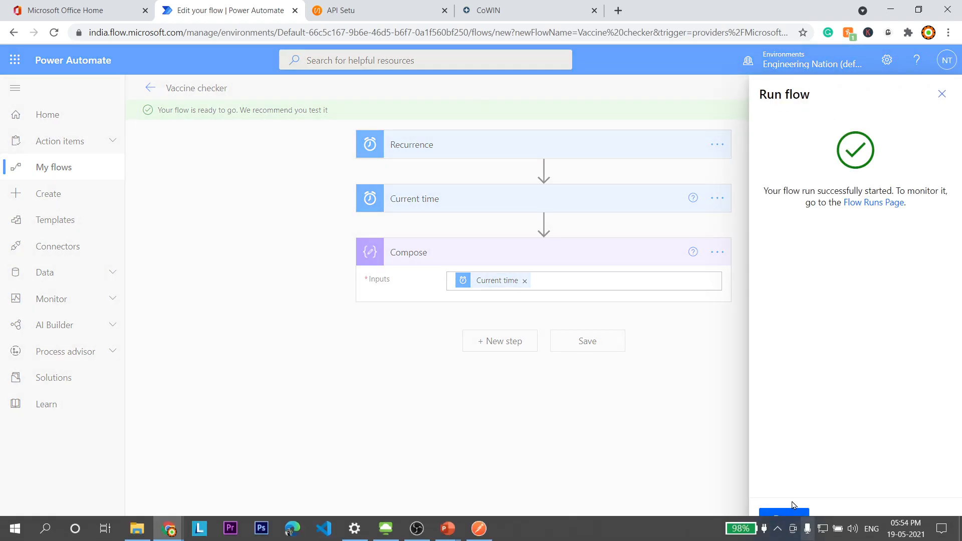
{"action": "left_click", "coordinate": [787, 518]}
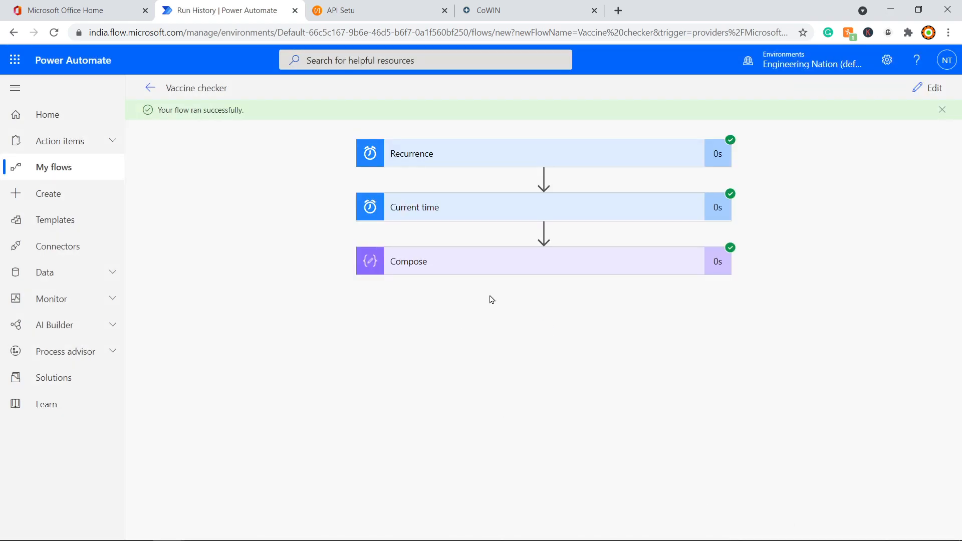
Step: Inspect the Compose output timestamp 2021-05-19T12:24:14.0361374Z, then switch to Postman
{"action": "left_click", "coordinate": [477, 270]}
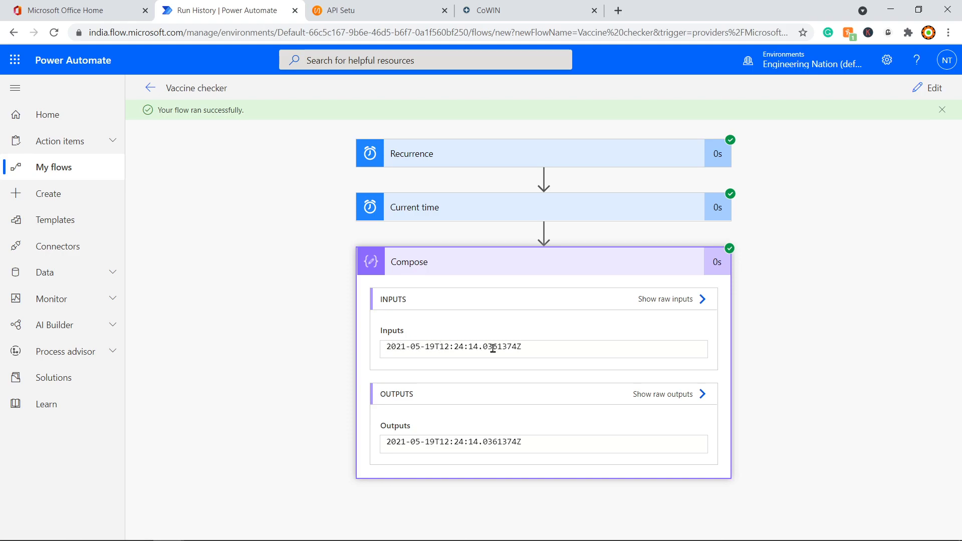
{"action": "left_click_drag", "start_coordinate": [531, 346], "coordinate": [382, 352]}
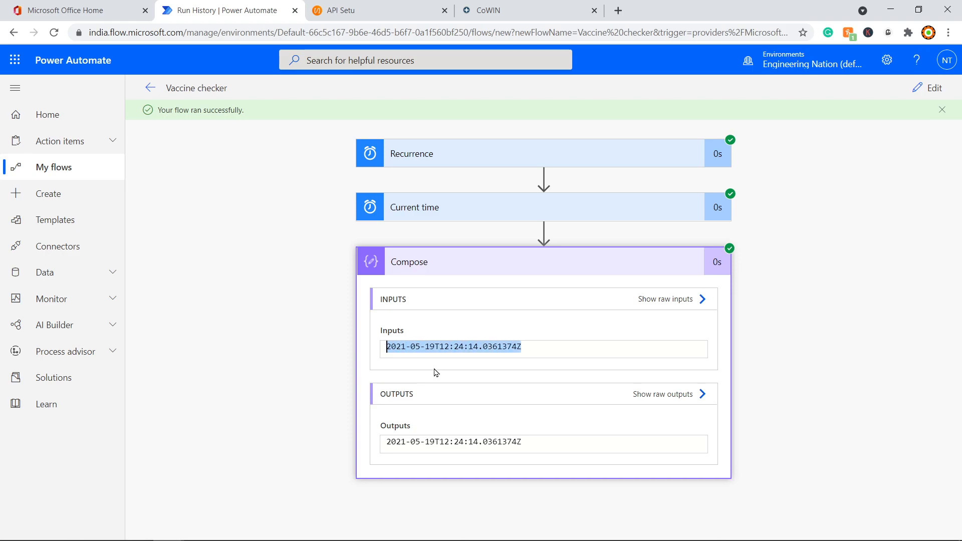
{"action": "double_click", "coordinate": [534, 348]}
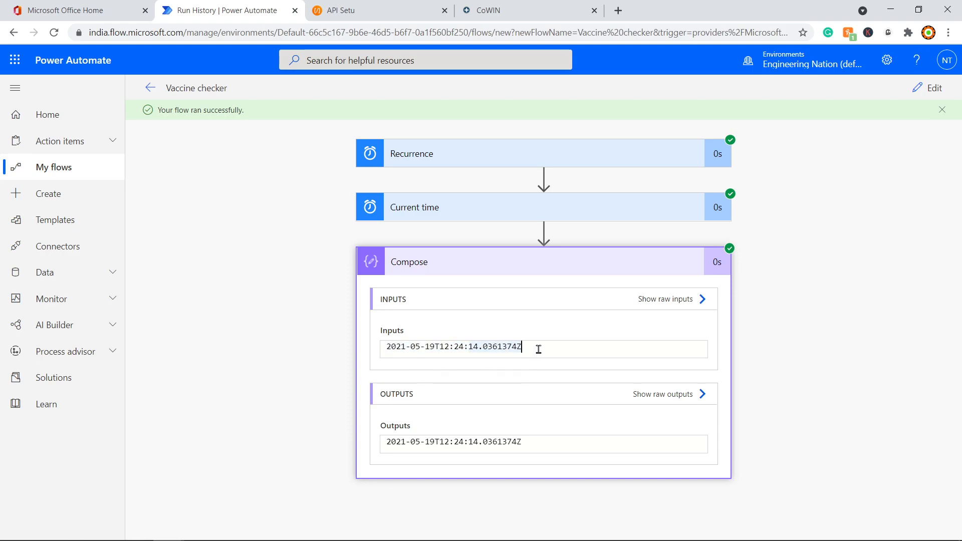
{"action": "key", "text": "alt+Tab"}
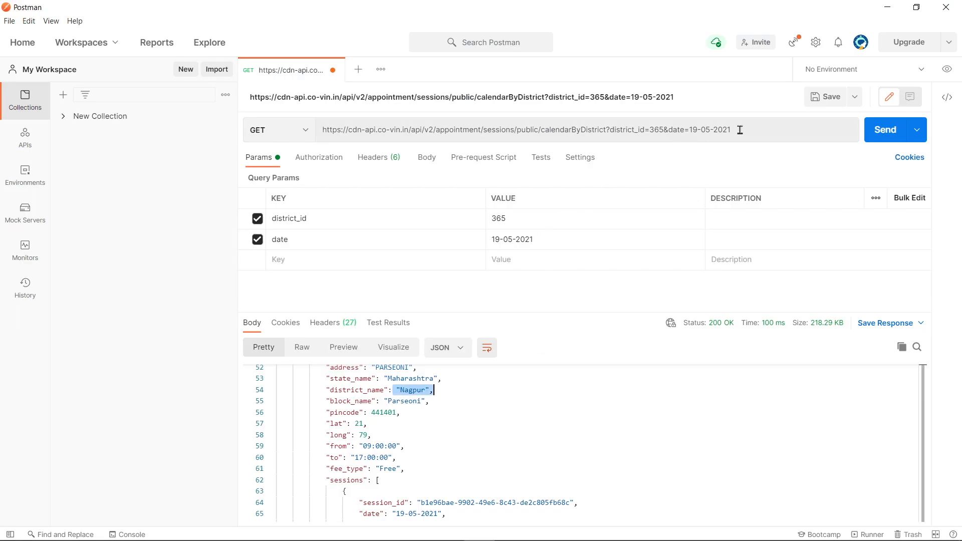
Step: Select the date 19-05-2021 in Postman's request URL to compare its format
{"action": "left_click_drag", "start_coordinate": [713, 130], "coordinate": [682, 128]}
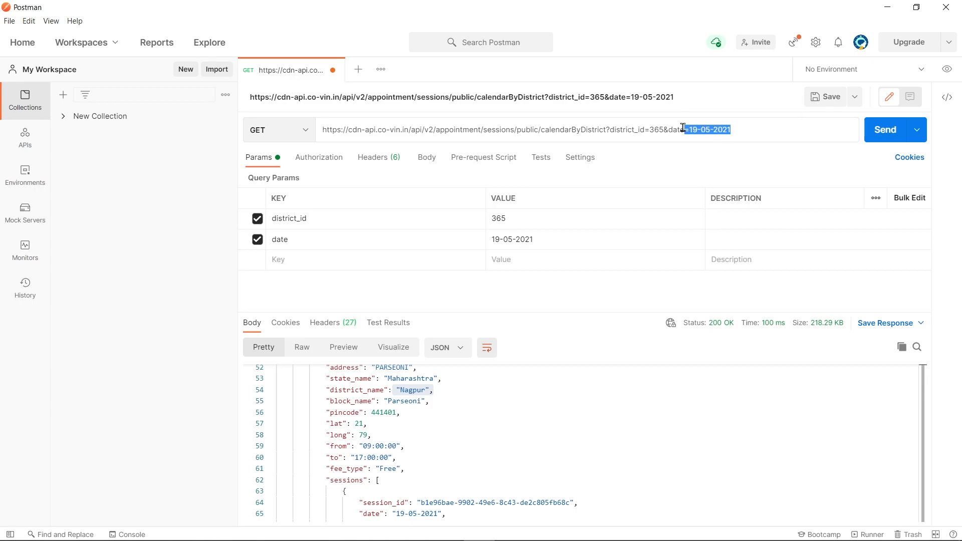
{"action": "left_click", "coordinate": [697, 130]}
{"action": "left_click_drag", "start_coordinate": [689, 128], "coordinate": [737, 127]}
{"action": "key", "text": "alt+Tab"}
{"action": "key", "text": "Escape"}
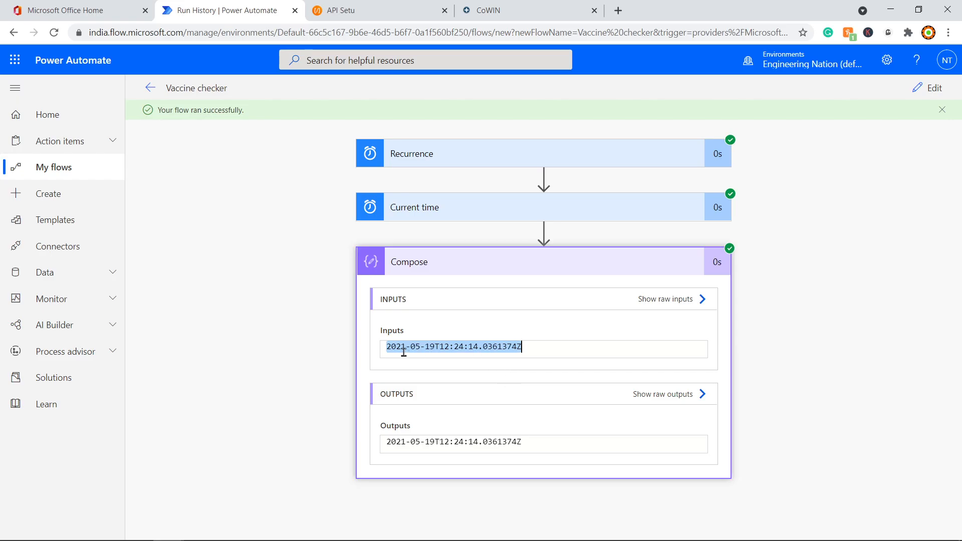
Step: Remove Current time from the Compose inputs and switch to the Expression editor
{"action": "left_click", "coordinate": [404, 352]}
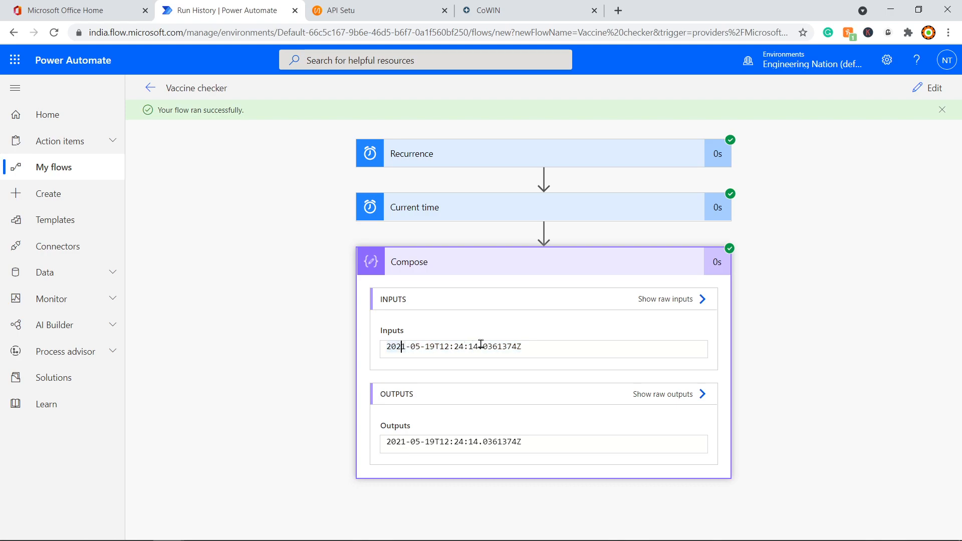
{"action": "left_click_drag", "start_coordinate": [507, 351], "coordinate": [391, 350]}
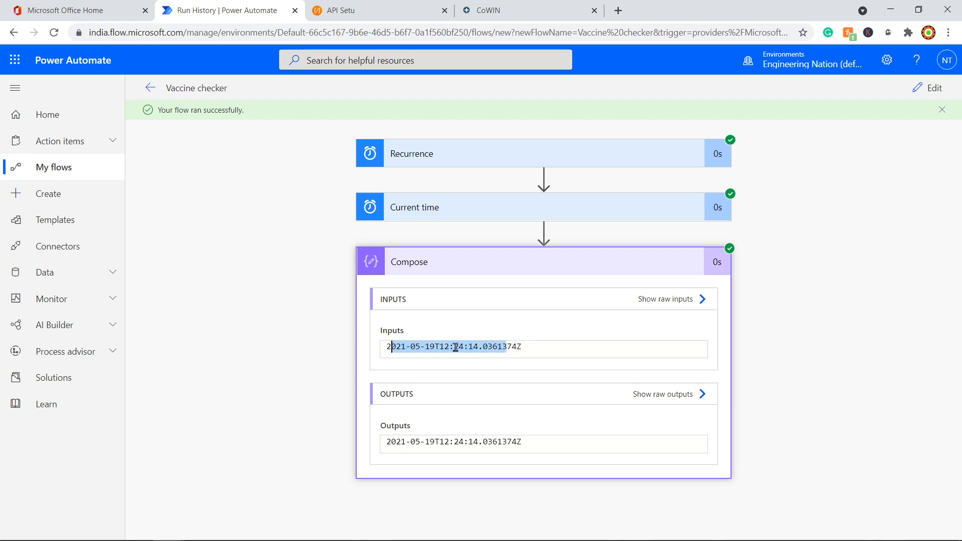
{"action": "left_click", "coordinate": [921, 92]}
{"action": "left_click", "coordinate": [525, 261]}
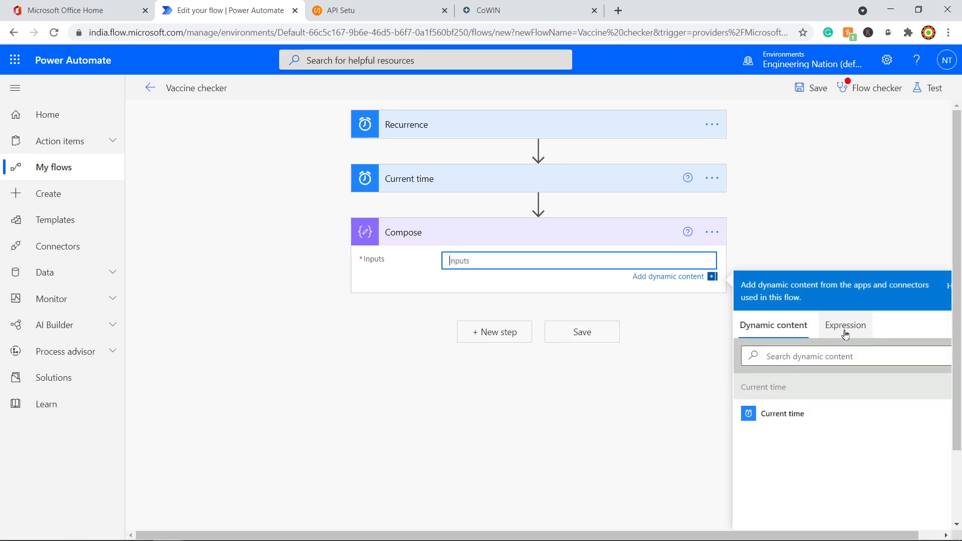
{"action": "left_click", "coordinate": [844, 327]}
{"action": "scroll", "coordinate": [852, 481], "scroll_direction": "down", "scroll_amount": 3}
{"action": "scroll", "coordinate": [829, 453], "scroll_direction": "up", "scroll_amount": 3}
{"action": "scroll", "coordinate": [566, 461], "scroll_direction": "down", "scroll_amount": 3}
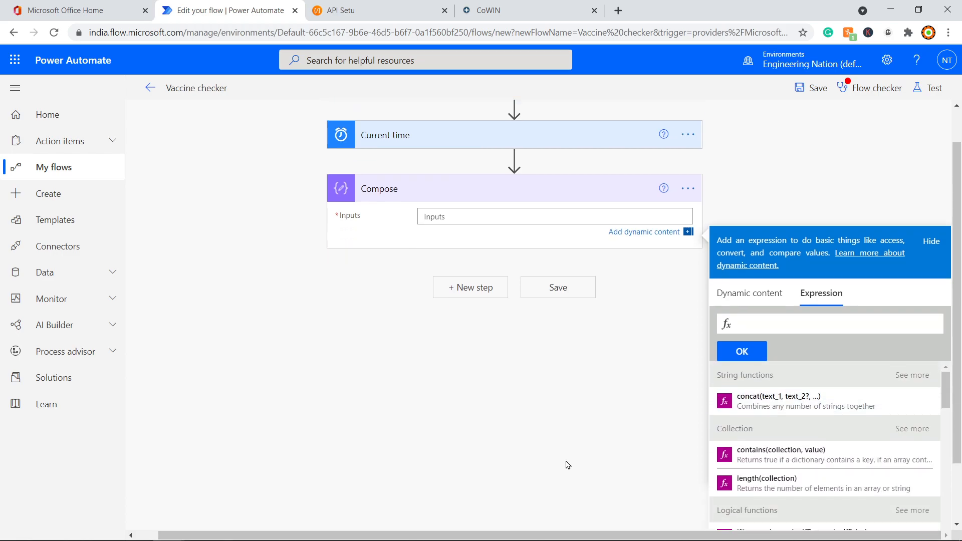
{"action": "key", "text": "alt+Tab"}
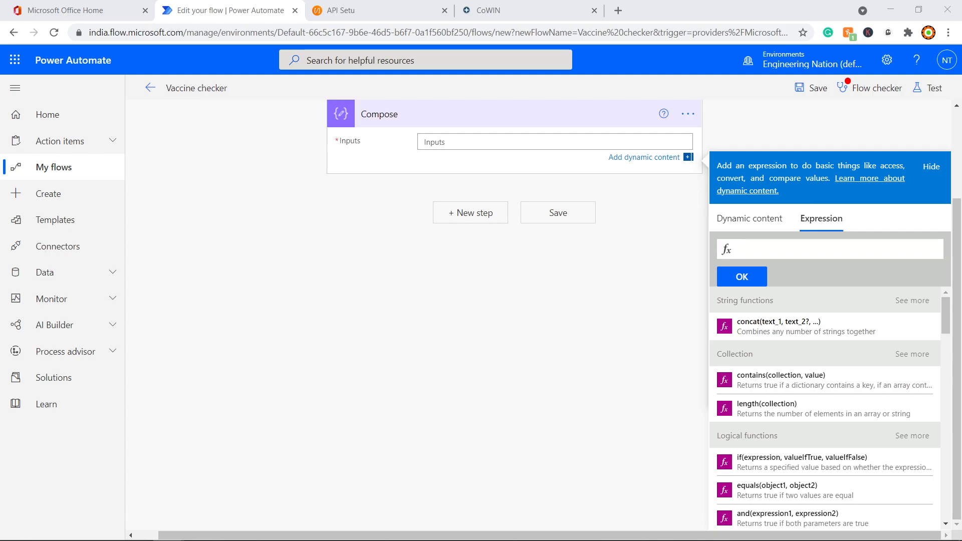
Step: Enter formatDateTime(body('Current_time'),'dd-MM-yyyy') as the Compose input expression
{"action": "left_click", "coordinate": [763, 254]}
{"action": "type", "text": "formatDateTime"}
{"action": "key", "text": "Return"}
{"action": "type", "text": "("}
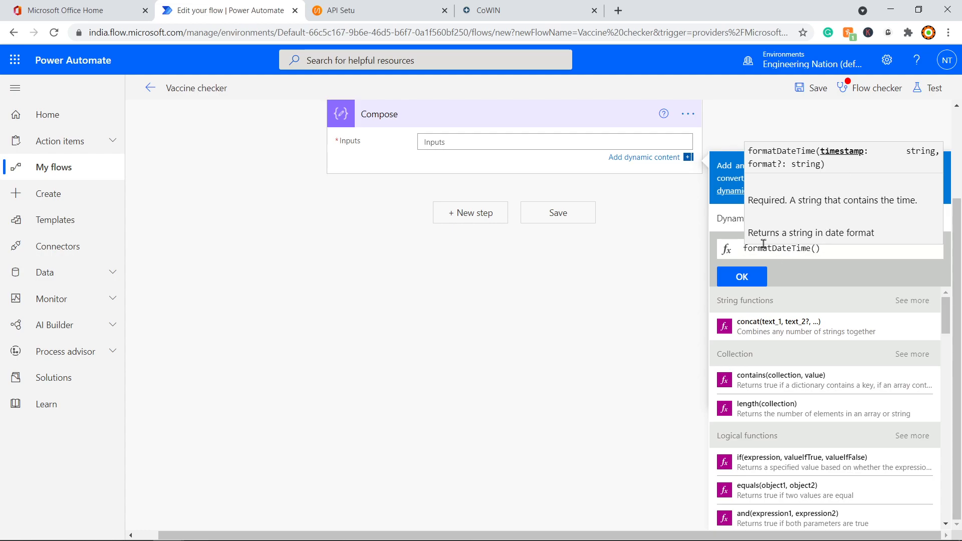
{"action": "left_click", "coordinate": [730, 219]}
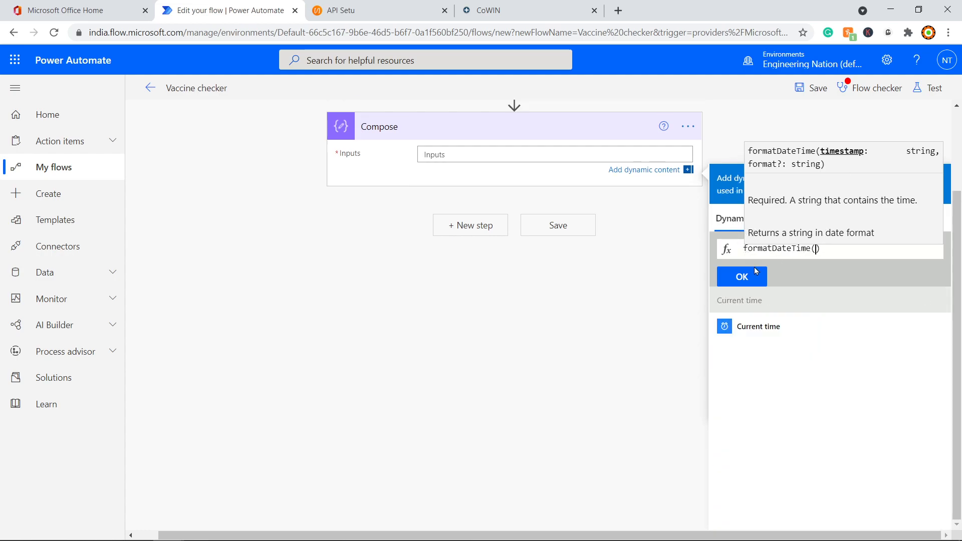
{"action": "left_click", "coordinate": [766, 329]}
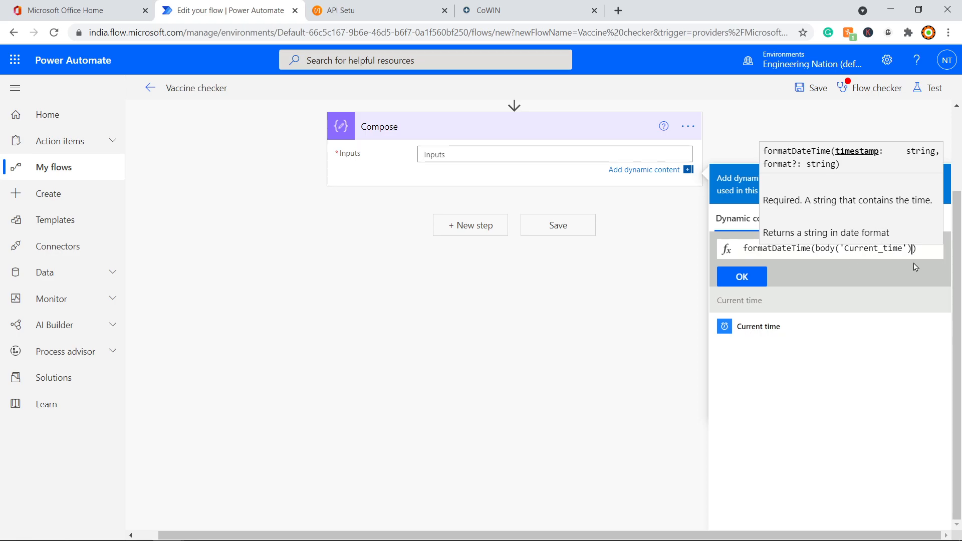
{"action": "type", "text": ","}
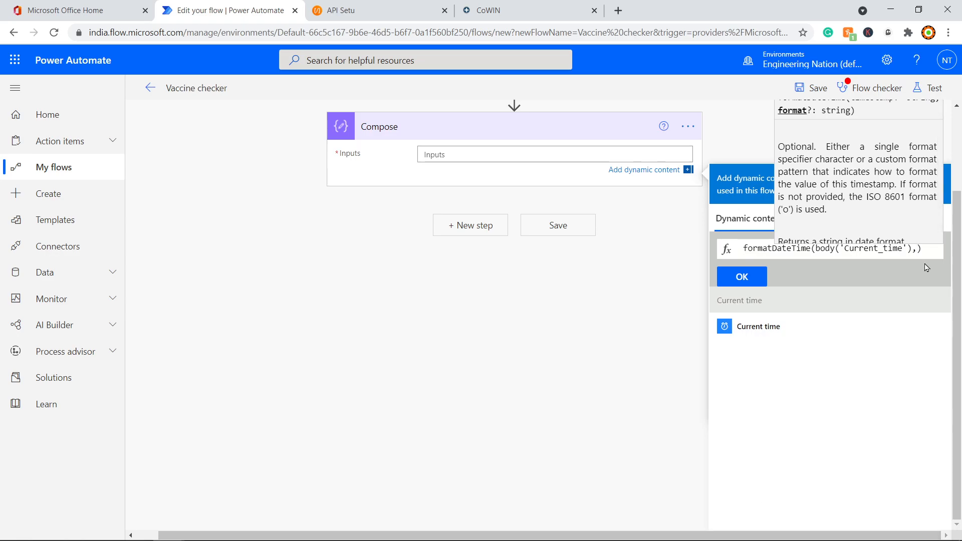
{"action": "type", "text": "'dd"}
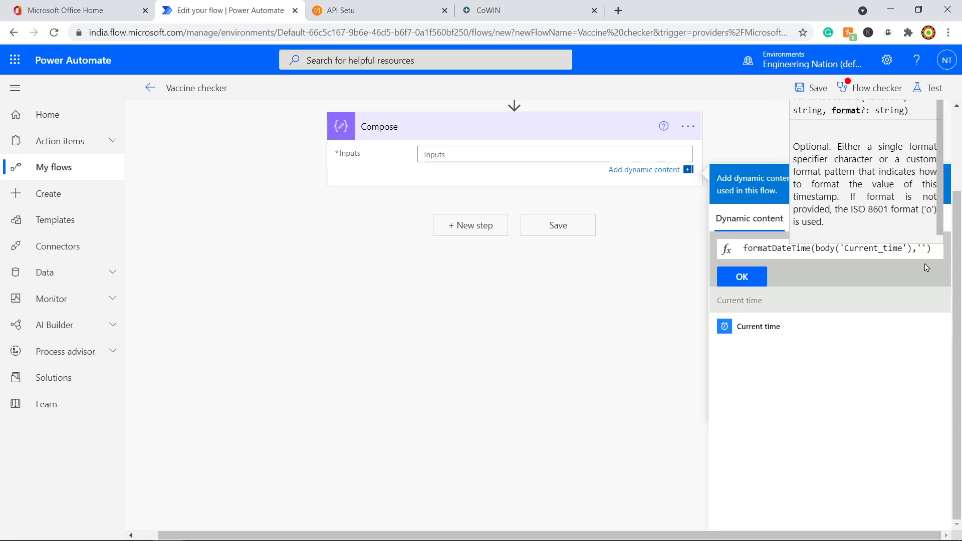
{"action": "type", "text": "-MM"}
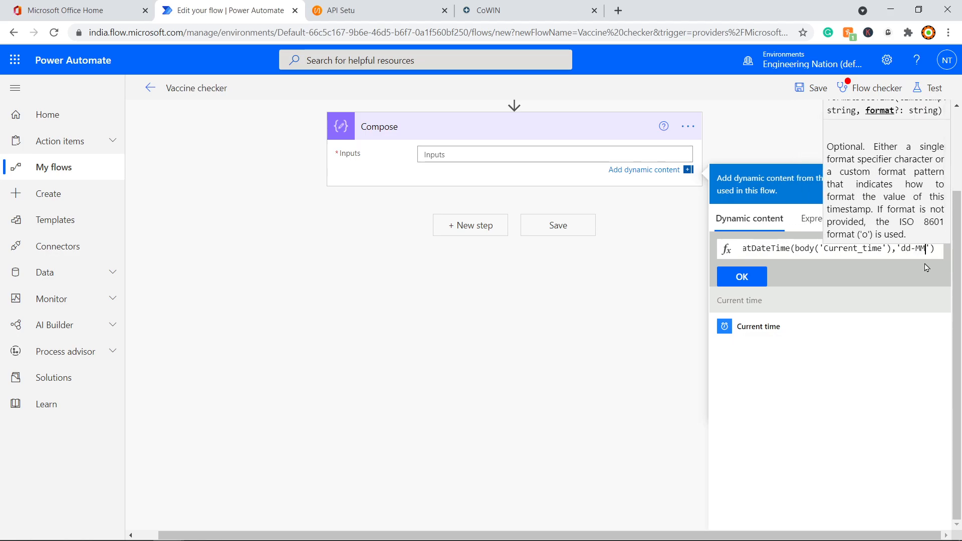
{"action": "type", "text": "-yyy"}
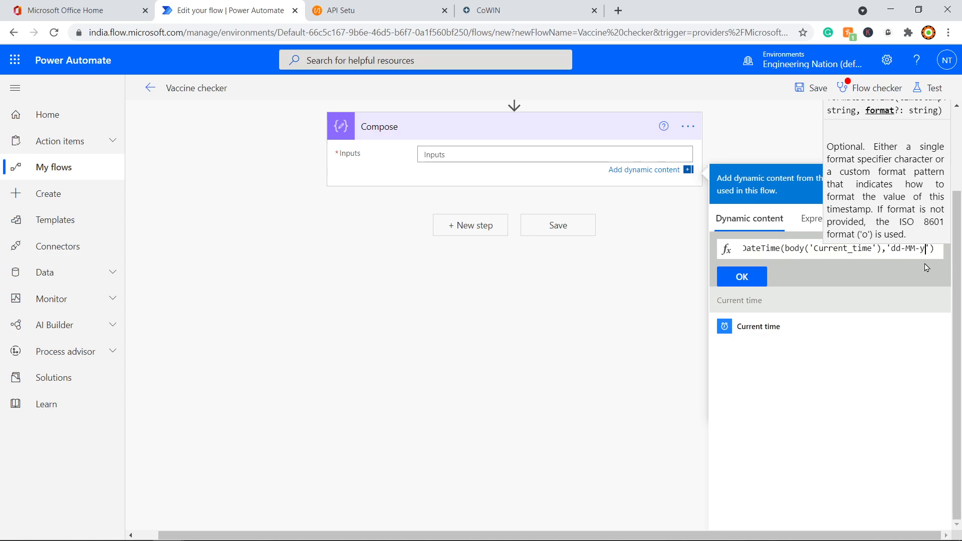
{"action": "type", "text": "y"}
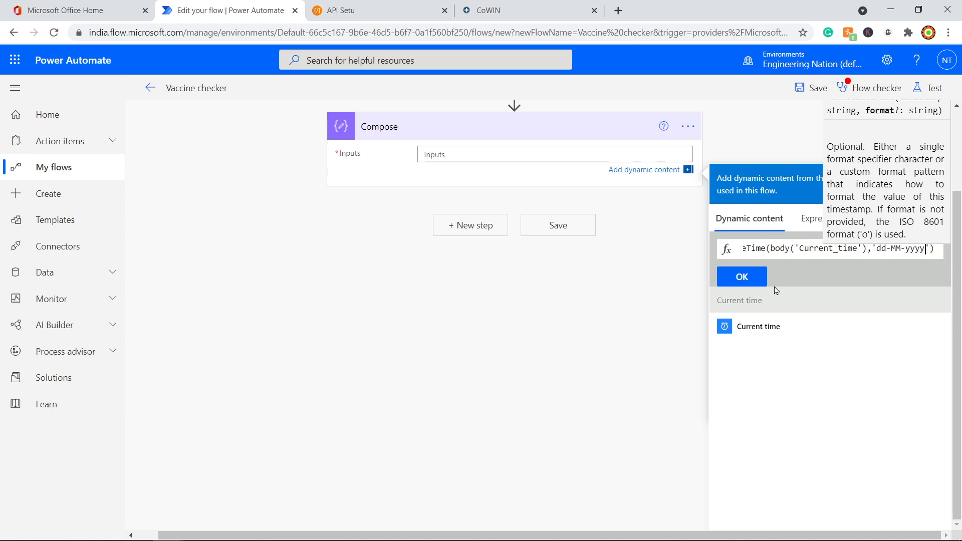
{"action": "left_click", "coordinate": [743, 283]}
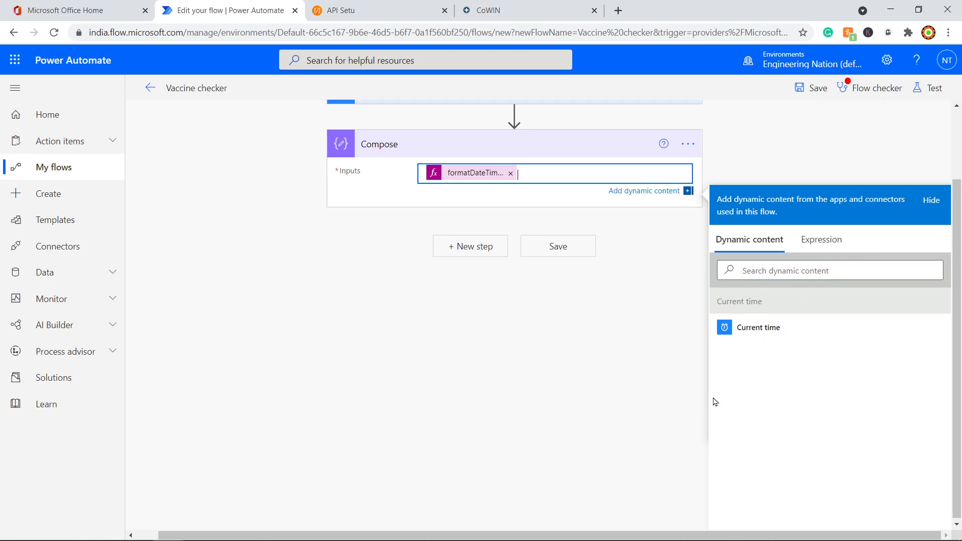
{"action": "left_click", "coordinate": [556, 331]}
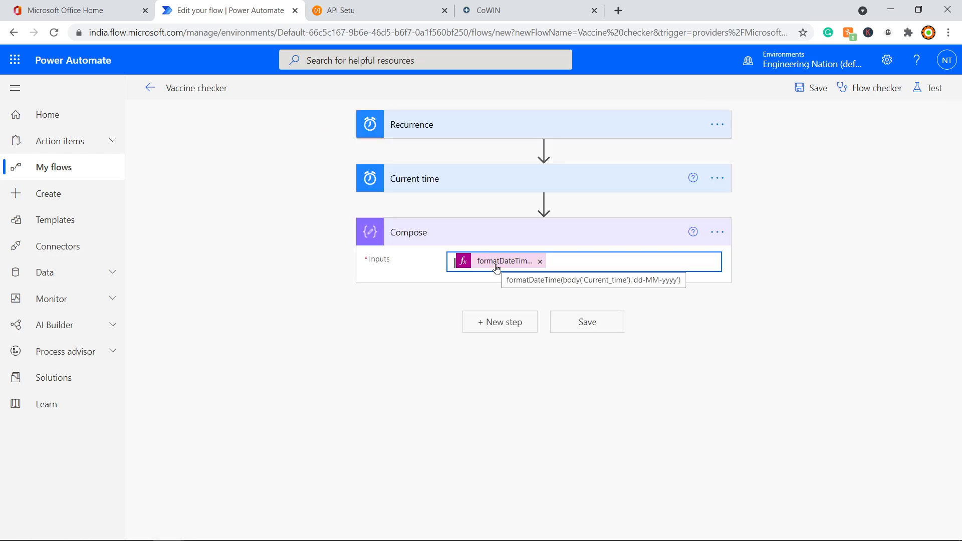
Step: Save the flow and run a manual test
{"action": "left_click", "coordinate": [507, 10]}
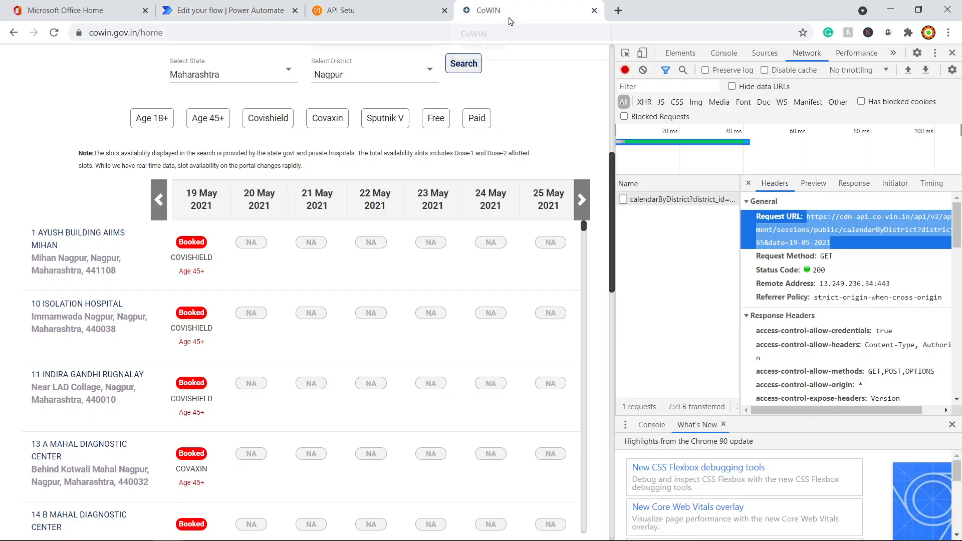
{"action": "left_click", "coordinate": [230, 10]}
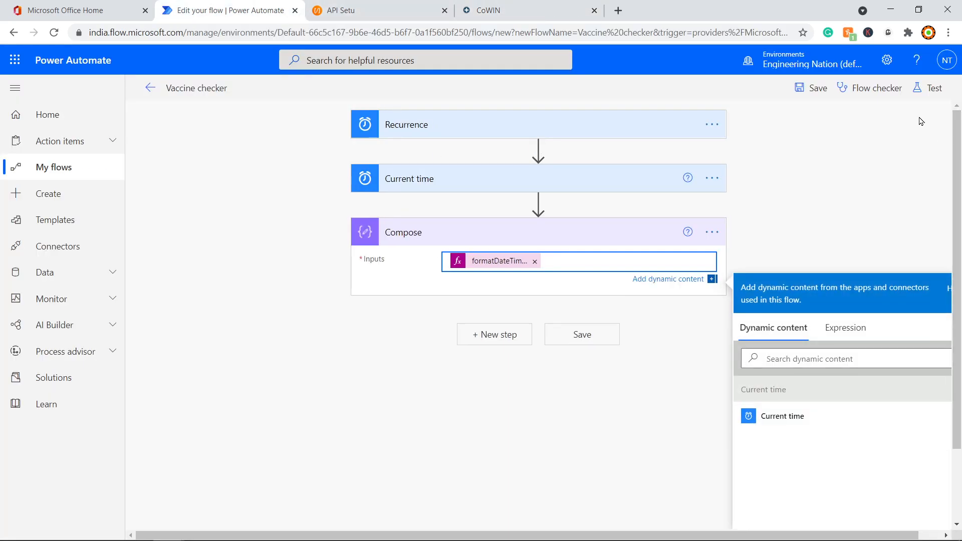
{"action": "left_click", "coordinate": [932, 88]}
{"action": "left_click", "coordinate": [796, 143]}
{"action": "left_click", "coordinate": [791, 118]}
{"action": "left_click", "coordinate": [795, 518]}
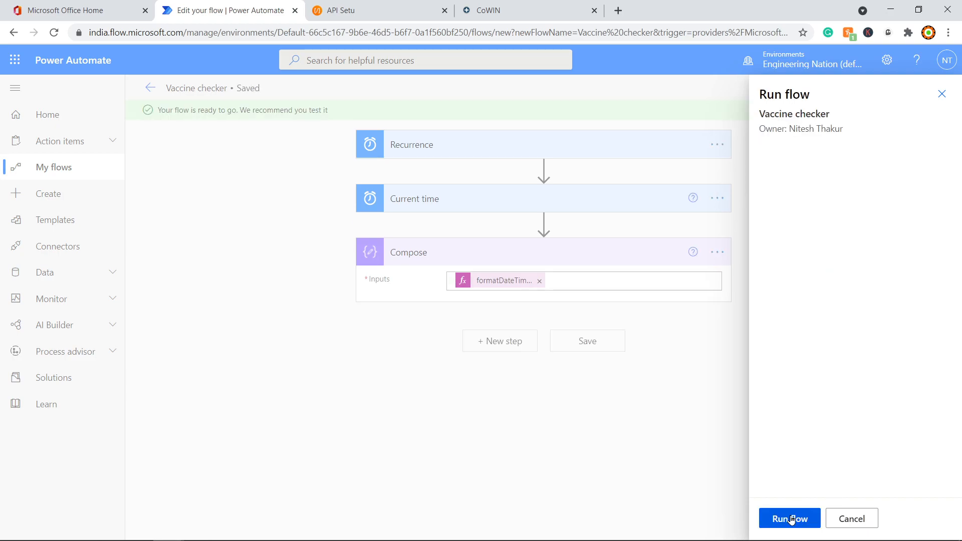
{"action": "left_click", "coordinate": [790, 519]}
{"action": "left_click", "coordinate": [783, 519]}
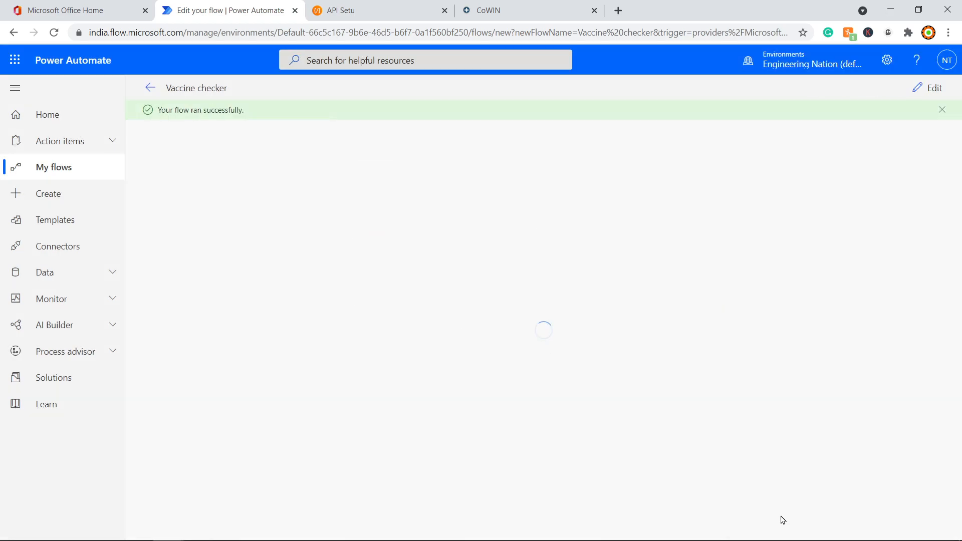
Step: Confirm in the run view that Compose outputs the date 19-05-2021
{"action": "left_click", "coordinate": [449, 153]}
{"action": "left_click", "coordinate": [463, 152]}
{"action": "left_click", "coordinate": [465, 258]}
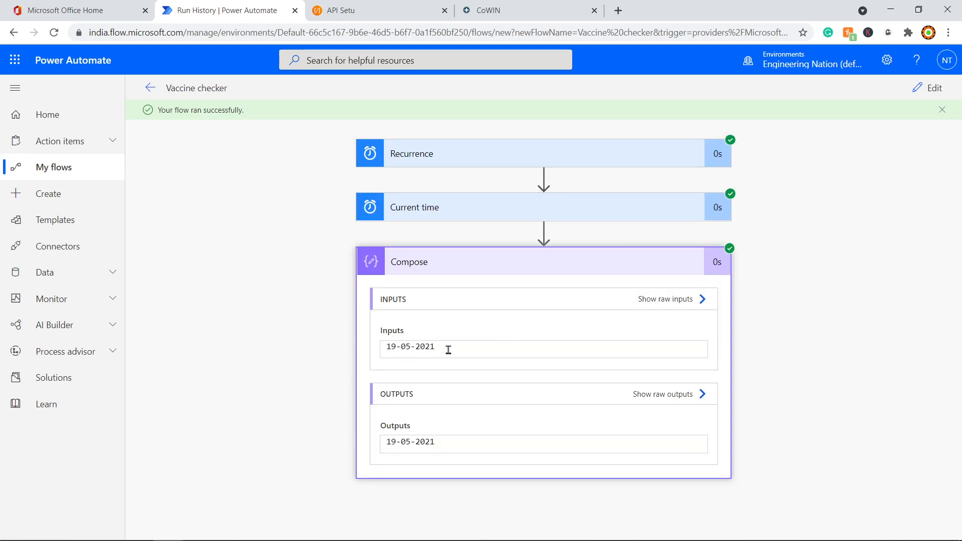
{"action": "left_click_drag", "start_coordinate": [447, 348], "coordinate": [387, 347]}
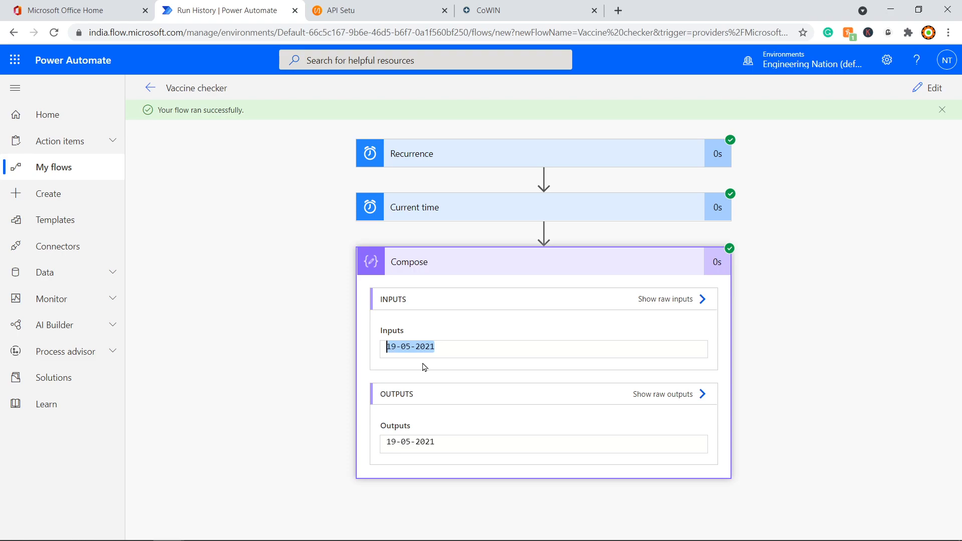
Step: Add an HTTP action after Compose with method GET
{"action": "left_click", "coordinate": [929, 90]}
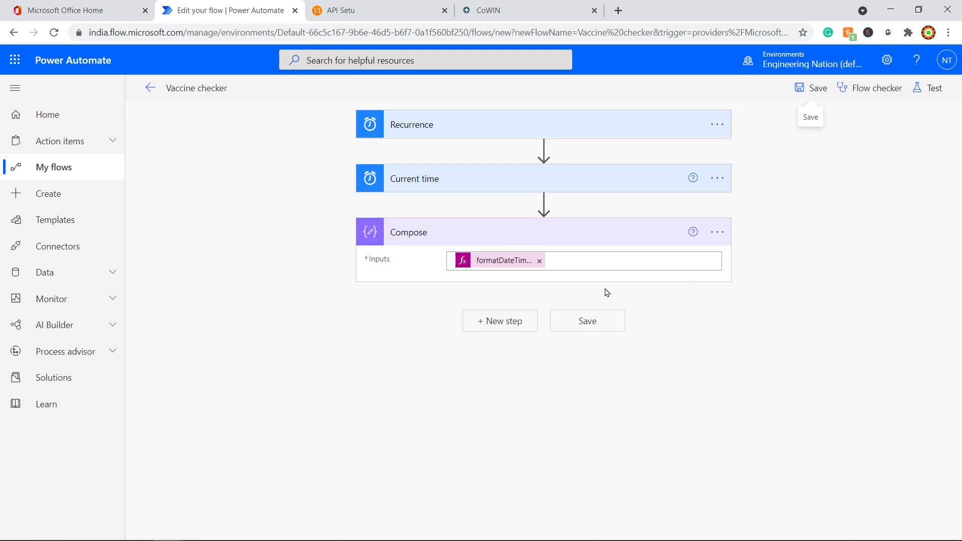
{"action": "left_click", "coordinate": [490, 322]}
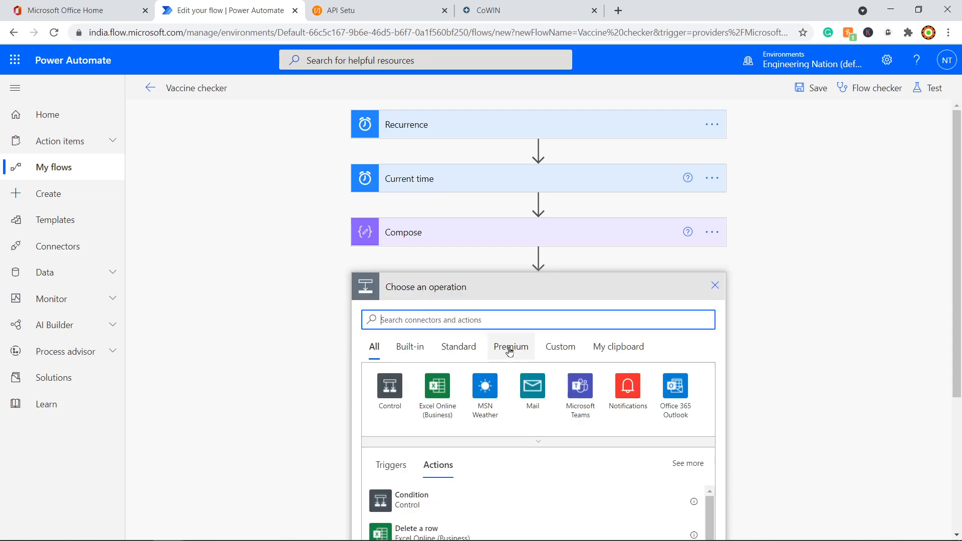
{"action": "type", "text": "http"}
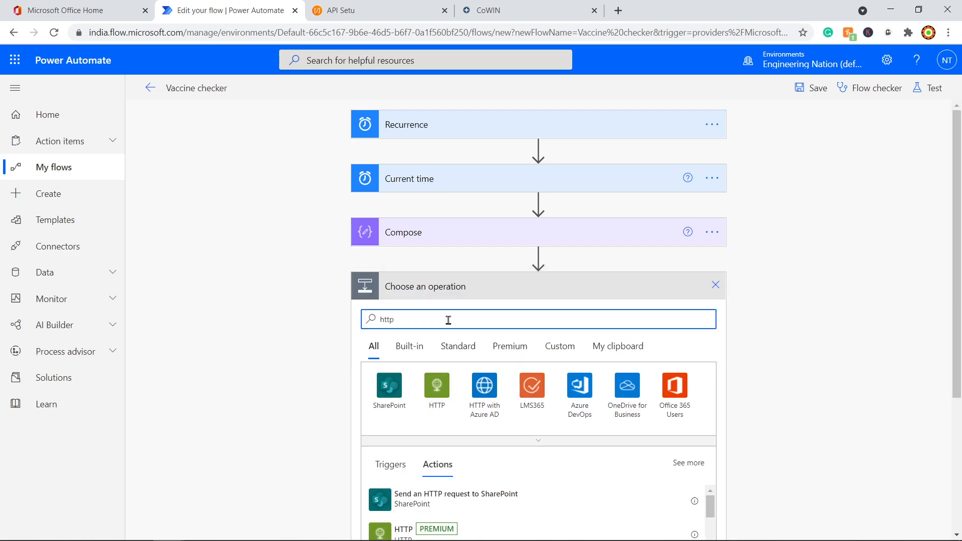
{"action": "scroll", "coordinate": [448, 320], "scroll_direction": "down", "scroll_amount": 4}
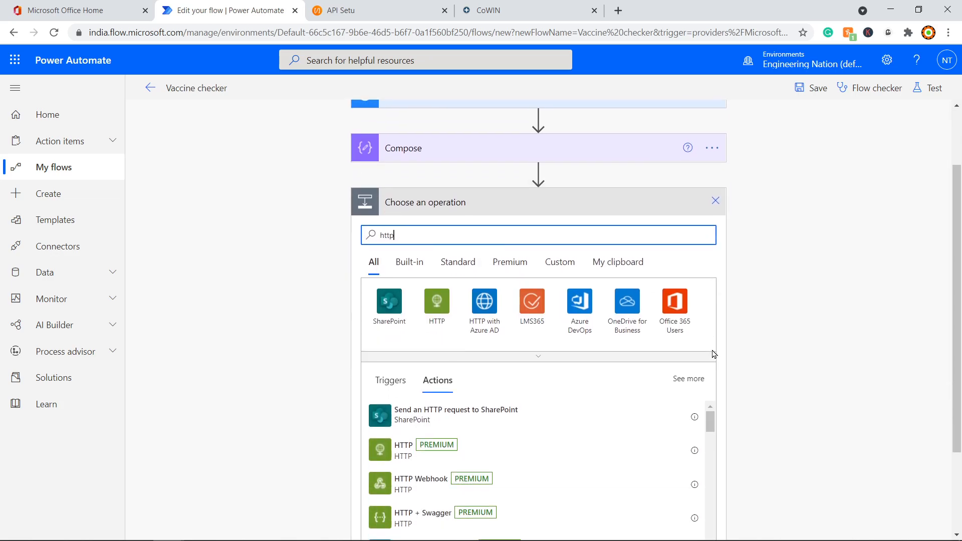
{"action": "left_click", "coordinate": [409, 349]}
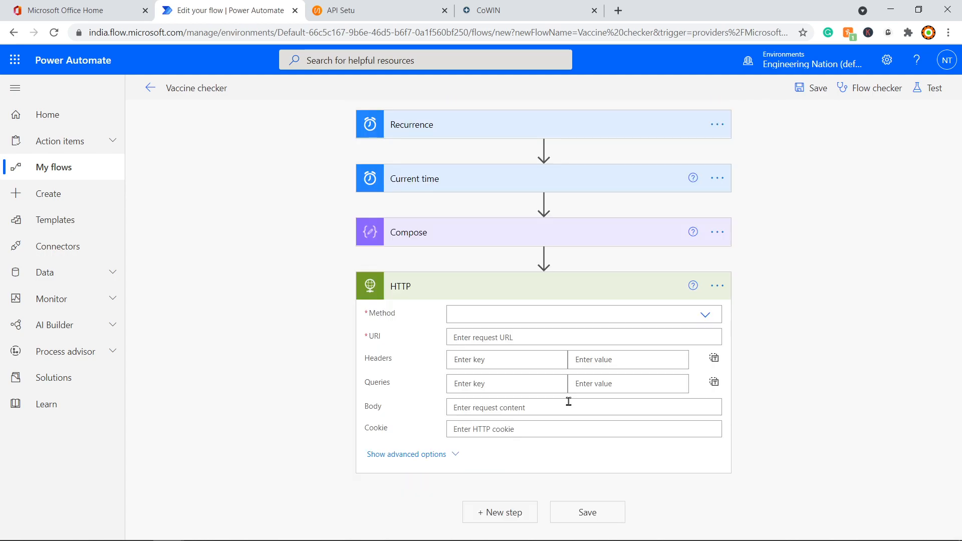
{"action": "left_click", "coordinate": [540, 314]}
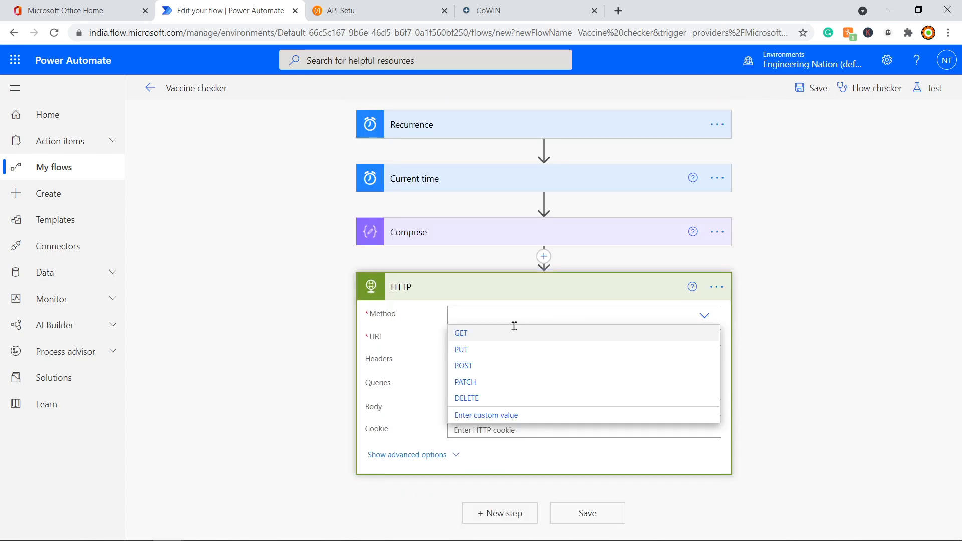
{"action": "left_click", "coordinate": [462, 334]}
Step: Set the URI to Postman's calendarByDistrict URL for district_id 365 with the Compose Outputs date
{"action": "left_click", "coordinate": [470, 339]}
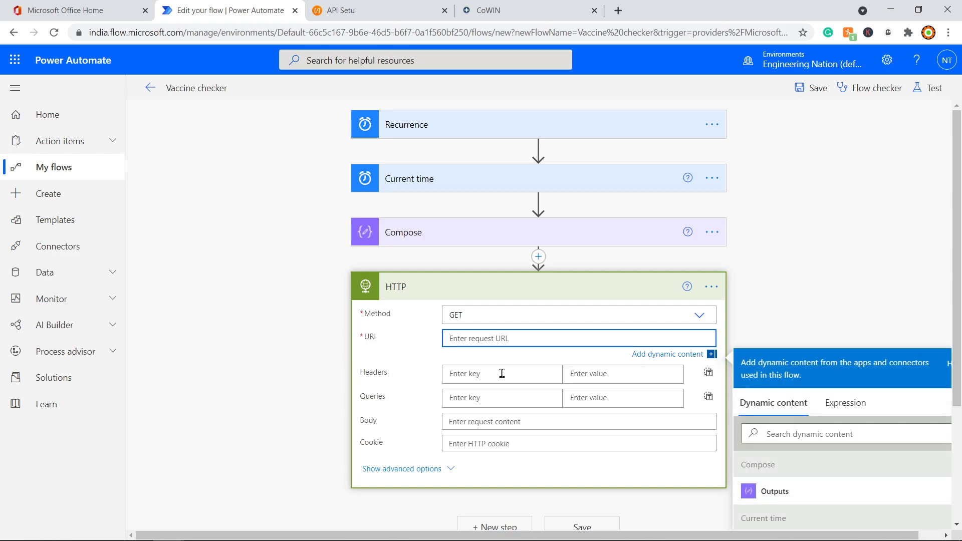
{"action": "key", "text": "alt+Tab"}
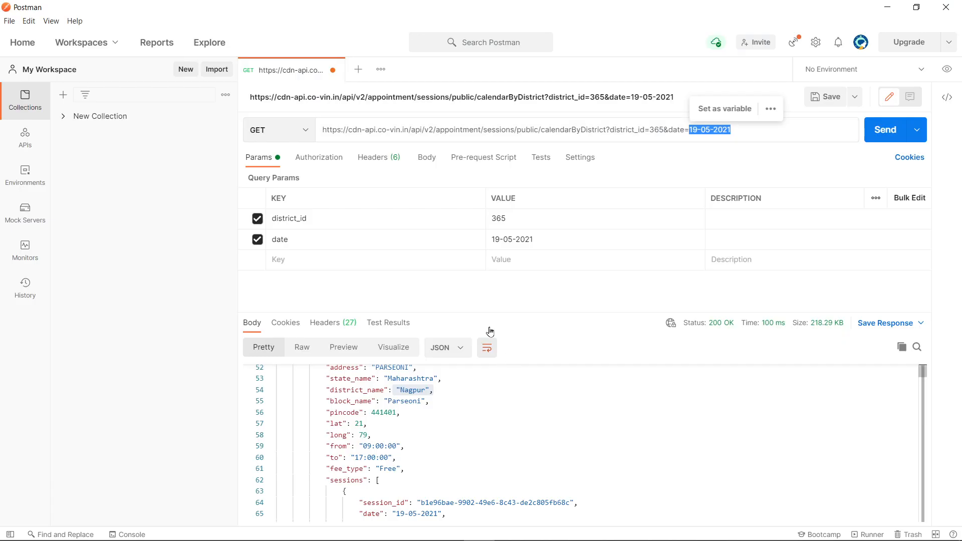
{"action": "left_click", "coordinate": [399, 128]}
{"action": "key", "text": "ctrl+a"}
{"action": "key", "text": "ctrl+c"}
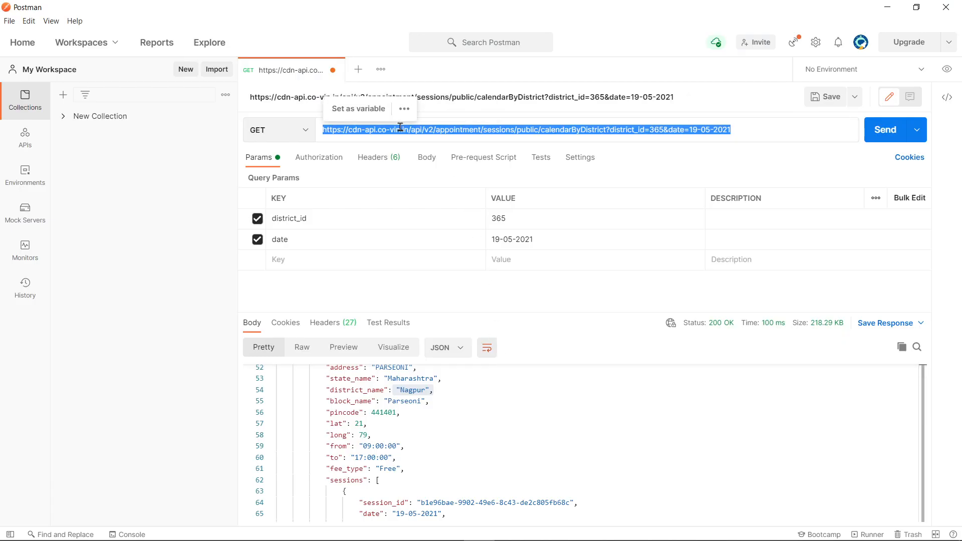
{"action": "key", "text": "alt+Tab"}
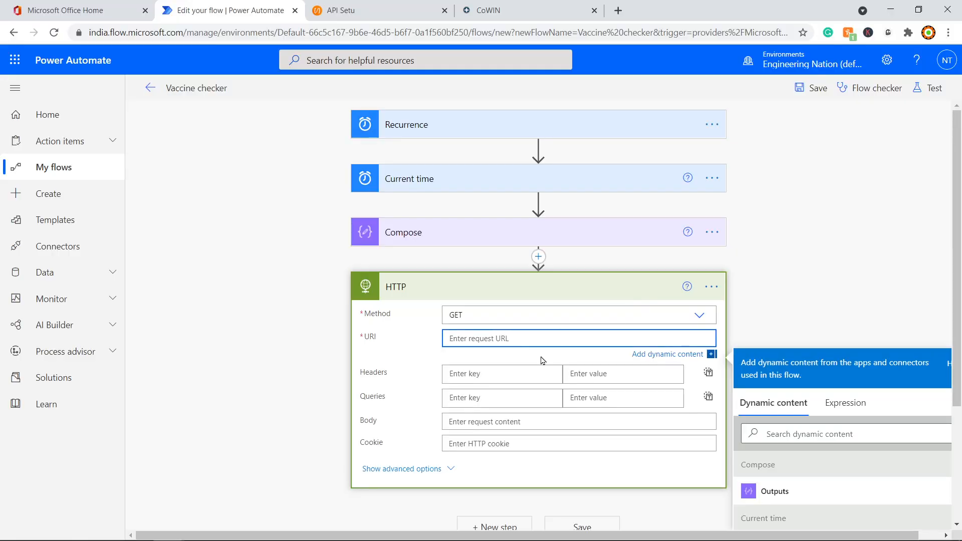
{"action": "key", "text": "ctrl+v"}
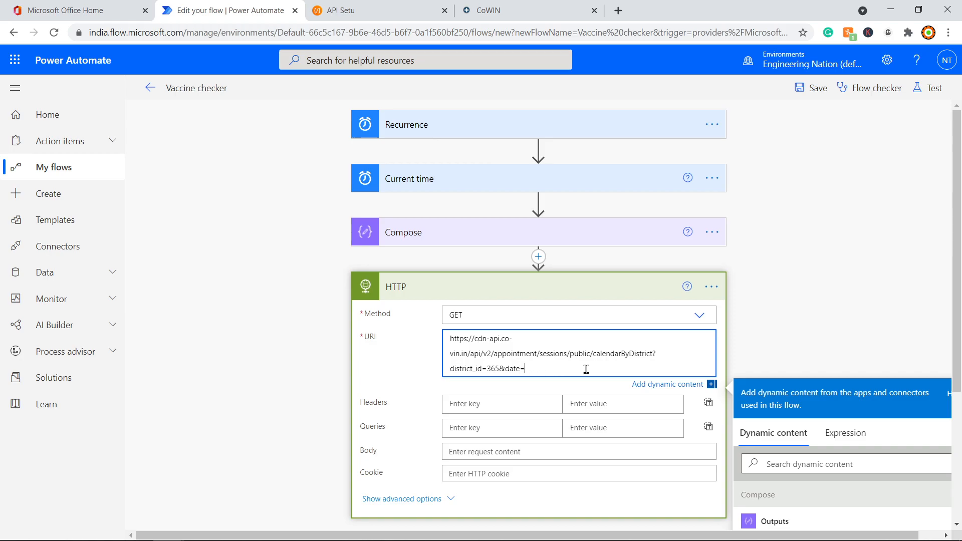
{"action": "scroll", "coordinate": [804, 502], "scroll_direction": "down", "scroll_amount": 1}
{"action": "left_click", "coordinate": [779, 460]}
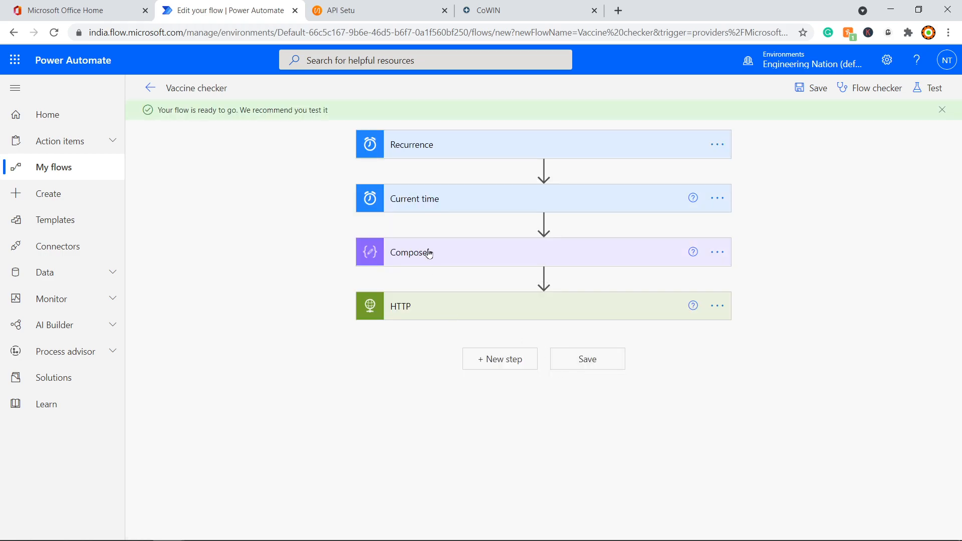
{"action": "left_click", "coordinate": [445, 313]}
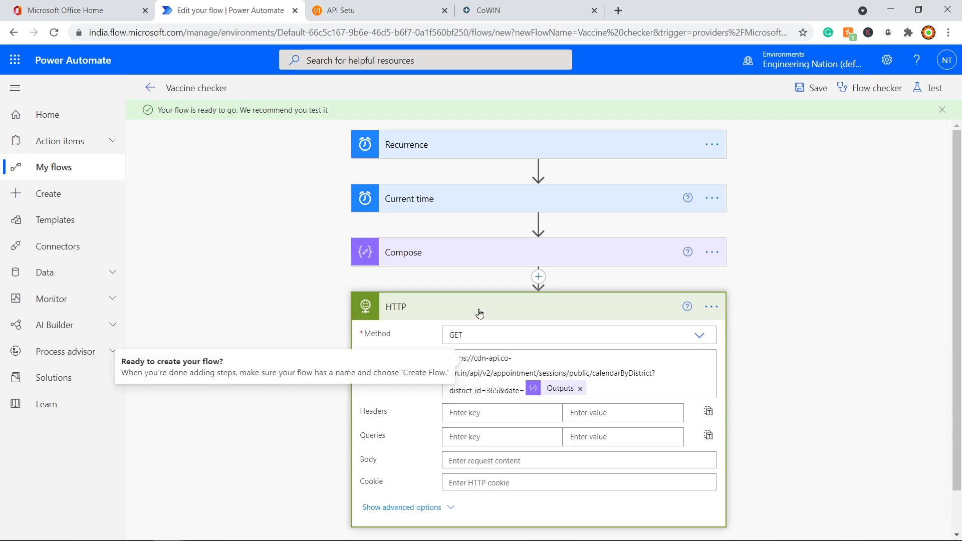
{"action": "scroll", "coordinate": [479, 313], "scroll_direction": "down", "scroll_amount": 1}
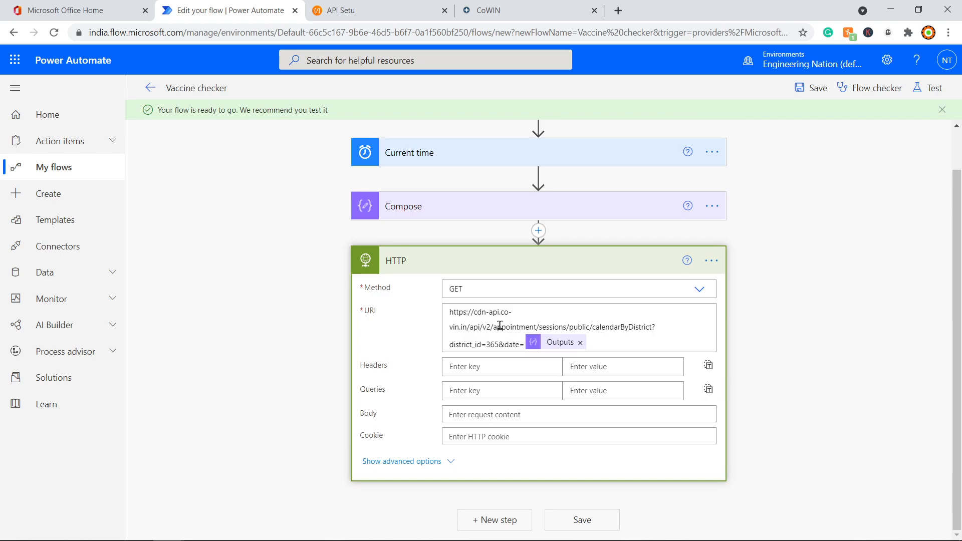
{"action": "left_click", "coordinate": [511, 521]}
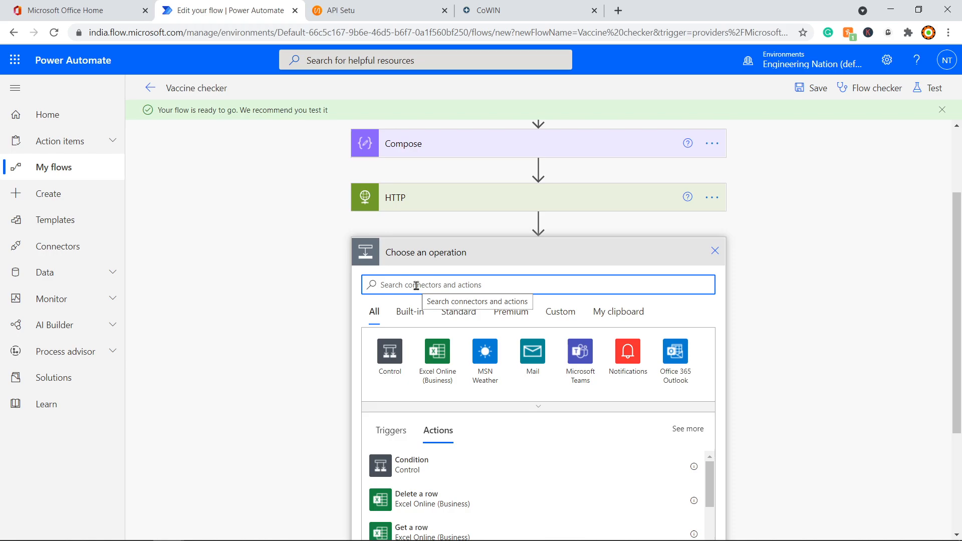
Step: Add a Parse JSON action whose Content is the HTTP Body
{"action": "type", "text": "parse jas"}
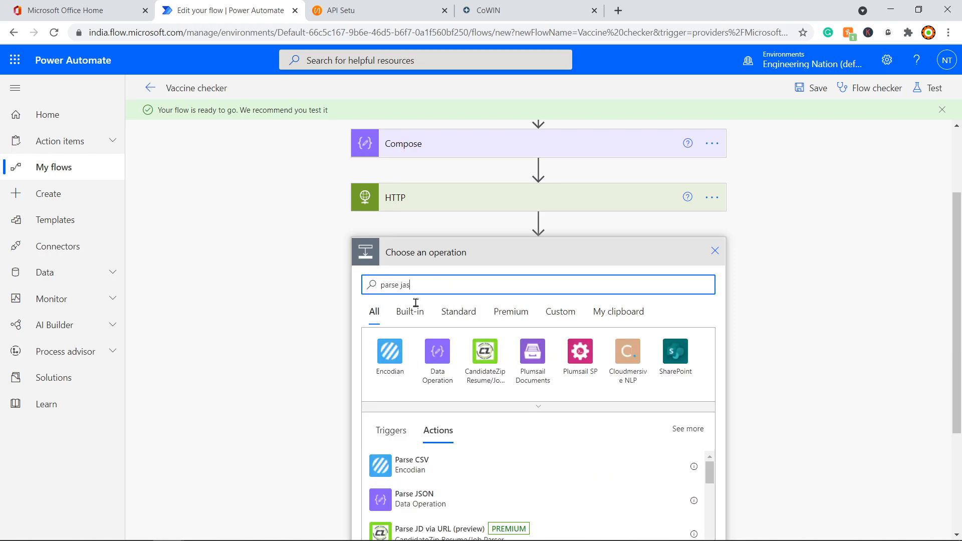
{"action": "left_click", "coordinate": [448, 506]}
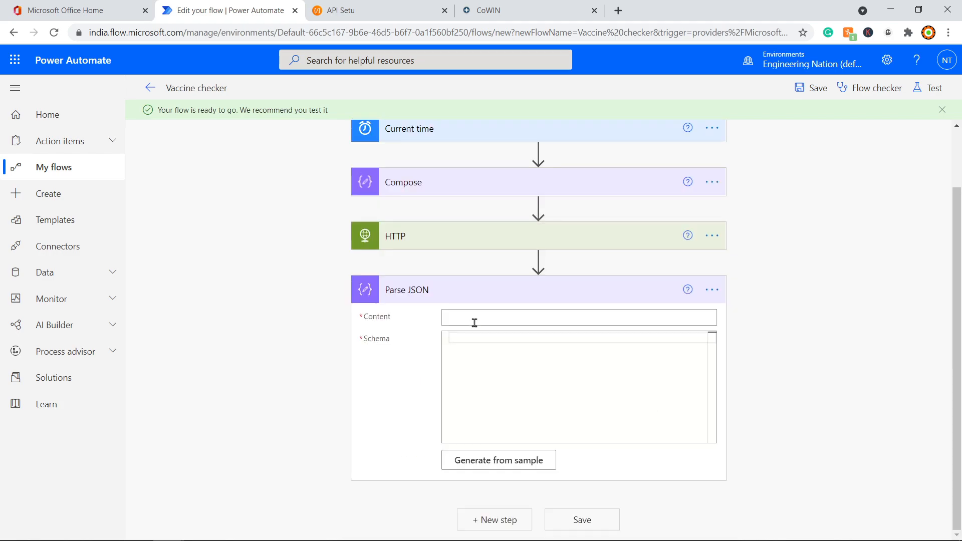
{"action": "left_click", "coordinate": [475, 321]}
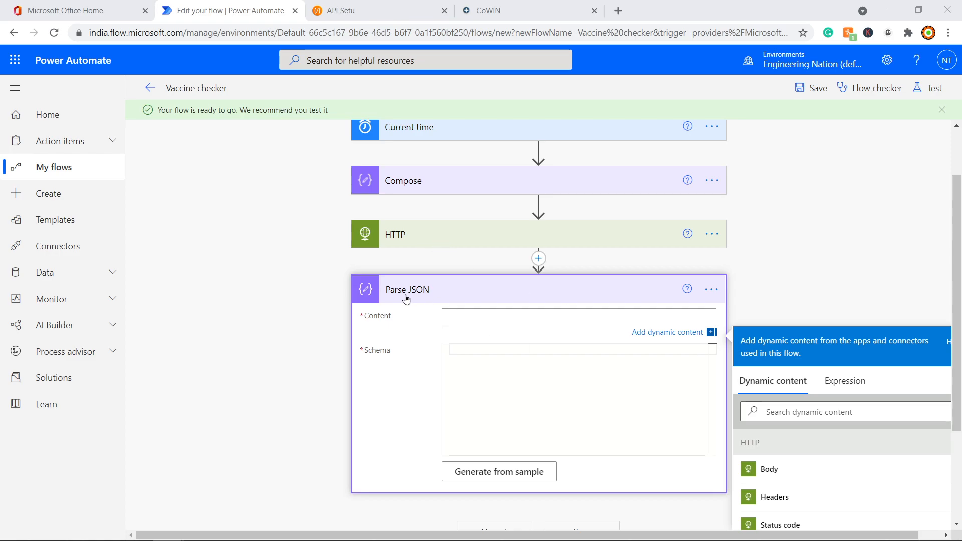
{"action": "left_click", "coordinate": [772, 467]}
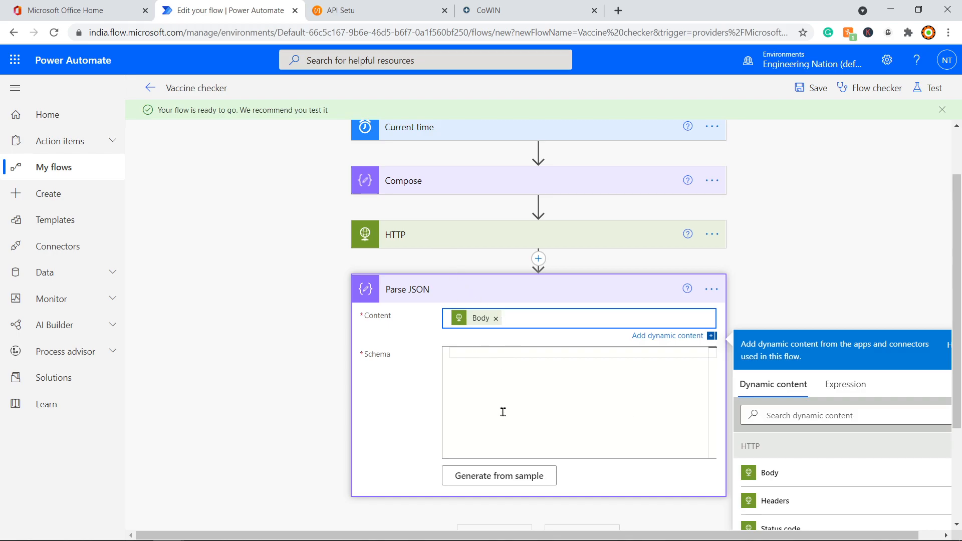
Step: Generate the Parse JSON schema from the Nagpur response copied from Postman
{"action": "left_click", "coordinate": [516, 476]}
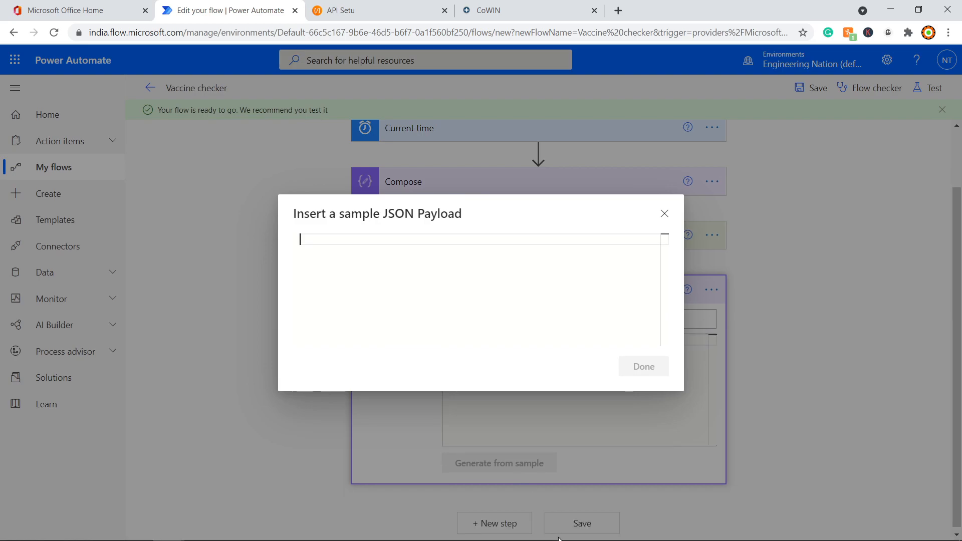
{"action": "key", "text": "alt+Tab"}
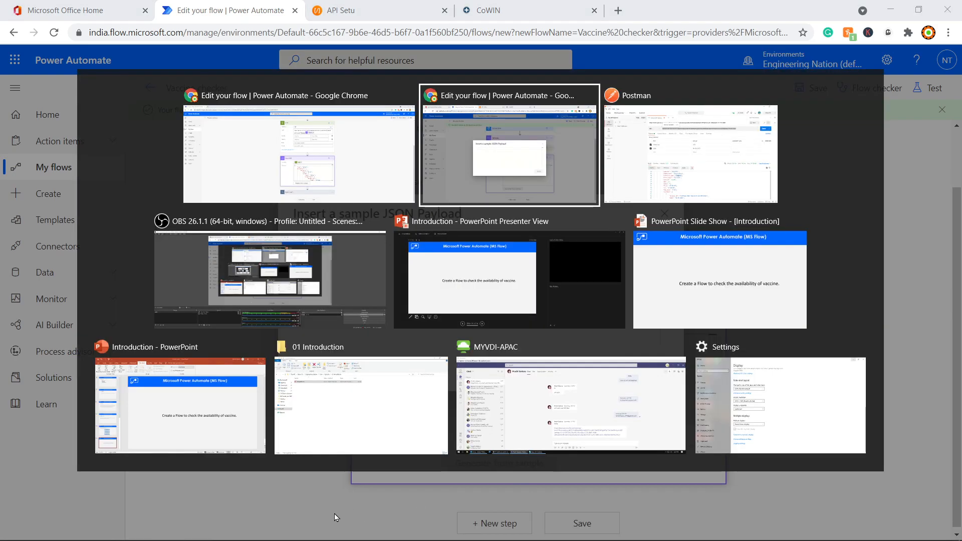
{"action": "scroll", "coordinate": [570, 382], "scroll_direction": "down", "scroll_amount": 3}
{"action": "scroll", "coordinate": [681, 406], "scroll_direction": "up", "scroll_amount": 4}
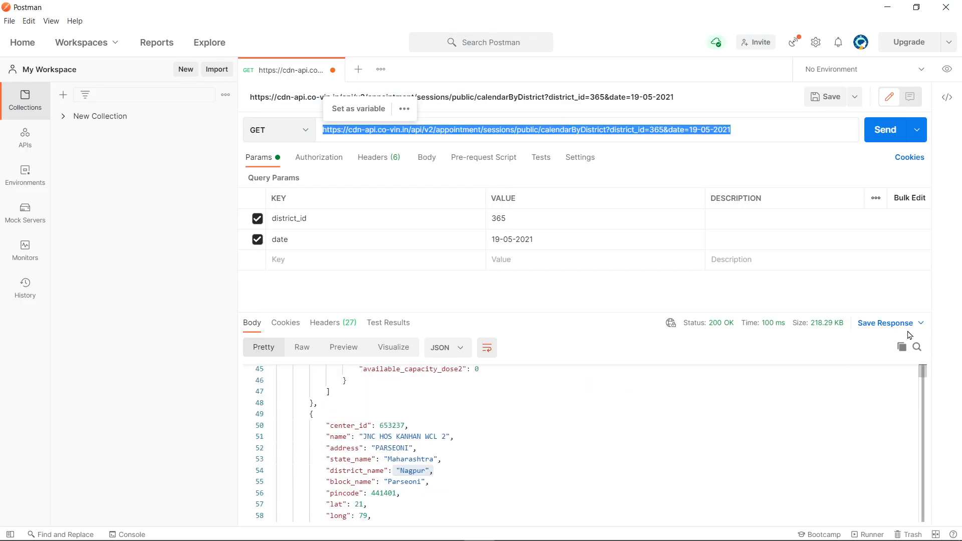
{"action": "left_click", "coordinate": [901, 347]}
{"action": "key", "text": "alt+Tab"}
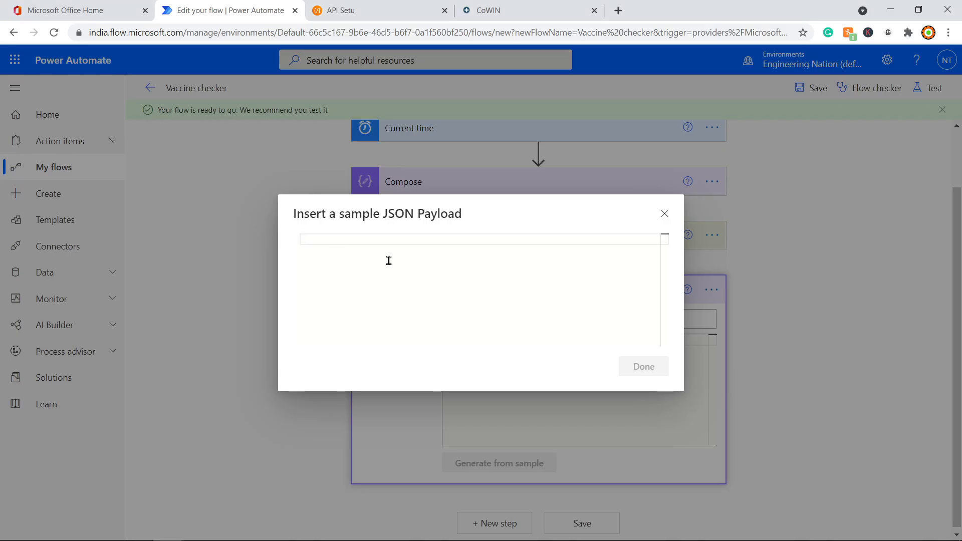
{"action": "left_click", "coordinate": [388, 260]}
{"action": "key", "text": "ctrl+v"}
{"action": "left_click", "coordinate": [643, 366]}
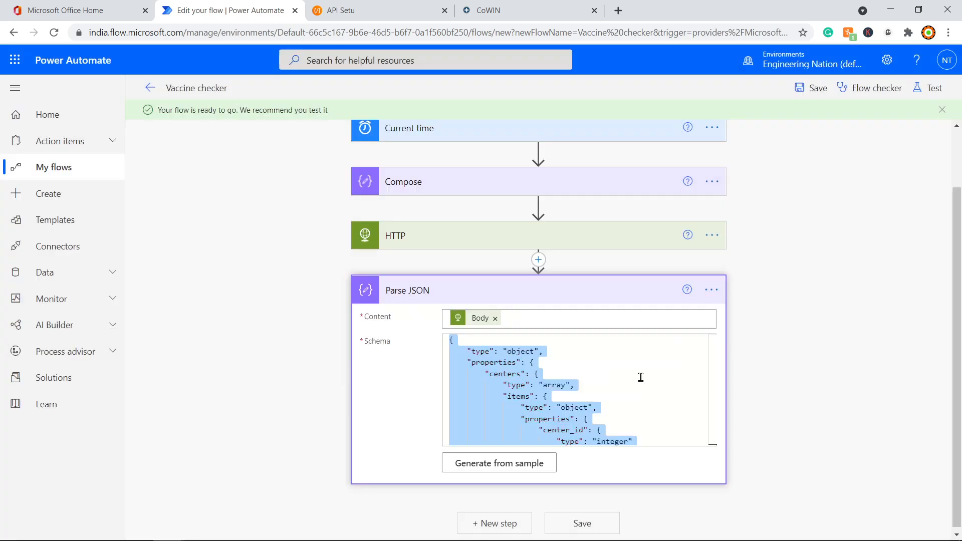
Step: Review the generated centers and sessions schema and collapse the Parse JSON card
{"action": "scroll", "coordinate": [610, 380], "scroll_direction": "down", "scroll_amount": 15}
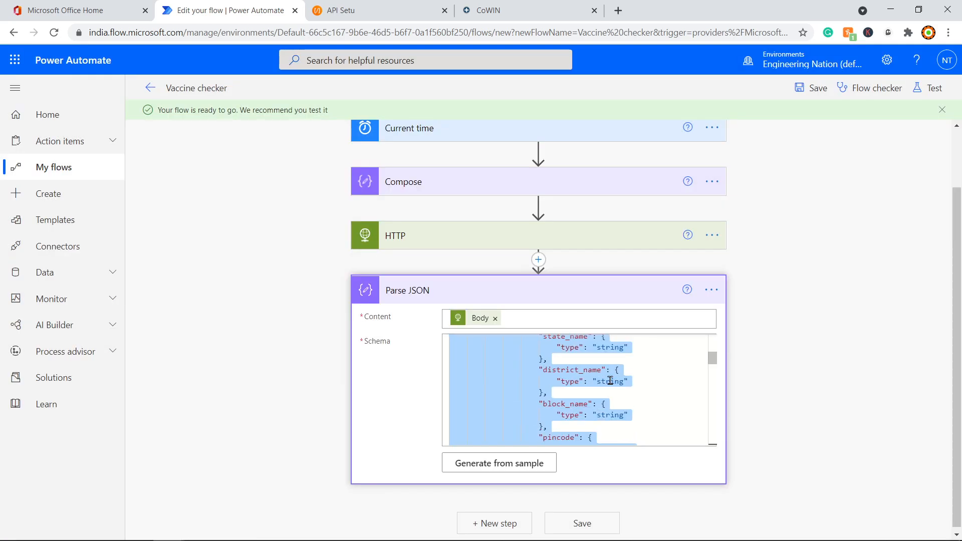
{"action": "scroll", "coordinate": [611, 380], "scroll_direction": "down", "scroll_amount": 5}
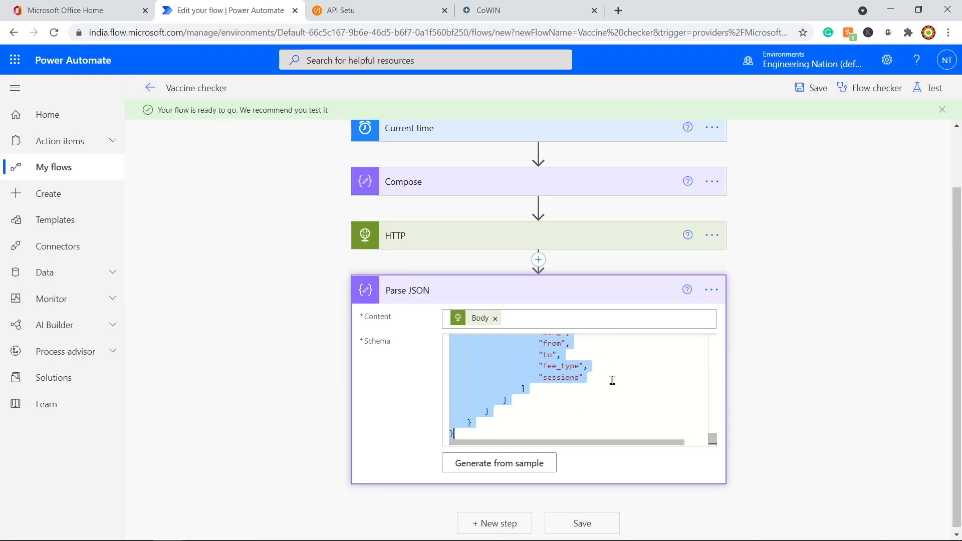
{"action": "left_click", "coordinate": [611, 381]}
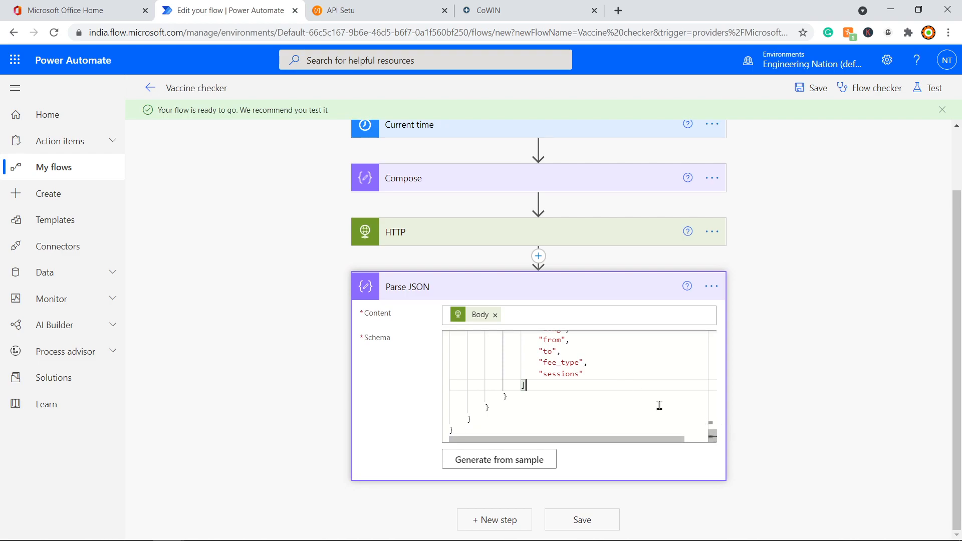
{"action": "scroll", "coordinate": [616, 399], "scroll_direction": "up", "scroll_amount": 6}
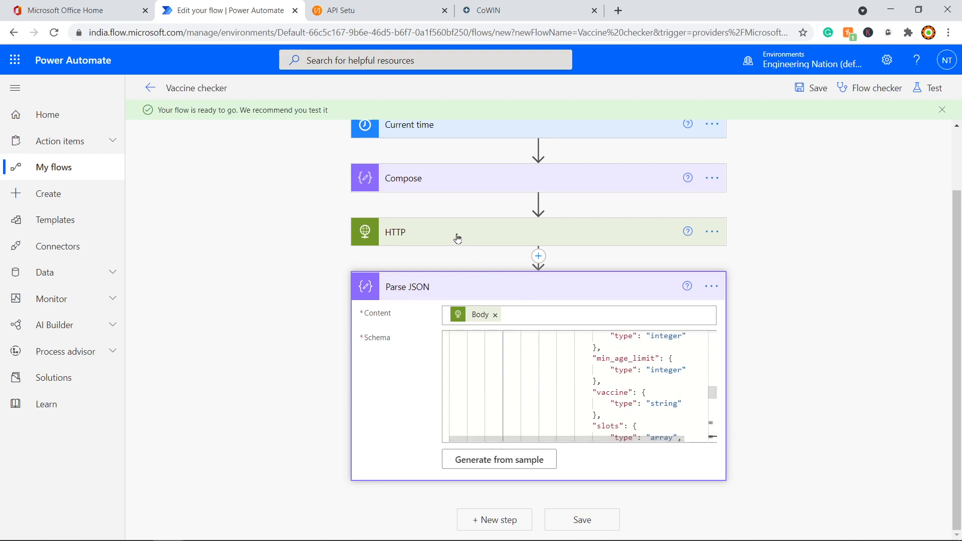
{"action": "scroll", "coordinate": [569, 373], "scroll_direction": "up", "scroll_amount": 10}
{"action": "scroll", "coordinate": [569, 373], "scroll_direction": "up", "scroll_amount": 3}
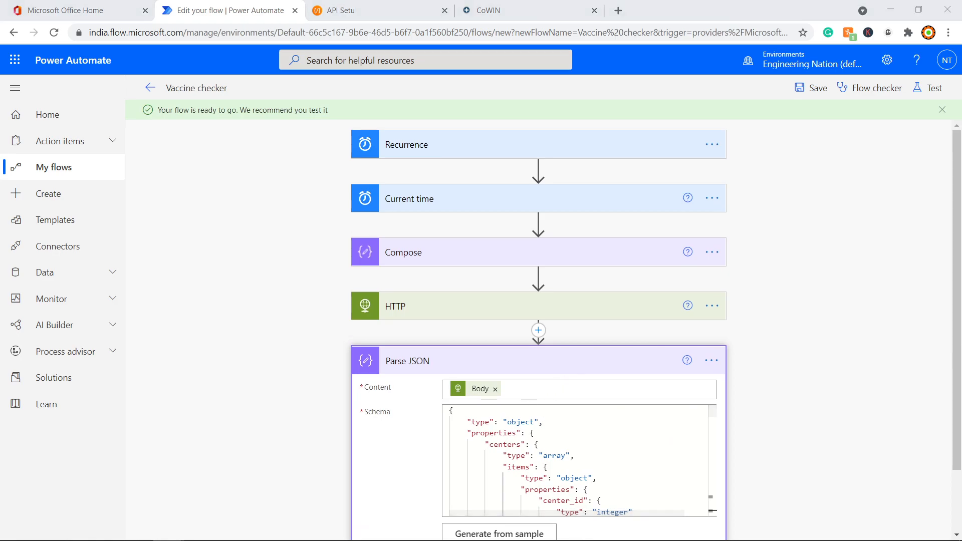
{"action": "scroll", "coordinate": [576, 461], "scroll_direction": "down", "scroll_amount": 5}
{"action": "left_click", "coordinate": [563, 303]}
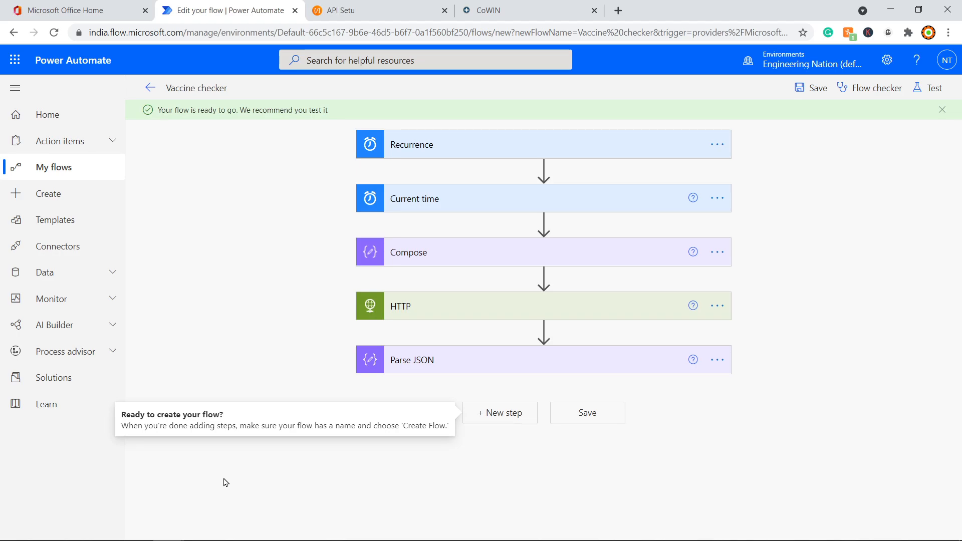
{"action": "key", "text": "super"}
Step: Launch Paint and draw a rectangle labelled 'cowin' near the upper right
{"action": "type", "text": "pai"}
{"action": "key", "text": "Return"}
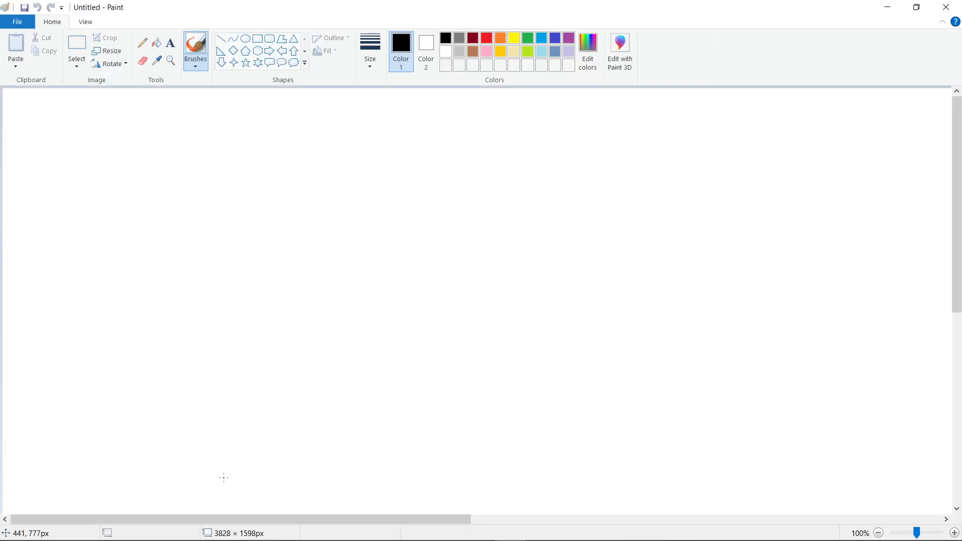
{"action": "left_click", "coordinate": [258, 43]}
{"action": "left_click_drag", "start_coordinate": [614, 136], "coordinate": [769, 212]}
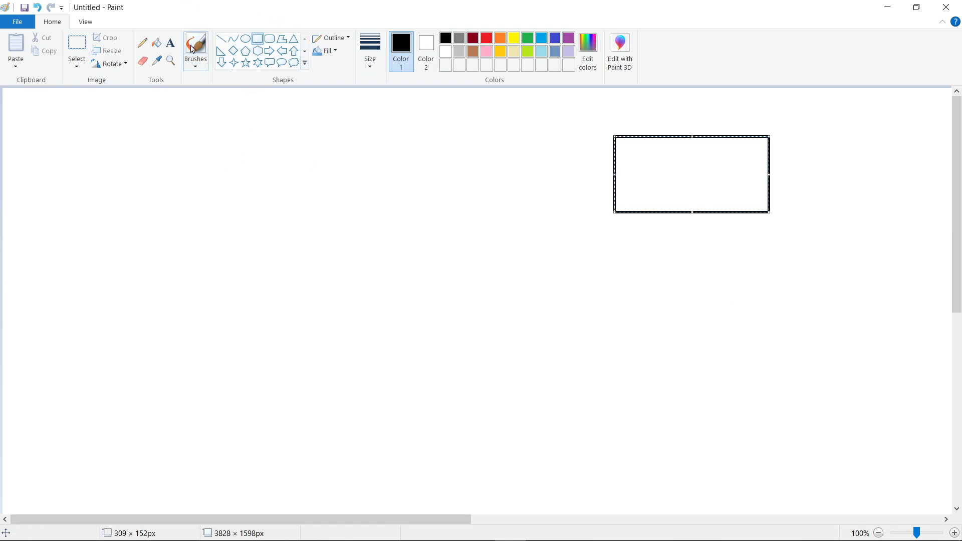
{"action": "left_click", "coordinate": [171, 43]}
{"action": "left_click", "coordinate": [629, 146]}
{"action": "type", "text": "cowinu"}
{"action": "key", "text": "BackSpace"}
{"action": "key", "text": "BackSpace"}
{"action": "type", "text": "n"}
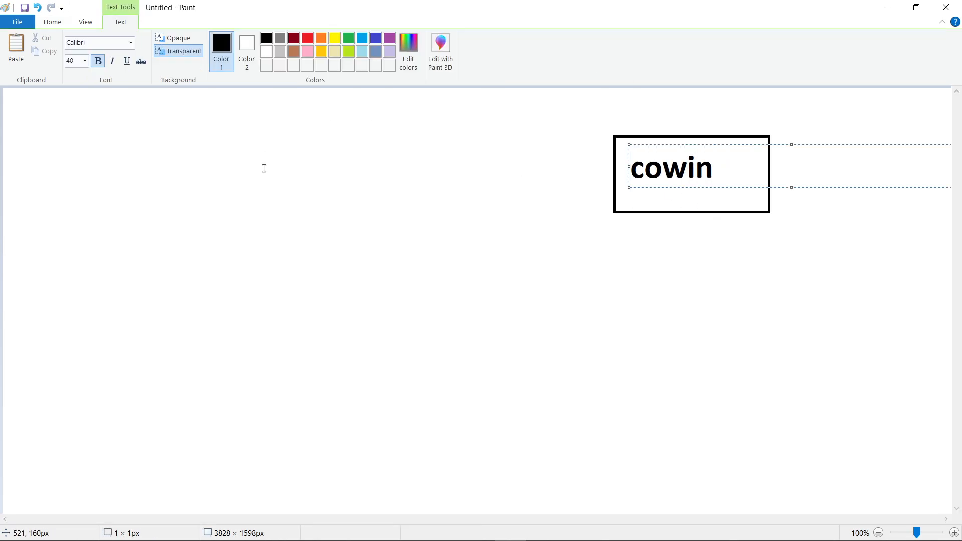
Step: Draw a rounded rectangle labelled 'PA' at the lower left of the canvas
{"action": "left_click", "coordinate": [60, 23]}
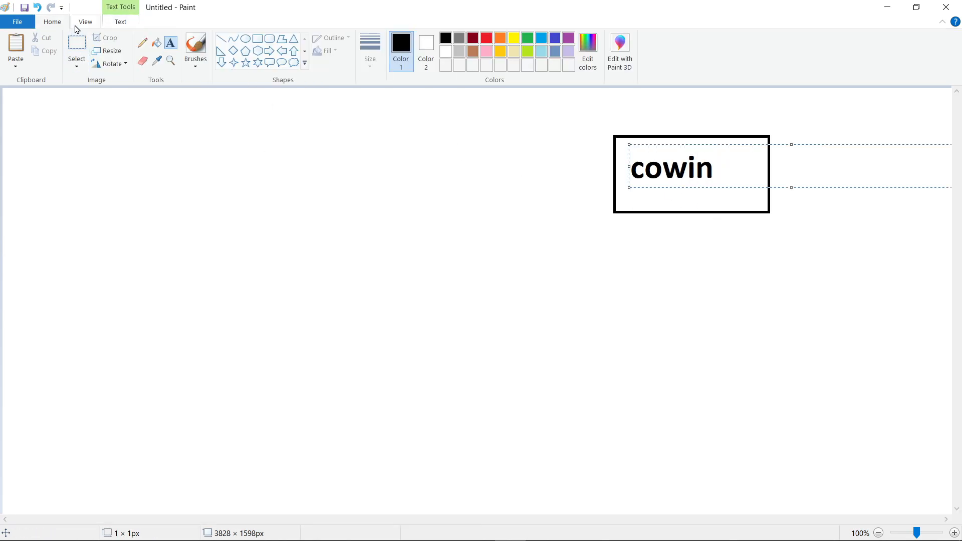
{"action": "left_click", "coordinate": [258, 39]}
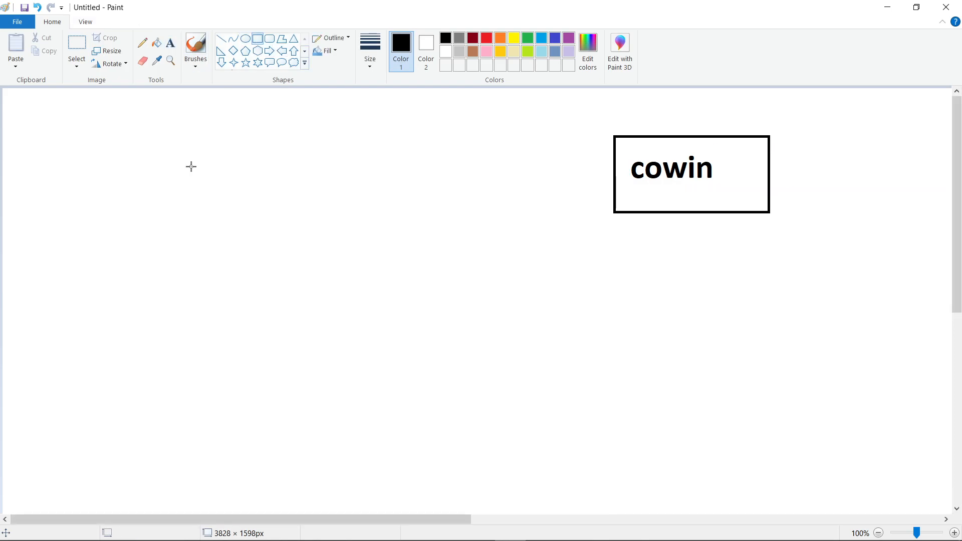
{"action": "left_click", "coordinate": [270, 41]}
{"action": "left_click_drag", "start_coordinate": [105, 344], "coordinate": [110, 352]}
{"action": "left_click_drag", "start_coordinate": [110, 352], "coordinate": [298, 447]}
{"action": "left_click", "coordinate": [130, 388]}
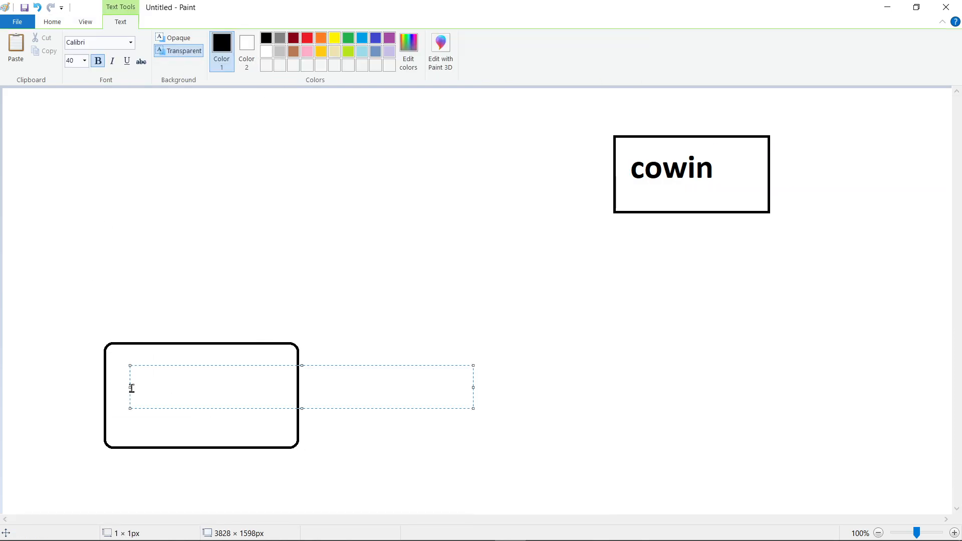
{"action": "type", "text": "PA"}
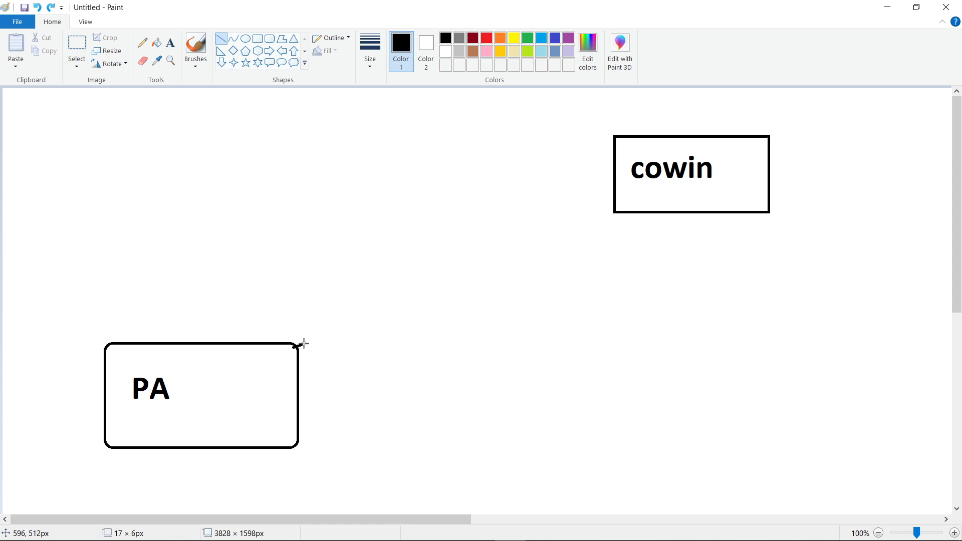
Step: Connect the PA and cowin boxes with two lines
{"action": "mouse_move", "coordinate": [295, 346]}
{"action": "left_mouse_down"}
{"action": "mouse_move", "coordinate": [423, 262]}
{"action": "mouse_move", "coordinate": [610, 170]}
{"action": "left_mouse_up"}
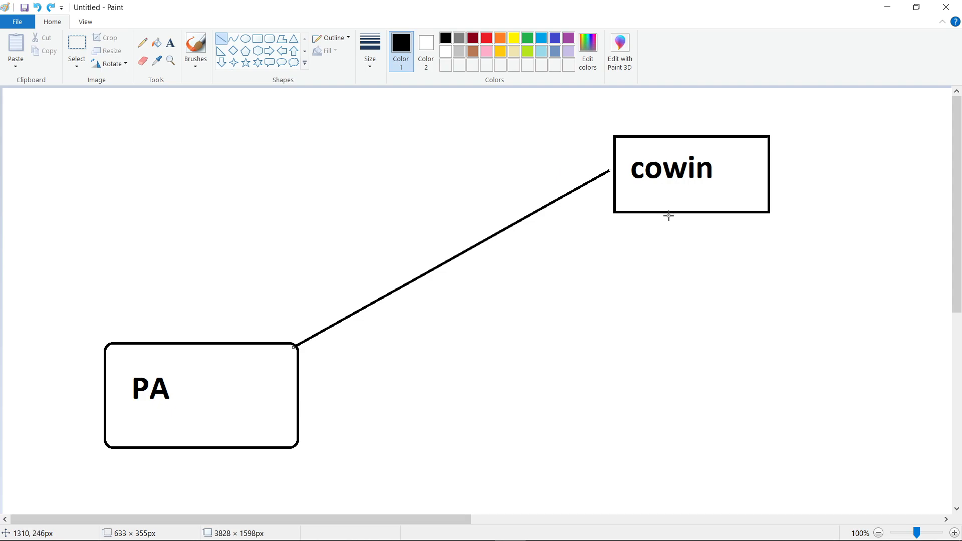
{"action": "left_click", "coordinate": [692, 213]}
{"action": "left_click_drag", "start_coordinate": [691, 213], "coordinate": [303, 412]}
Step: Glance at the Postman response, come back to the diagram, then minimize Paint
{"action": "key", "text": "alt+Tab"}
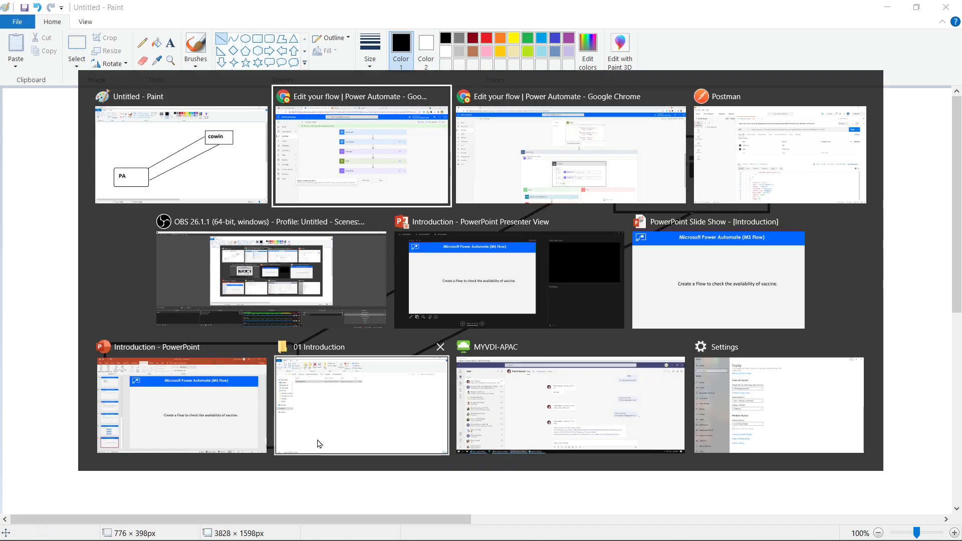
{"action": "key", "text": "Tab"}
{"action": "key", "text": "Tab"}
{"action": "scroll", "coordinate": [469, 446], "scroll_direction": "down", "scroll_amount": 6}
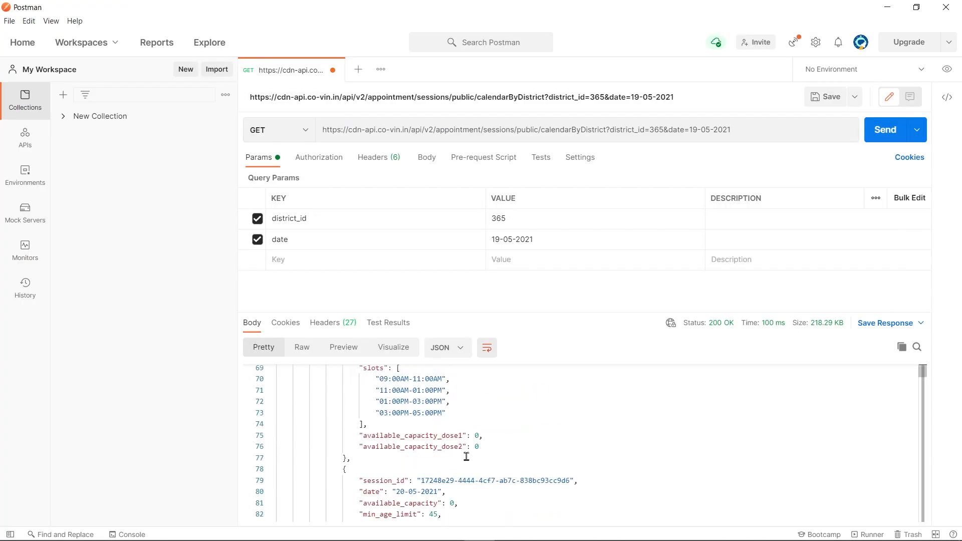
{"action": "scroll", "coordinate": [465, 465], "scroll_direction": "down", "scroll_amount": 5}
{"action": "key", "text": "alt+Tab"}
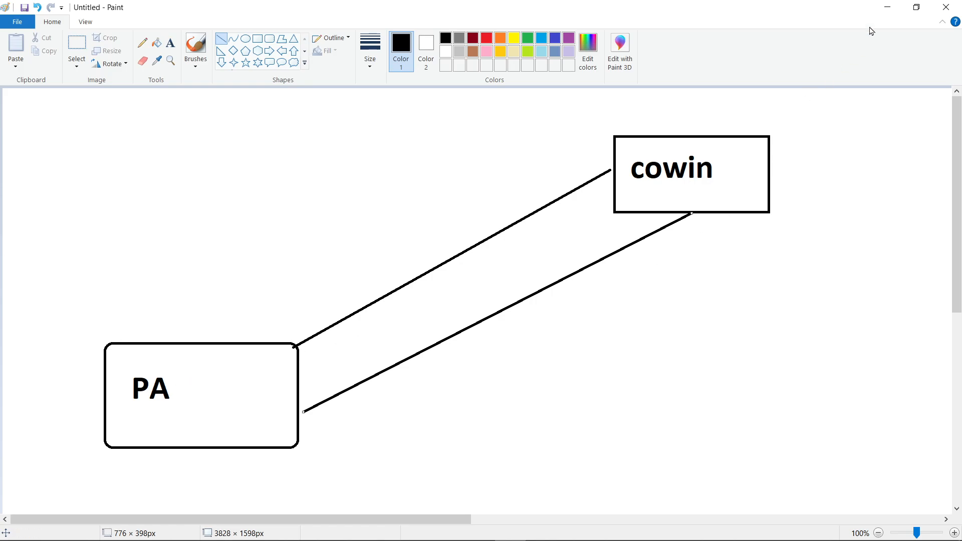
{"action": "left_click", "coordinate": [887, 7]}
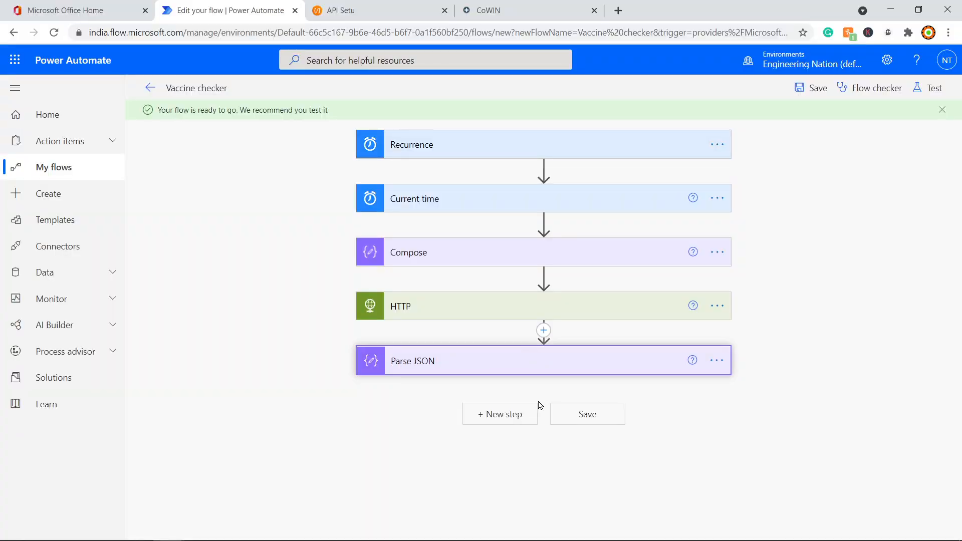
Step: Run a test of the saved Vaccine checker flow
{"action": "left_click", "coordinate": [933, 90]}
{"action": "left_click", "coordinate": [790, 518]}
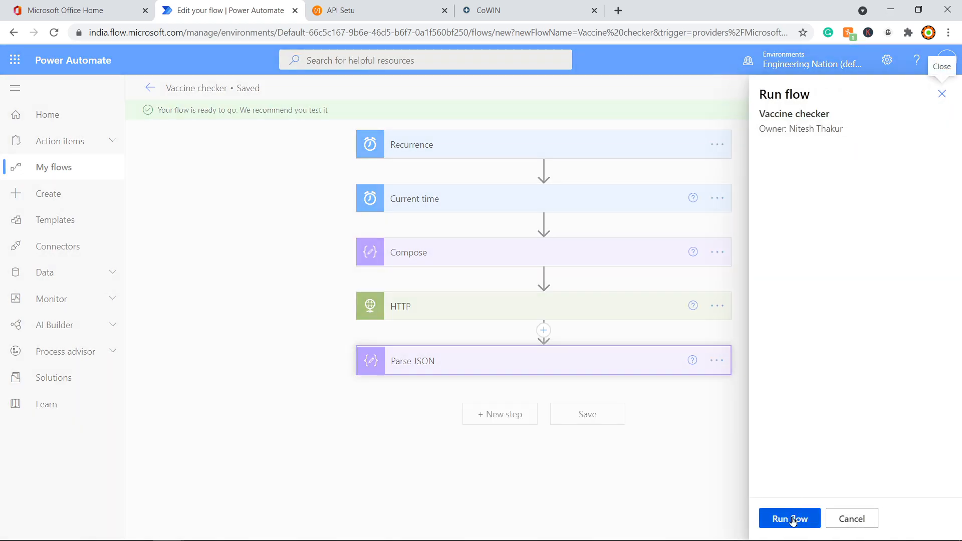
{"action": "left_click", "coordinate": [795, 519]}
{"action": "left_click", "coordinate": [795, 522]}
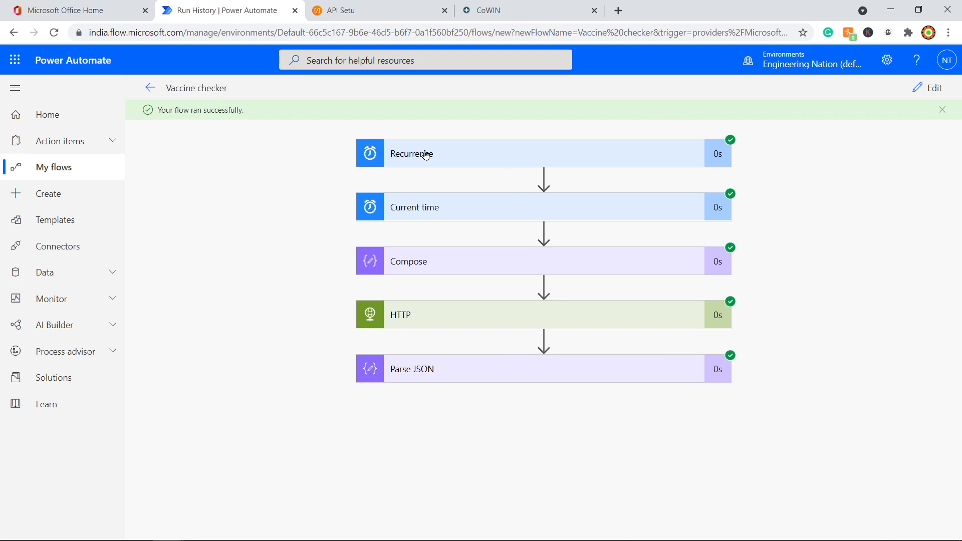
Step: Inspect the Compose date and the HTTP response in the run history
{"action": "left_click", "coordinate": [453, 264]}
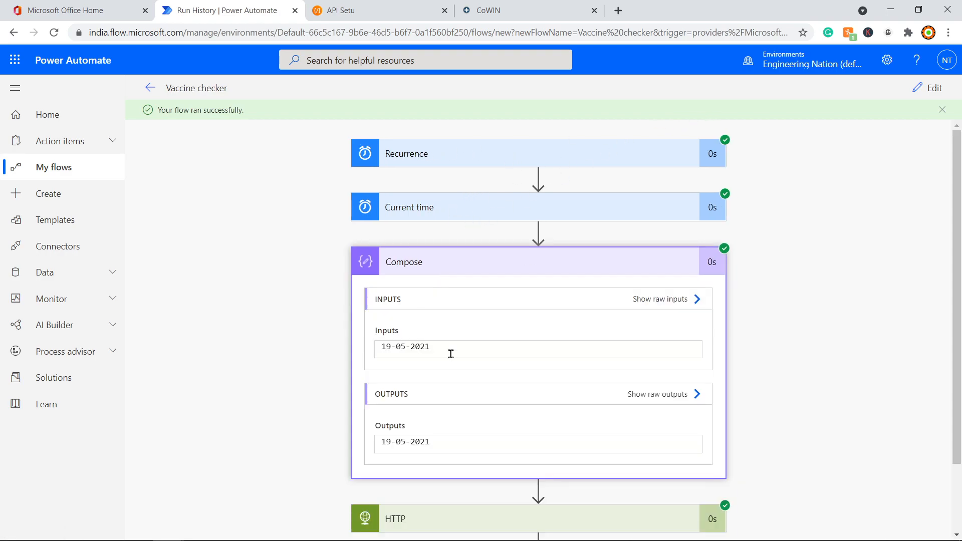
{"action": "left_click", "coordinate": [429, 264]}
{"action": "left_click", "coordinate": [483, 327]}
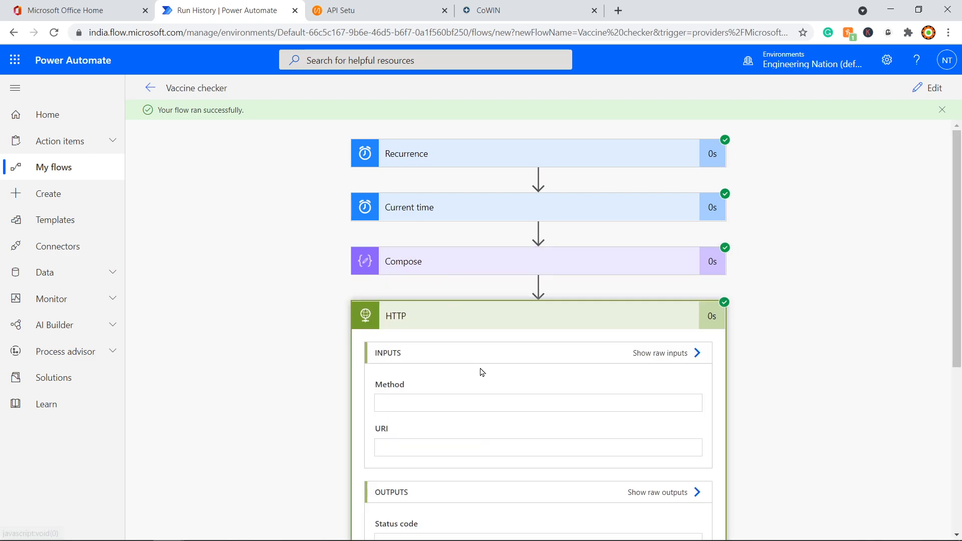
{"action": "scroll", "coordinate": [752, 344], "scroll_direction": "down", "scroll_amount": 6}
{"action": "left_click_drag", "start_coordinate": [697, 349], "coordinate": [697, 360]}
{"action": "scroll", "coordinate": [581, 388], "scroll_direction": "down", "scroll_amount": 15}
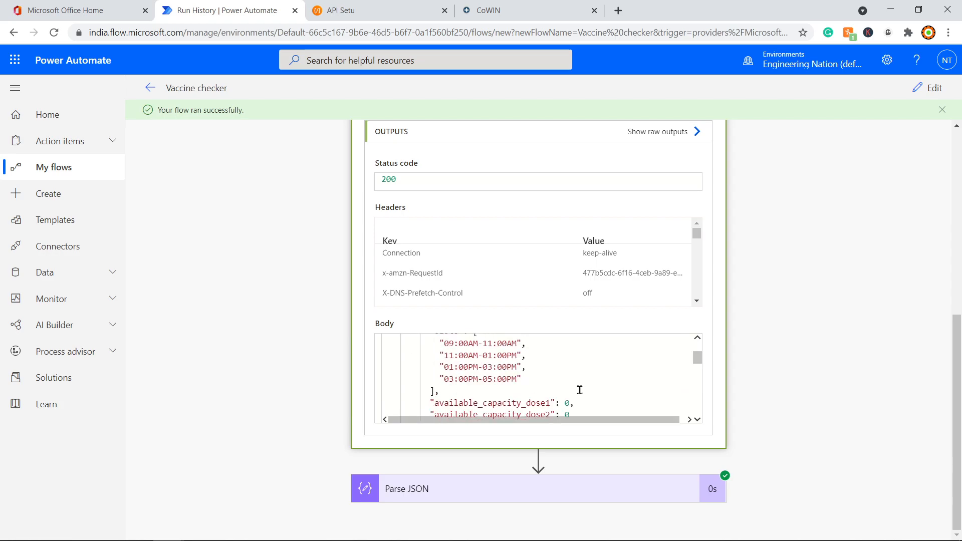
{"action": "scroll", "coordinate": [580, 398], "scroll_direction": "down", "scroll_amount": 3}
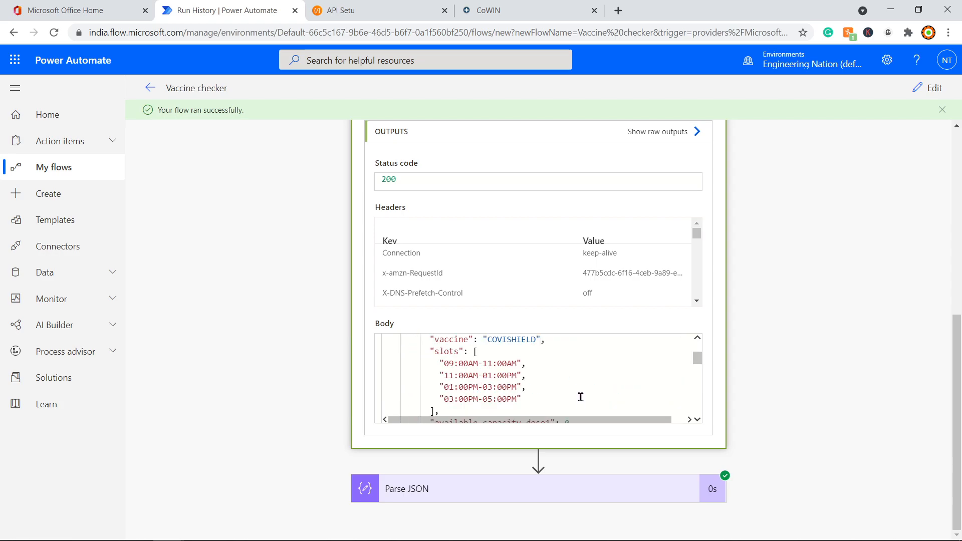
Step: Review the Parse JSON output of Nagpur centre sessions, then return to editing the flow
{"action": "left_click", "coordinate": [654, 489]}
{"action": "scroll", "coordinate": [826, 354], "scroll_direction": "down", "scroll_amount": 10}
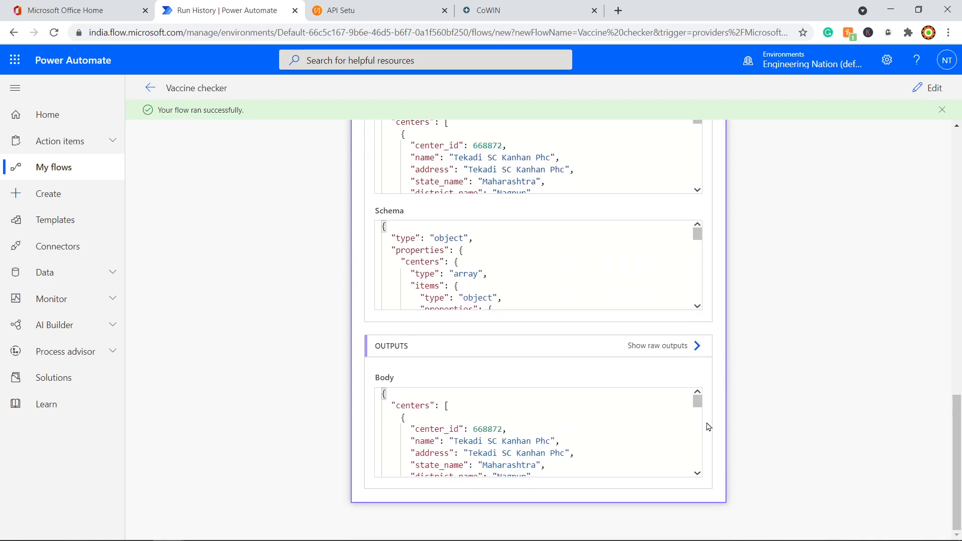
{"action": "left_click_drag", "start_coordinate": [698, 404], "coordinate": [698, 418]}
{"action": "scroll", "coordinate": [604, 427], "scroll_direction": "down", "scroll_amount": 3}
{"action": "scroll", "coordinate": [525, 433], "scroll_direction": "up", "scroll_amount": 5}
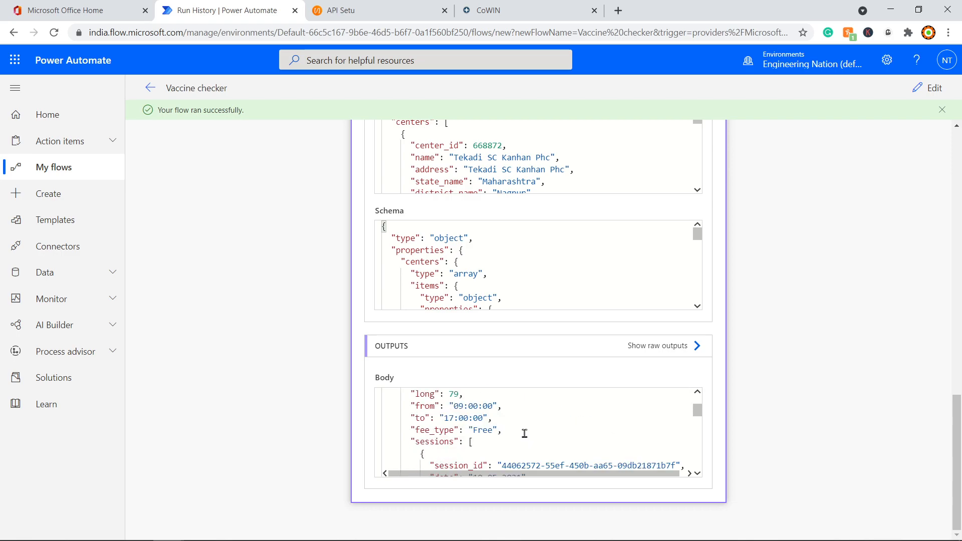
{"action": "scroll", "coordinate": [525, 433], "scroll_direction": "down", "scroll_amount": 5}
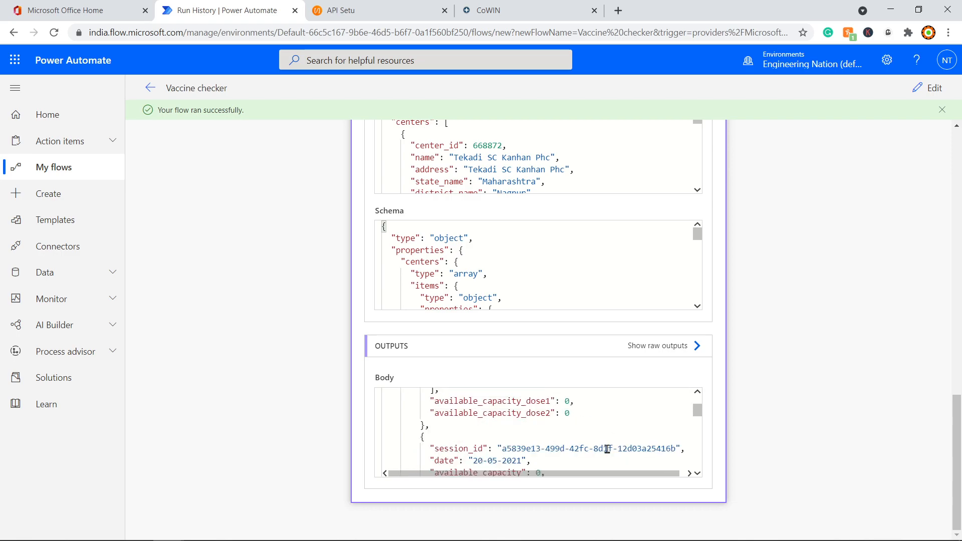
{"action": "scroll", "coordinate": [607, 449], "scroll_direction": "down", "scroll_amount": 10}
{"action": "scroll", "coordinate": [792, 449], "scroll_direction": "up", "scroll_amount": 8}
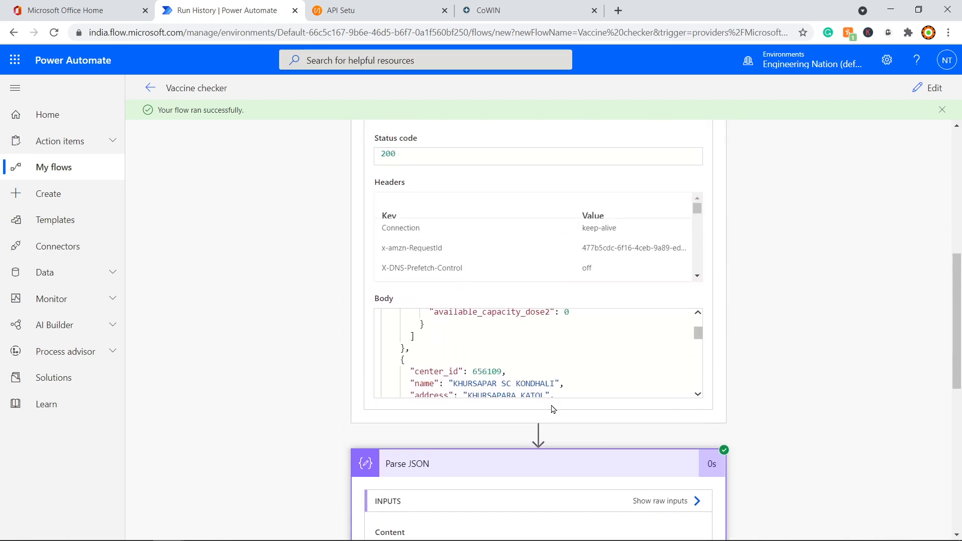
{"action": "left_click", "coordinate": [512, 397]}
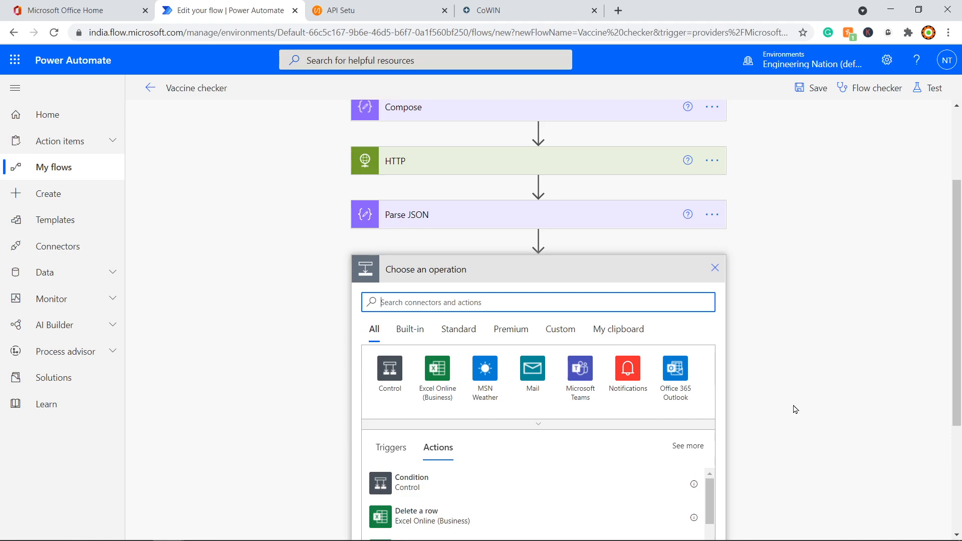
Step: Add a Condition step after Parse JSON, begin choosing its first value, then switch to Postman
{"action": "type", "text": "condition"}
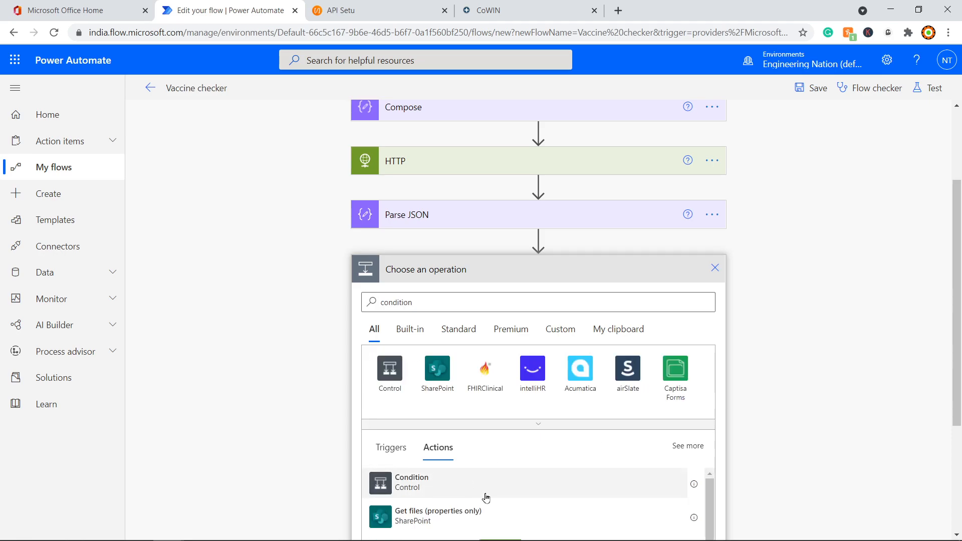
{"action": "left_click", "coordinate": [471, 485]}
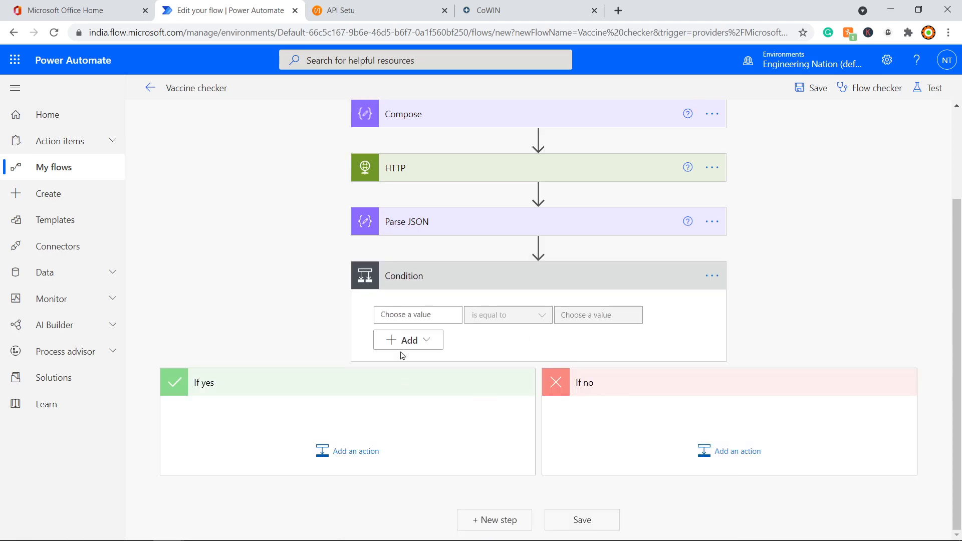
{"action": "left_click", "coordinate": [407, 316]}
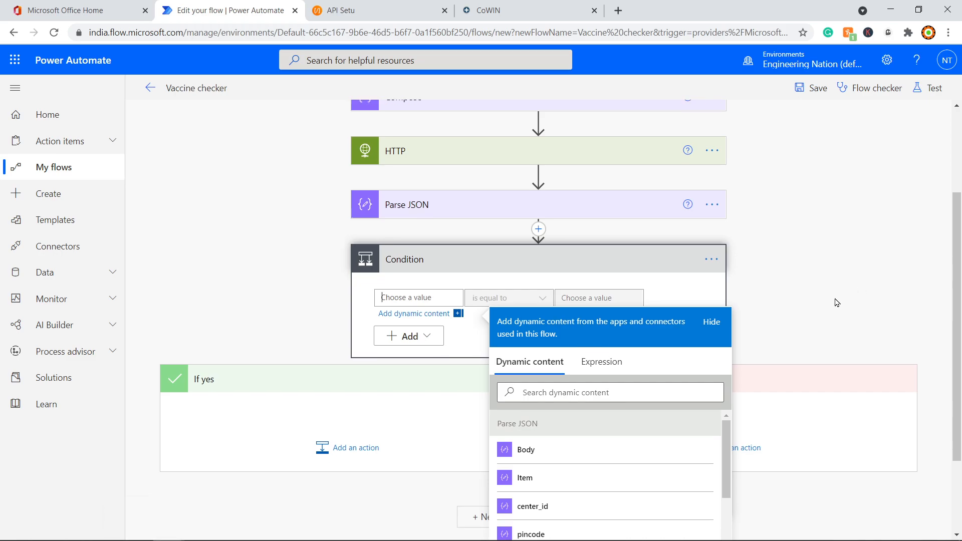
{"action": "scroll", "coordinate": [833, 325], "scroll_direction": "down", "scroll_amount": 2}
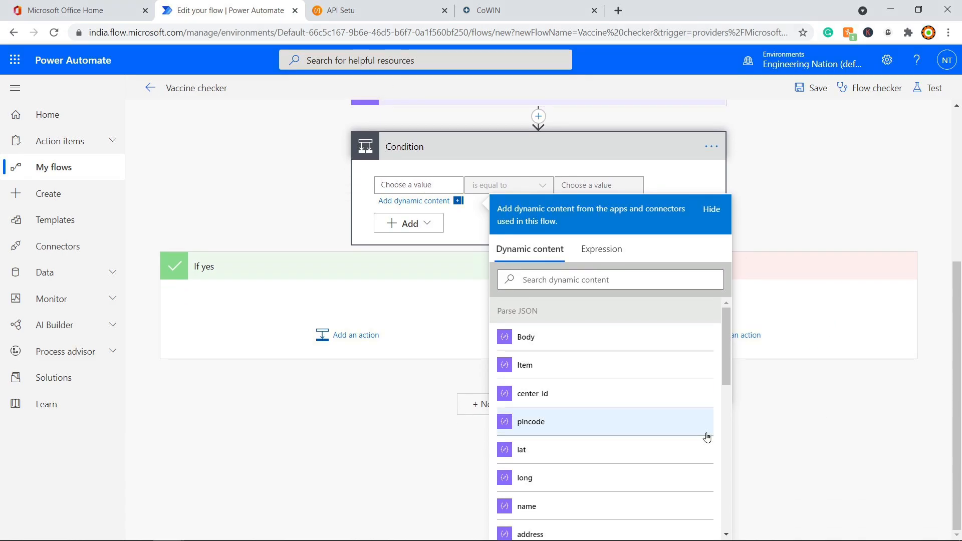
{"action": "key", "text": "alt+Tab"}
{"action": "scroll", "coordinate": [658, 459], "scroll_direction": "up", "scroll_amount": 10}
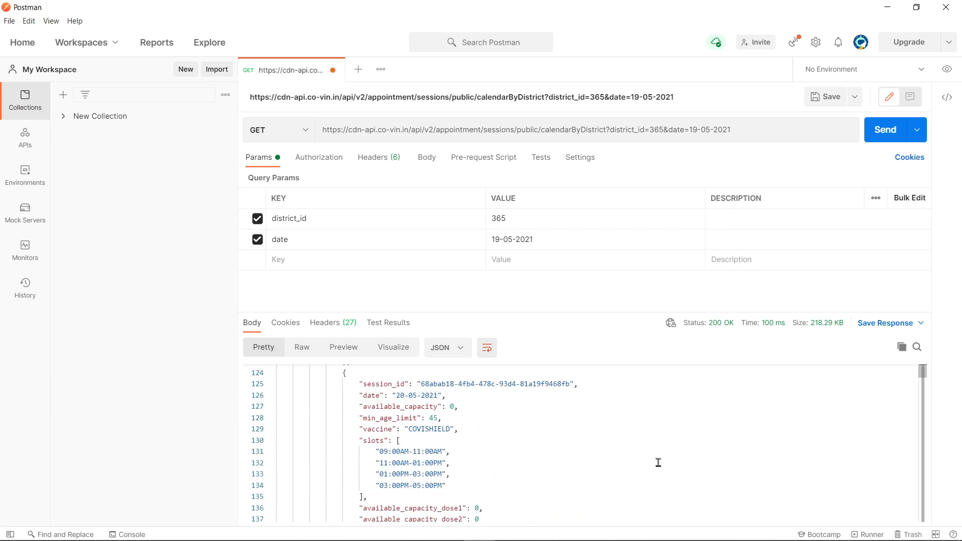
Step: Locate and select the available_capacity key on lines 20 and 66 of the response
{"action": "scroll", "coordinate": [658, 463], "scroll_direction": "up", "scroll_amount": 15}
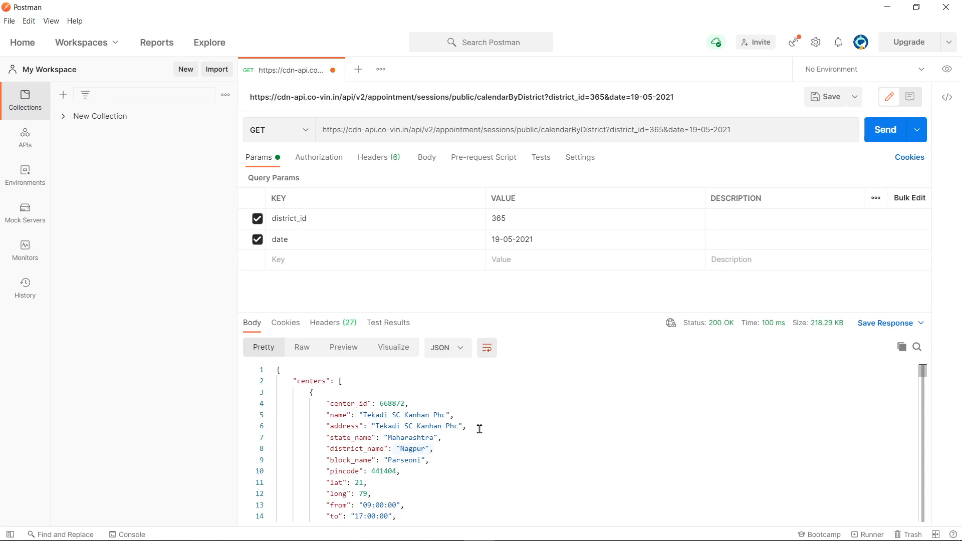
{"action": "scroll", "coordinate": [479, 429], "scroll_direction": "down", "scroll_amount": 1}
{"action": "scroll", "coordinate": [391, 480], "scroll_direction": "down", "scroll_amount": 3}
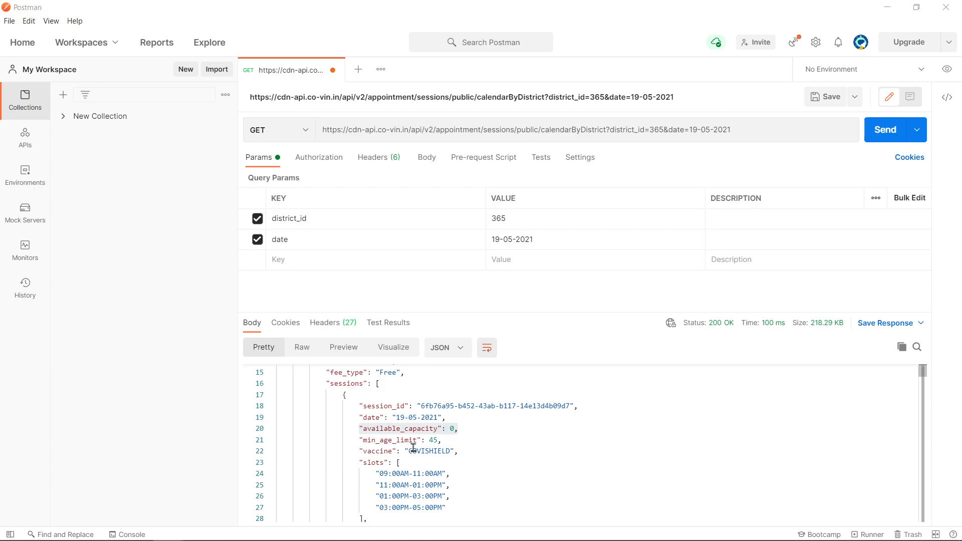
{"action": "left_click_drag", "start_coordinate": [361, 428], "coordinate": [457, 429]}
{"action": "left_click_drag", "start_coordinate": [397, 427], "coordinate": [364, 428]}
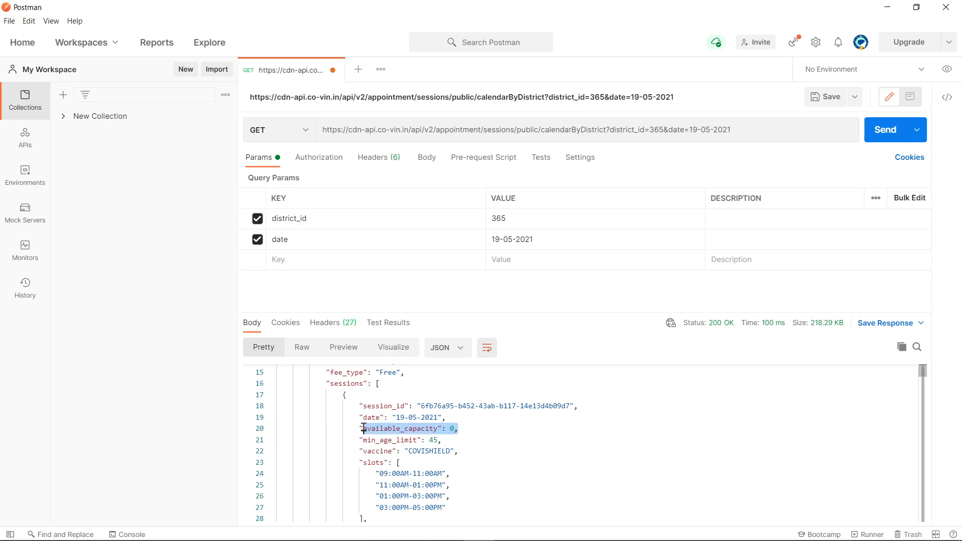
{"action": "scroll", "coordinate": [481, 441], "scroll_direction": "down", "scroll_amount": 12}
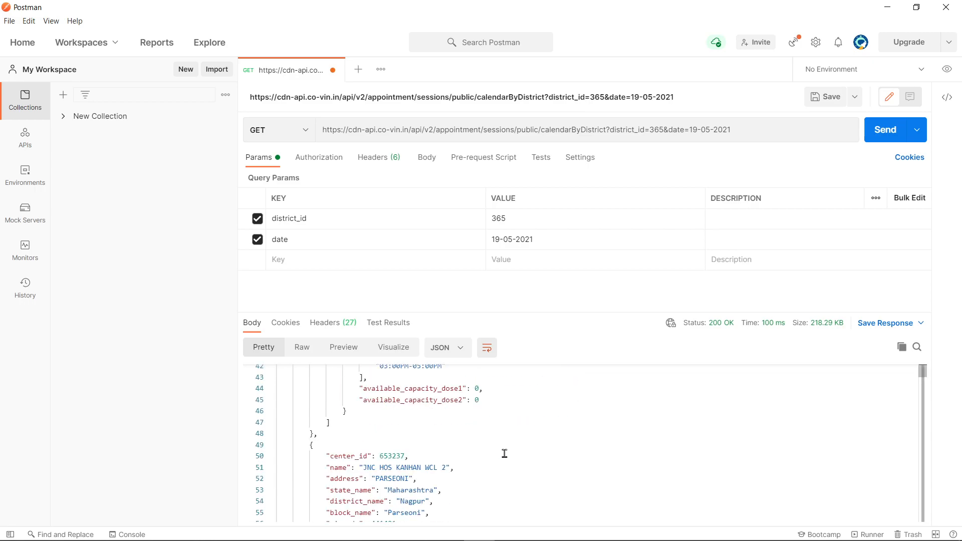
{"action": "scroll", "coordinate": [506, 455], "scroll_direction": "up", "scroll_amount": 2}
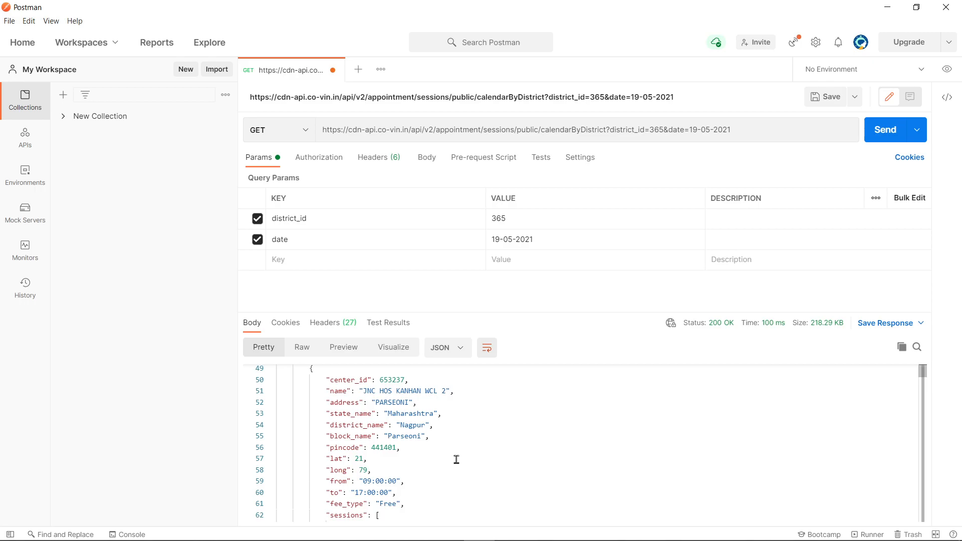
{"action": "scroll", "coordinate": [456, 460], "scroll_direction": "down", "scroll_amount": 3}
{"action": "scroll", "coordinate": [489, 471], "scroll_direction": "down", "scroll_amount": 1}
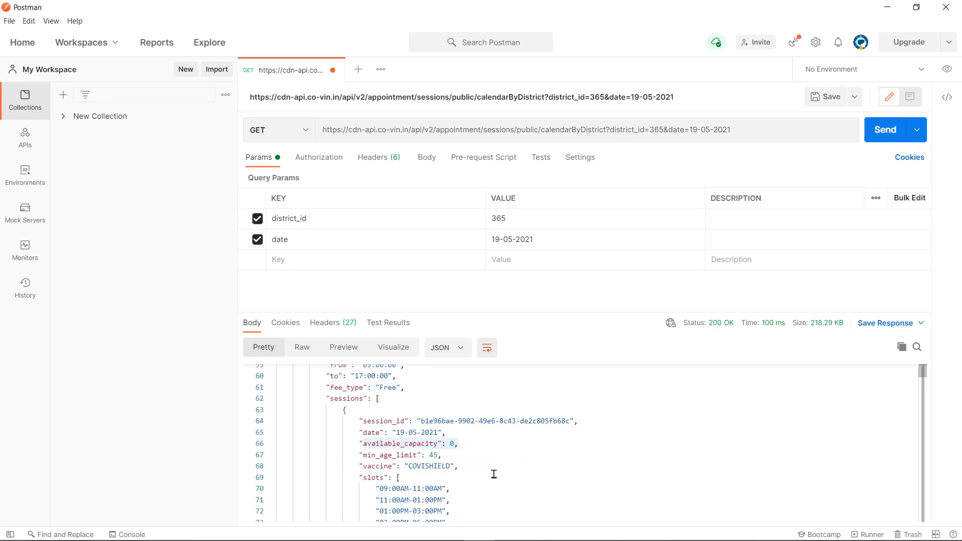
{"action": "left_click_drag", "start_coordinate": [439, 444], "coordinate": [367, 442]}
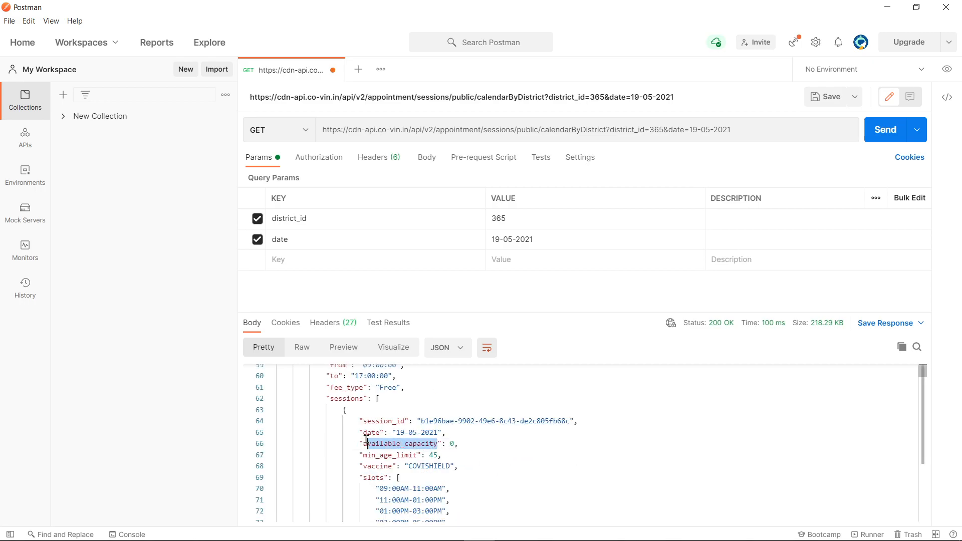
Step: Search the response for available_capacity, step through eight matches, then minimize Postman
{"action": "left_click", "coordinate": [916, 347]}
{"action": "left_click", "coordinate": [750, 377]}
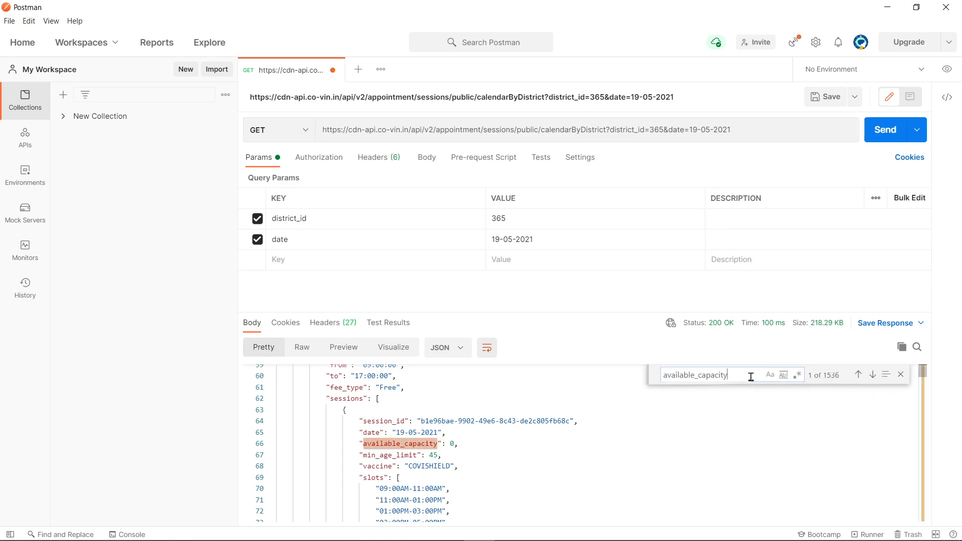
{"action": "key", "text": "Return"}
{"action": "key", "text": "Return"}
{"action": "key", "text": "Return"}
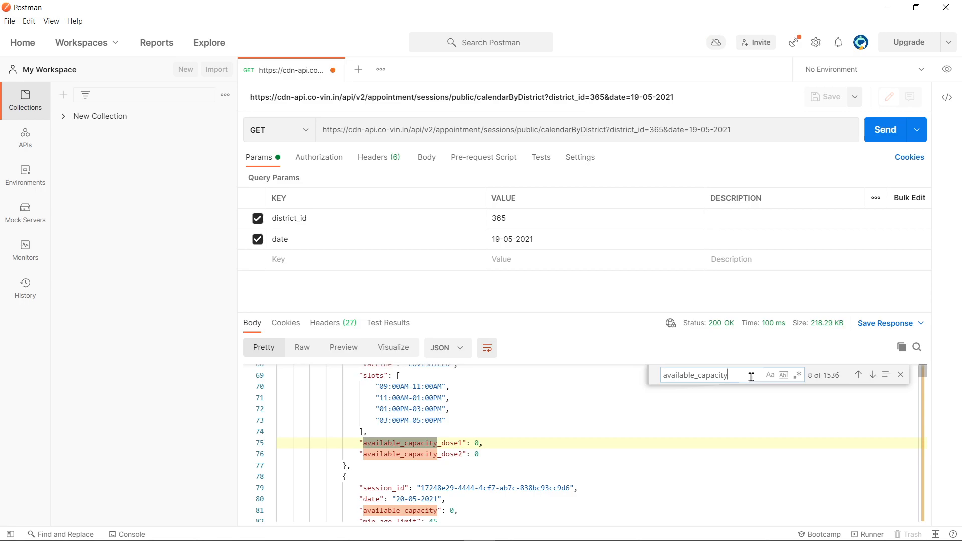
{"action": "key", "text": "Return"}
{"action": "key", "text": "Return"}
{"action": "key", "text": "Return"}
{"action": "key", "text": "Return"}
{"action": "key", "text": "Return"}
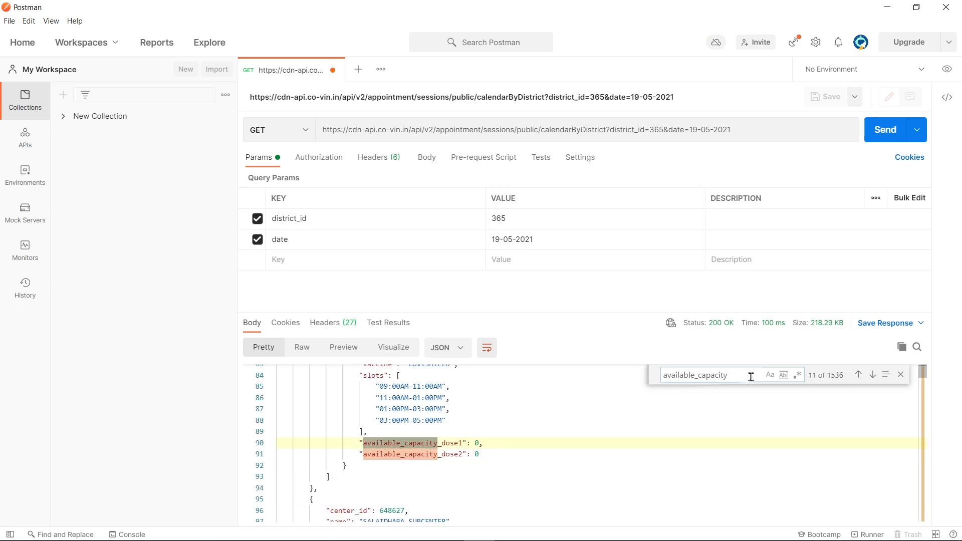
{"action": "key", "text": "Return"}
{"action": "key", "text": "Return"}
{"action": "key", "text": "Return"}
{"action": "key", "text": "Return"}
{"action": "key", "text": "Return"}
{"action": "key", "text": "Return"}
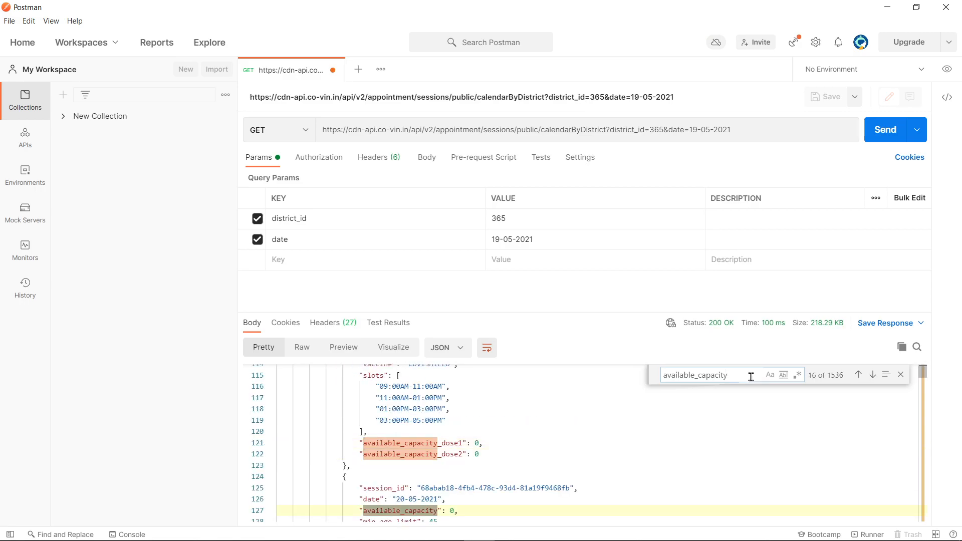
{"action": "key", "text": "Return"}
{"action": "key", "text": "Return"}
{"action": "key", "text": "Return"}
{"action": "key", "text": "Return"}
{"action": "key", "text": "Return"}
{"action": "key", "text": "Return"}
{"action": "key", "text": "Return"}
{"action": "key", "text": "Return"}
{"action": "key", "text": "Return"}
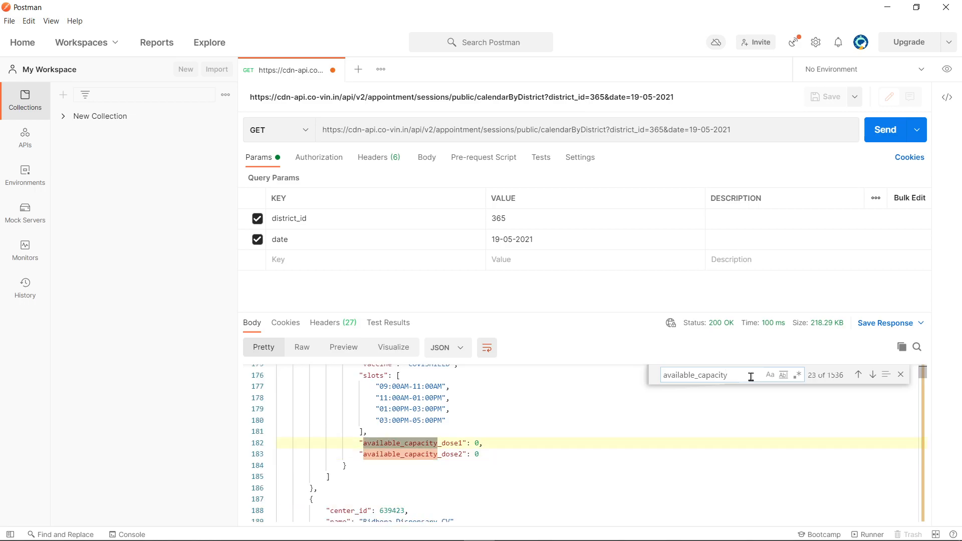
{"action": "key", "text": "Return"}
{"action": "key", "text": "Return"}
{"action": "key", "text": "Return"}
{"action": "key", "text": "Return"}
{"action": "key", "text": "Return"}
{"action": "key", "text": "Return"}
{"action": "key", "text": "Return"}
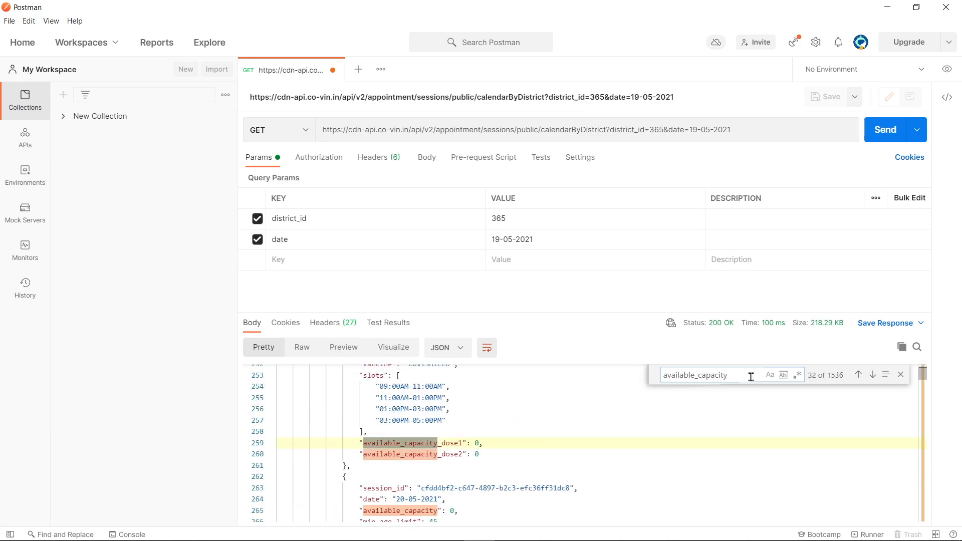
{"action": "key", "text": "Return"}
{"action": "key", "text": "Return"}
{"action": "key", "text": "Return"}
{"action": "key", "text": "Return"}
{"action": "key", "text": "Return"}
{"action": "key", "text": "Return"}
{"action": "key", "text": "Return"}
{"action": "key", "text": "Return"}
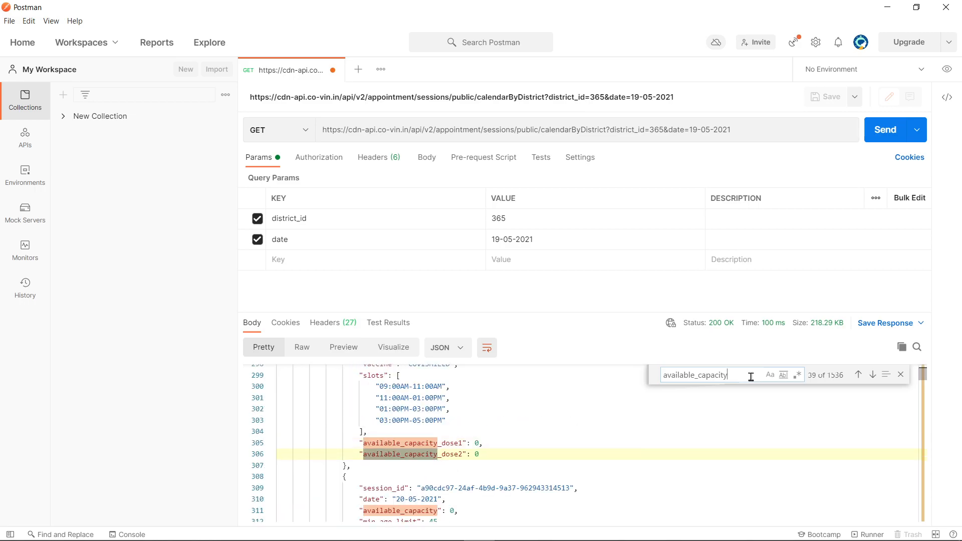
{"action": "key", "text": "Return"}
{"action": "key", "text": "Return"}
{"action": "key", "text": "Return"}
{"action": "key", "text": "Return"}
{"action": "key", "text": "Return"}
{"action": "key", "text": "Return"}
{"action": "key", "text": "Return"}
{"action": "key", "text": "Return"}
{"action": "key", "text": "Return"}
{"action": "key", "text": "Return"}
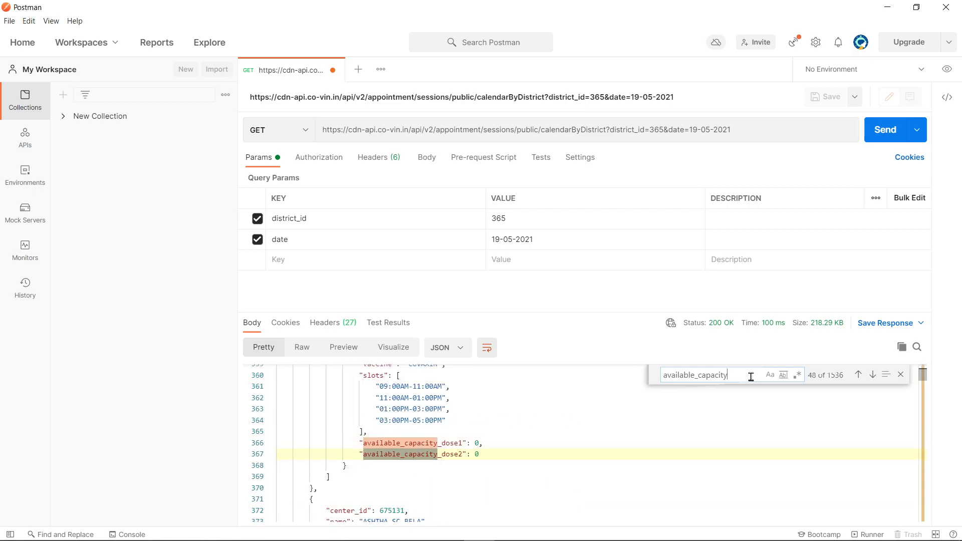
{"action": "key", "text": "Return"}
{"action": "key", "text": "Return"}
{"action": "key", "text": "Return"}
{"action": "key", "text": "Return"}
{"action": "key", "text": "Return"}
{"action": "key", "text": "Return"}
{"action": "key", "text": "Return"}
{"action": "key", "text": "Return"}
{"action": "key", "text": "Return"}
{"action": "key", "text": "Return"}
{"action": "key", "text": "Return"}
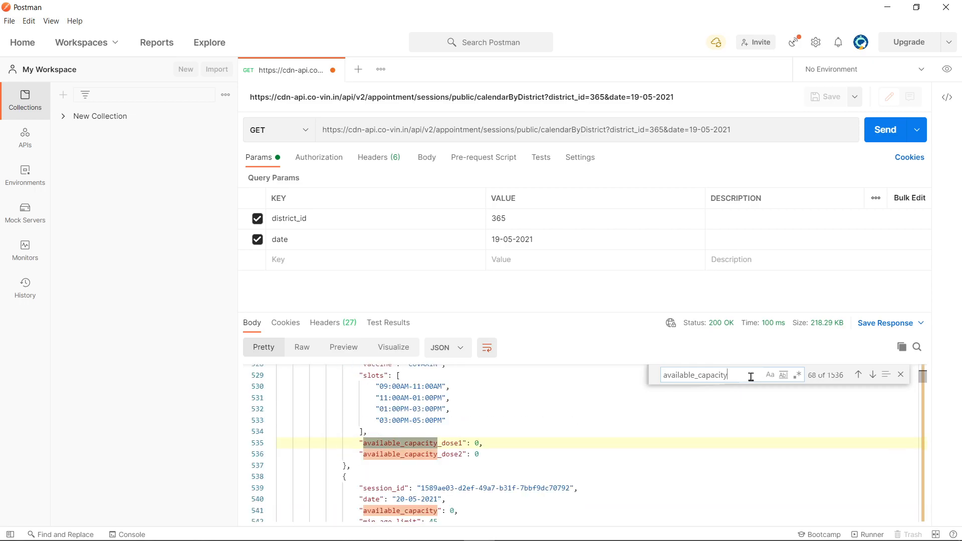
{"action": "left_click", "coordinate": [886, 9]}
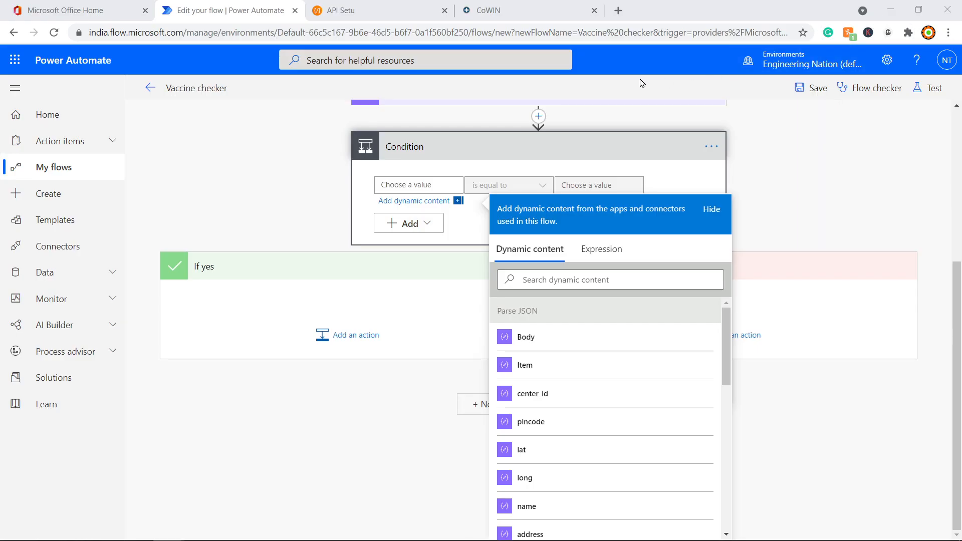
Step: Close DevTools on CoWIN, check Nagpur centres are all Booked or NA, then return to the flow
{"action": "left_click", "coordinate": [574, 10]}
{"action": "scroll", "coordinate": [368, 310], "scroll_direction": "down", "scroll_amount": 12}
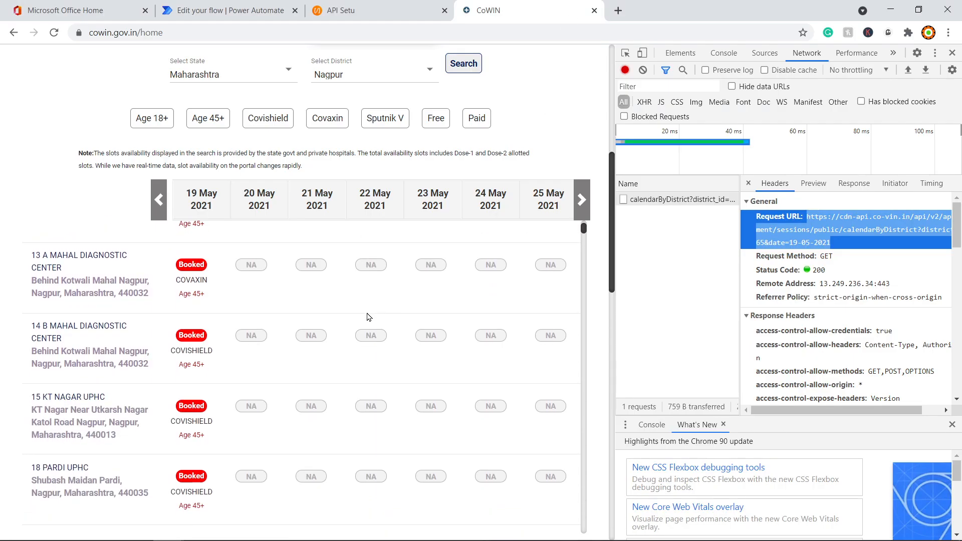
{"action": "scroll", "coordinate": [323, 358], "scroll_direction": "down", "scroll_amount": 3}
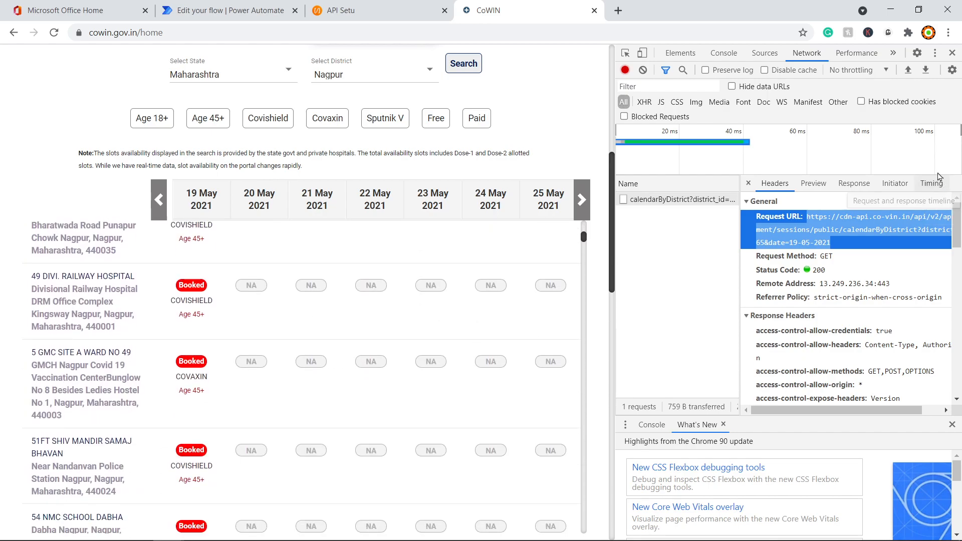
{"action": "left_click", "coordinate": [952, 53]}
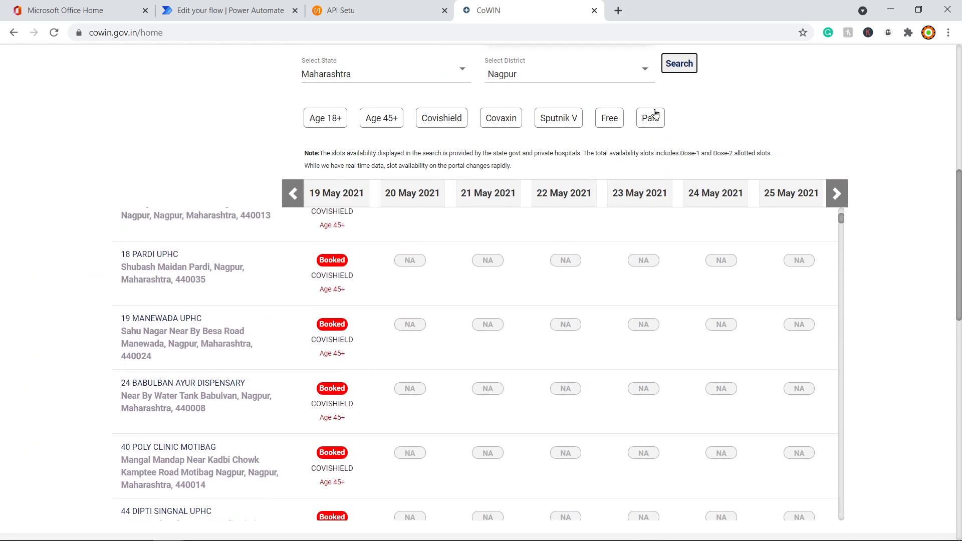
{"action": "scroll", "coordinate": [586, 374], "scroll_direction": "up", "scroll_amount": 10}
{"action": "scroll", "coordinate": [780, 370], "scroll_direction": "down", "scroll_amount": 5}
{"action": "scroll", "coordinate": [386, 356], "scroll_direction": "down", "scroll_amount": 8}
{"action": "scroll", "coordinate": [386, 355], "scroll_direction": "down", "scroll_amount": 15}
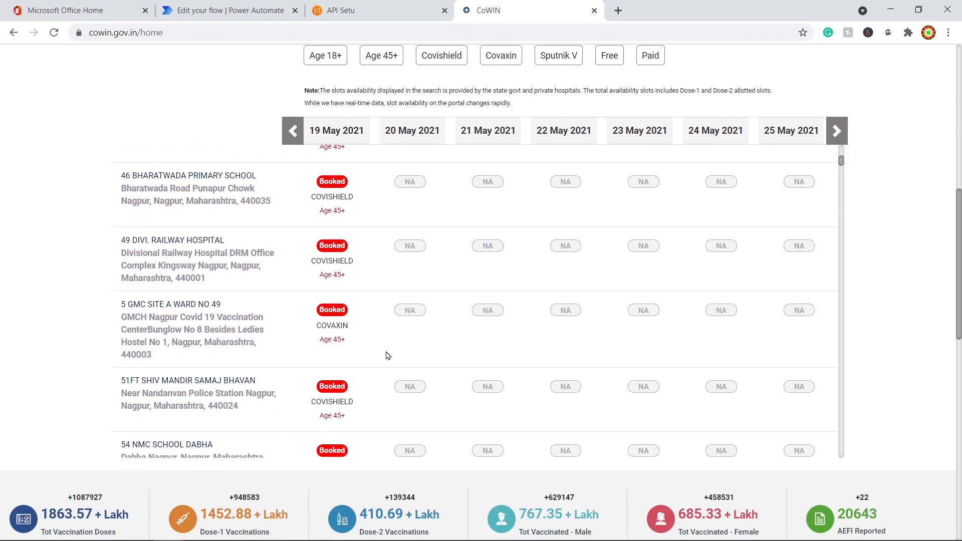
{"action": "scroll", "coordinate": [420, 379], "scroll_direction": "down", "scroll_amount": 10}
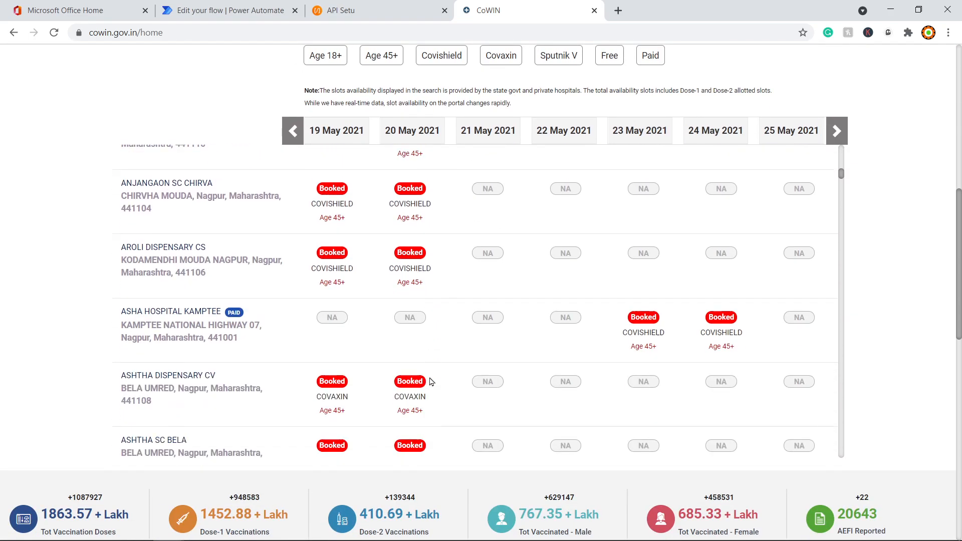
{"action": "scroll", "coordinate": [428, 342], "scroll_direction": "down", "scroll_amount": 8}
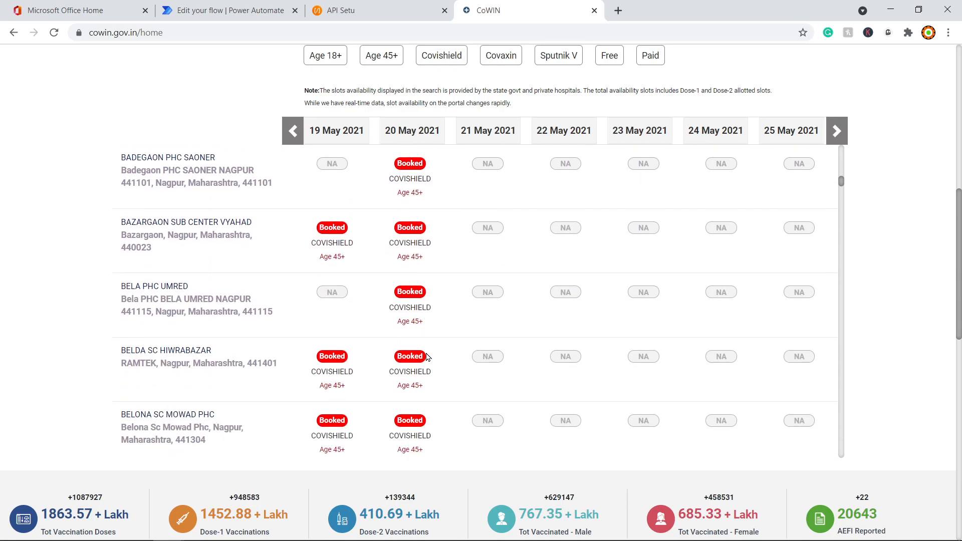
{"action": "scroll", "coordinate": [422, 422], "scroll_direction": "down", "scroll_amount": 10}
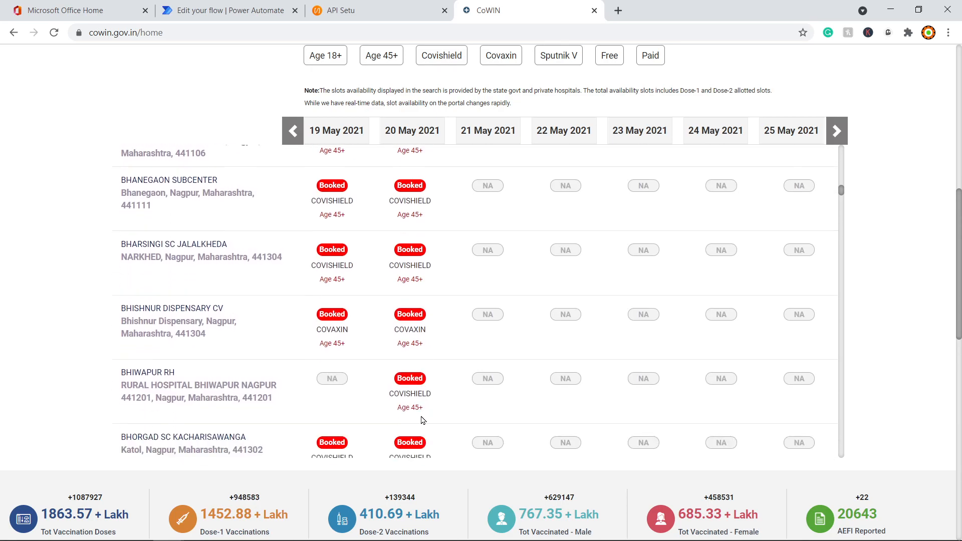
{"action": "left_click_drag", "start_coordinate": [841, 200], "coordinate": [841, 313]}
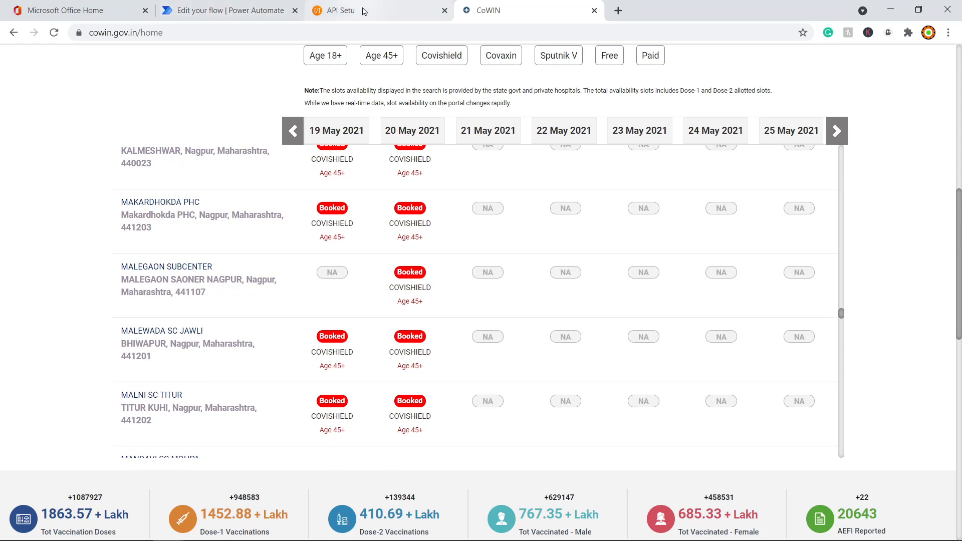
{"action": "left_click", "coordinate": [243, 9]}
Step: Set the first condition row to available_capacity is greater than 0 and add a second row
{"action": "scroll", "coordinate": [576, 425], "scroll_direction": "down", "scroll_amount": 6}
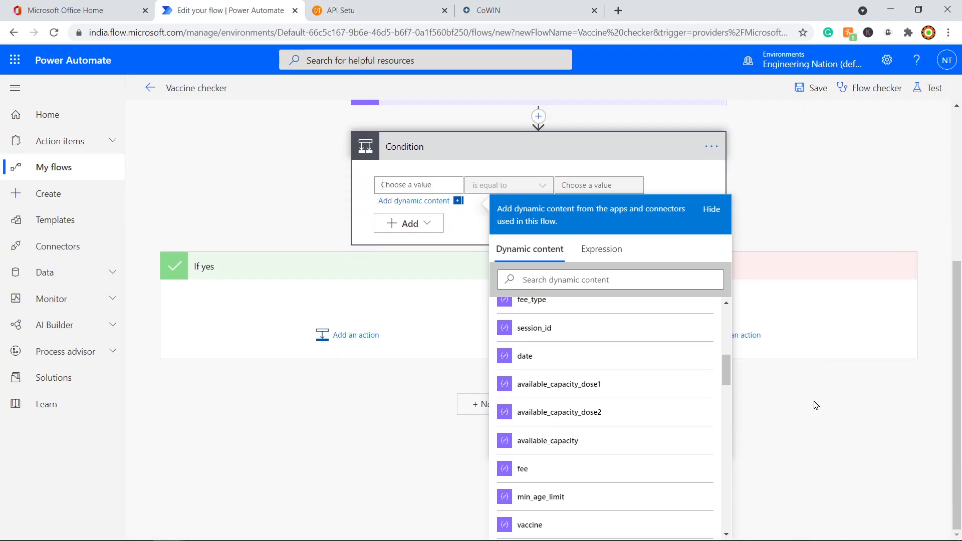
{"action": "left_click", "coordinate": [564, 441]}
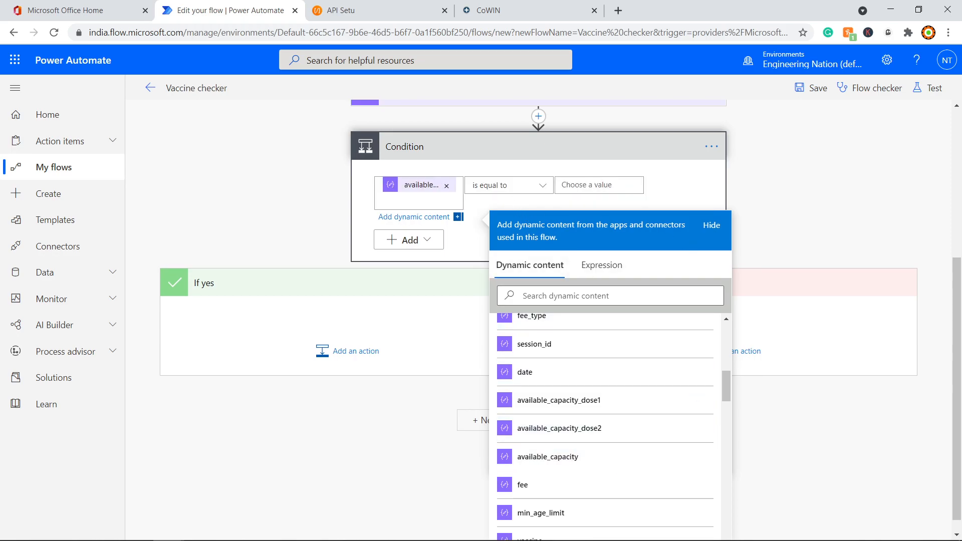
{"action": "left_click", "coordinate": [542, 185]}
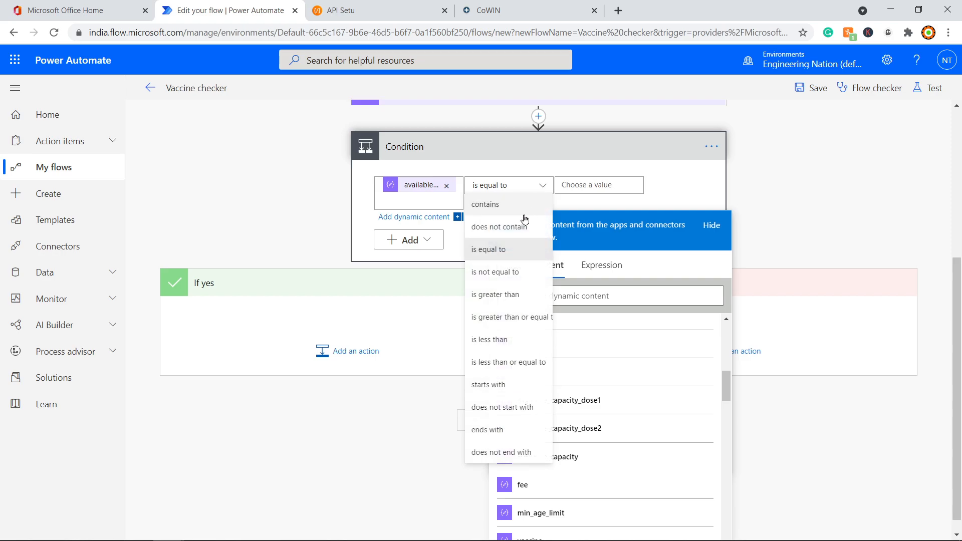
{"action": "left_click", "coordinate": [515, 295]}
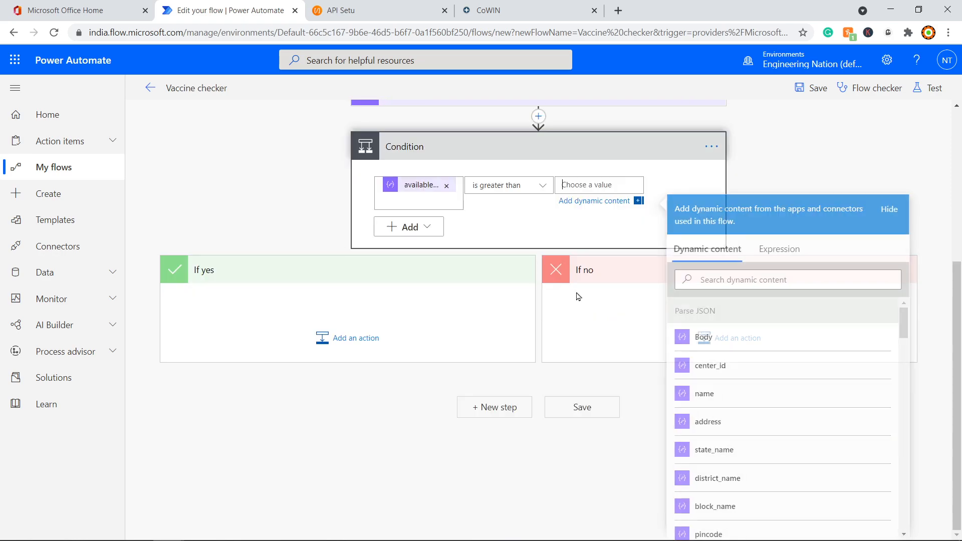
{"action": "type", "text": "0"}
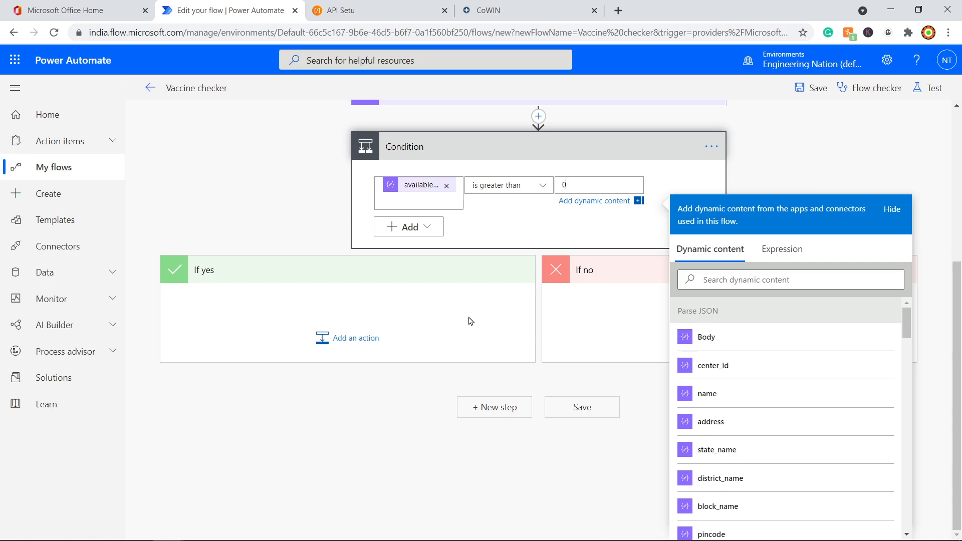
{"action": "left_click", "coordinate": [413, 233]}
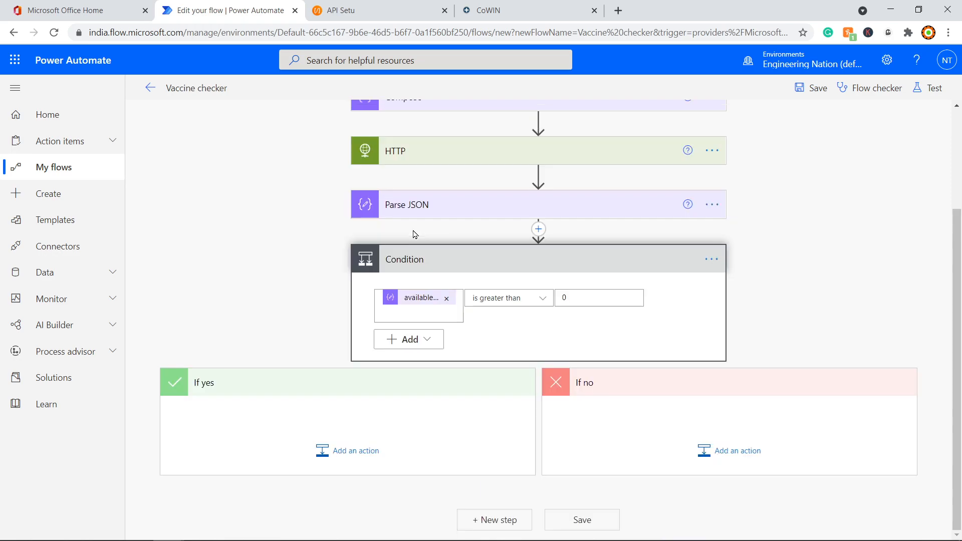
{"action": "left_click", "coordinate": [422, 345]}
{"action": "left_click", "coordinate": [422, 364]}
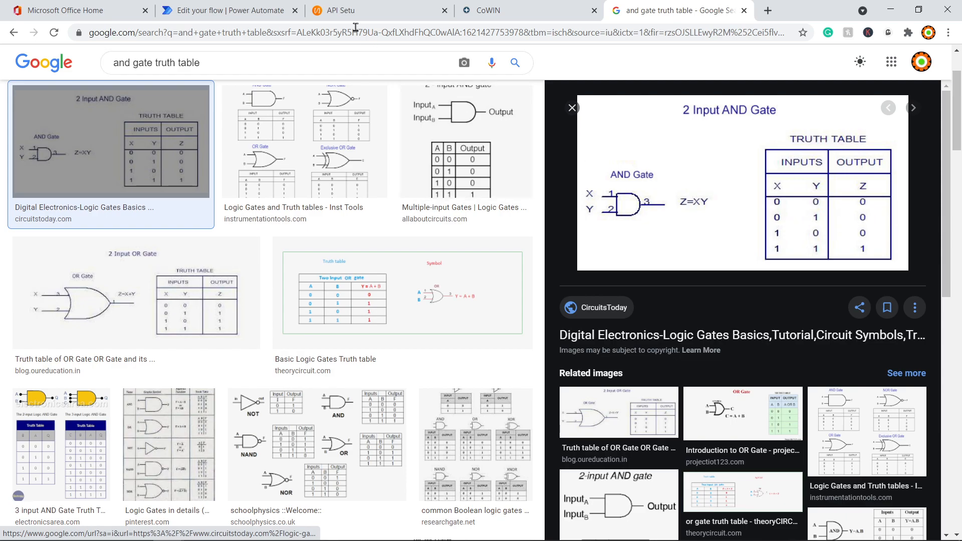
Step: Switch back to the 'Edit your flow | Power Automate' browser tab
{"action": "left_click", "coordinate": [230, 10]}
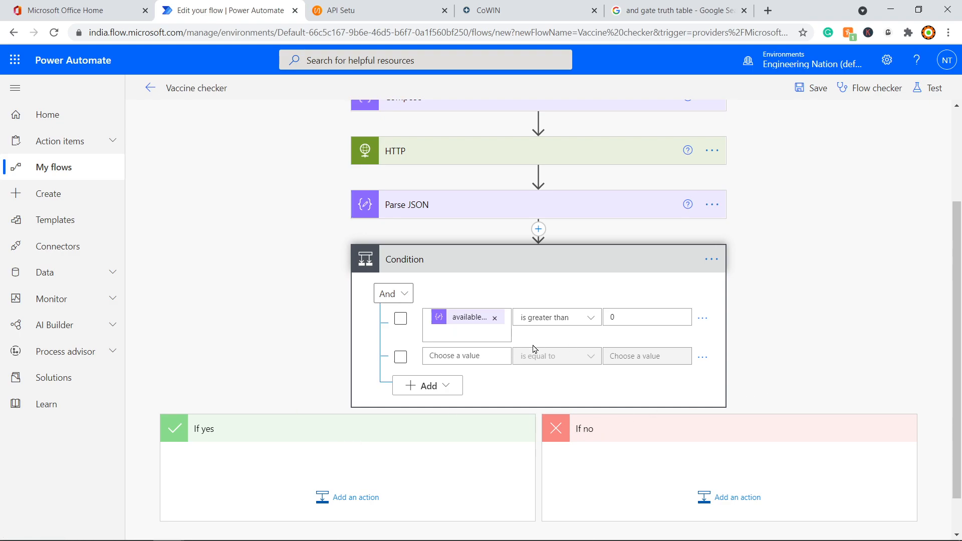
Step: Select the second row's first value box, then search Postman's response for 'min'
{"action": "left_click", "coordinate": [471, 356]}
{"action": "scroll", "coordinate": [781, 277], "scroll_direction": "down", "scroll_amount": 3}
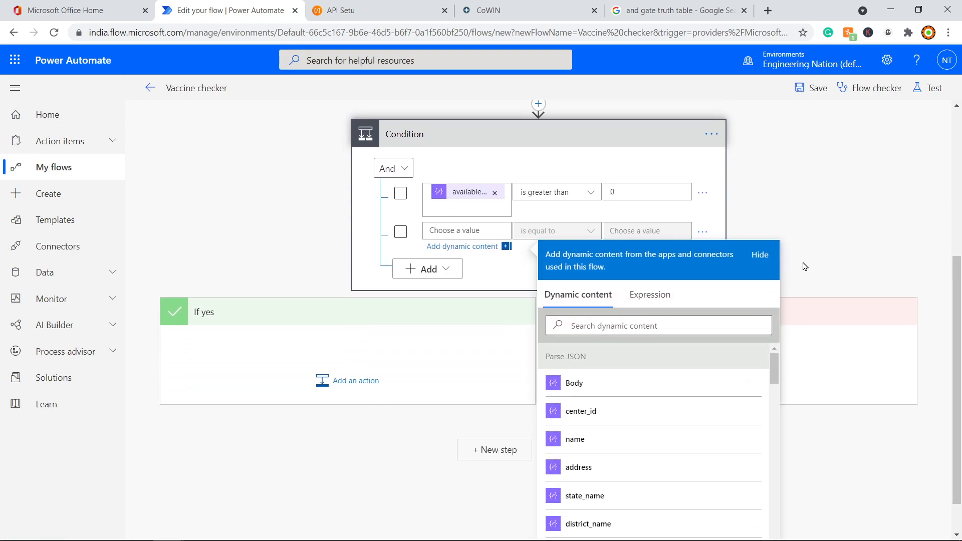
{"action": "scroll", "coordinate": [811, 316], "scroll_direction": "down", "scroll_amount": 1}
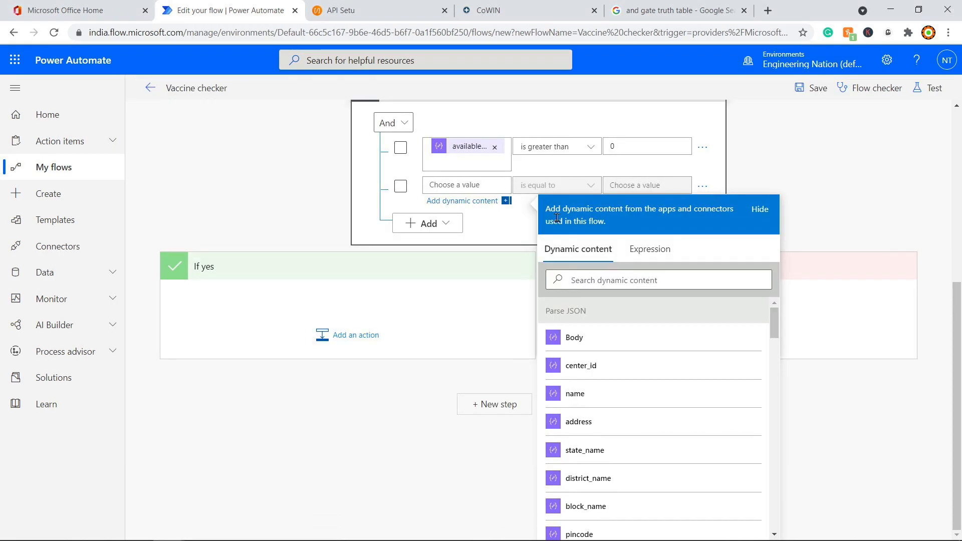
{"action": "key", "text": "alt+Tab"}
{"action": "left_click_drag", "start_coordinate": [728, 375], "coordinate": [637, 375]}
{"action": "type", "text": "min"}
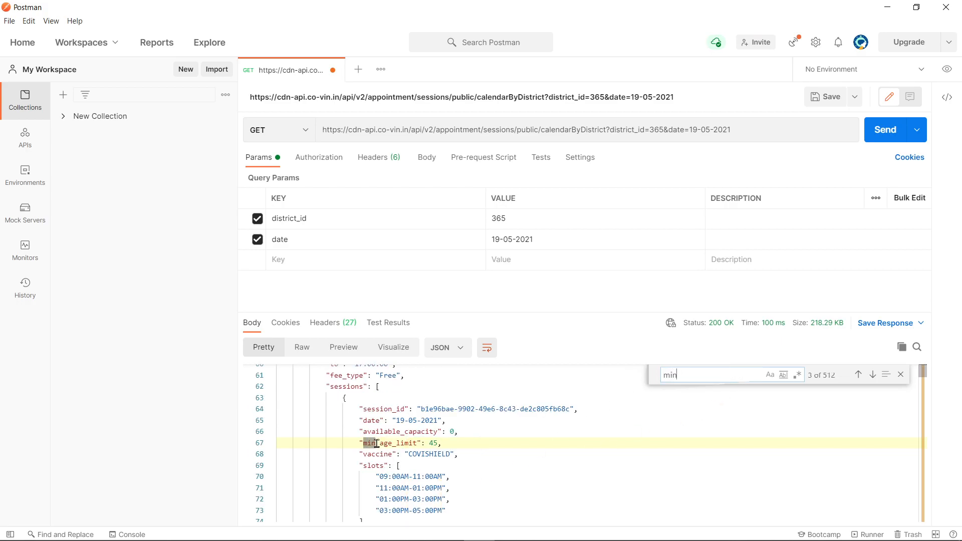
Step: Select the min_age_limit entry and its value 45 on line 67, then return to the flow editor
{"action": "left_click_drag", "start_coordinate": [441, 443], "coordinate": [367, 448]}
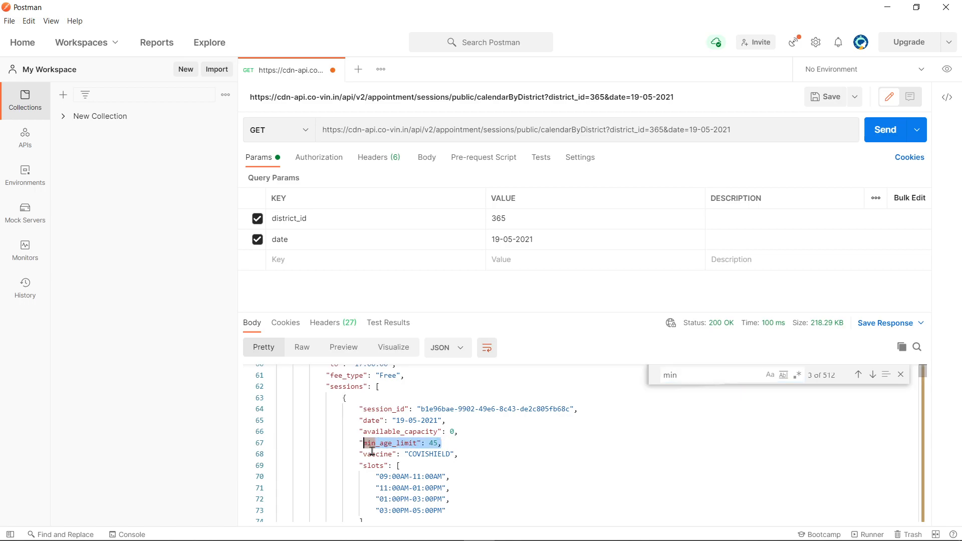
{"action": "left_click", "coordinate": [441, 444]}
{"action": "double_click", "coordinate": [433, 443]}
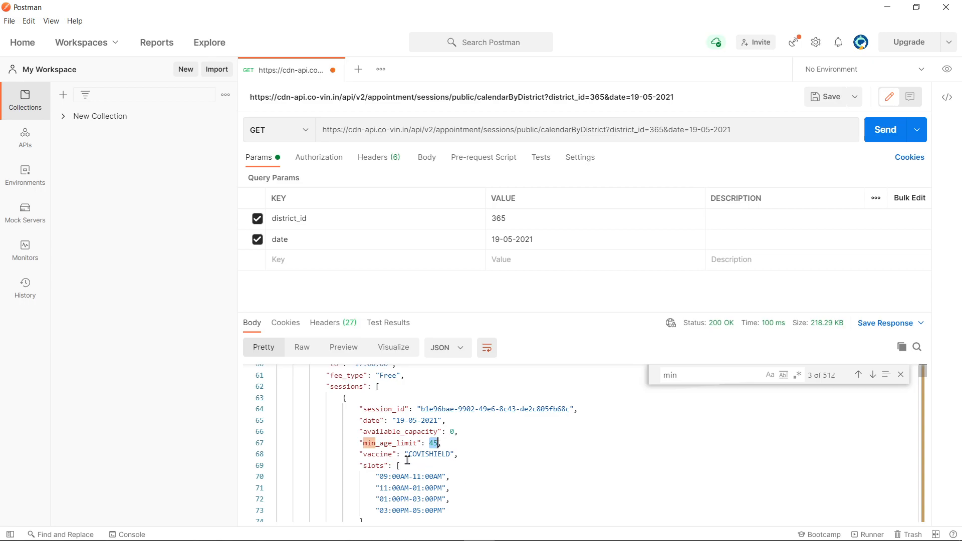
{"action": "left_click_drag", "start_coordinate": [365, 442], "coordinate": [441, 443]}
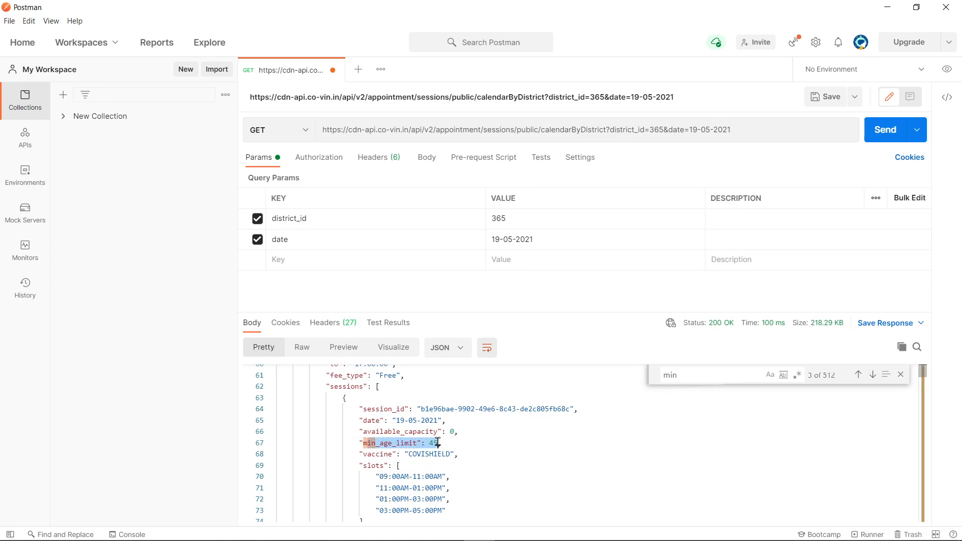
{"action": "left_click", "coordinate": [433, 442]}
{"action": "double_click", "coordinate": [434, 442]}
{"action": "left_click", "coordinate": [400, 455]}
{"action": "left_click", "coordinate": [366, 441]}
{"action": "left_click_drag", "start_coordinate": [366, 442], "coordinate": [401, 442]}
{"action": "double_click", "coordinate": [435, 441]}
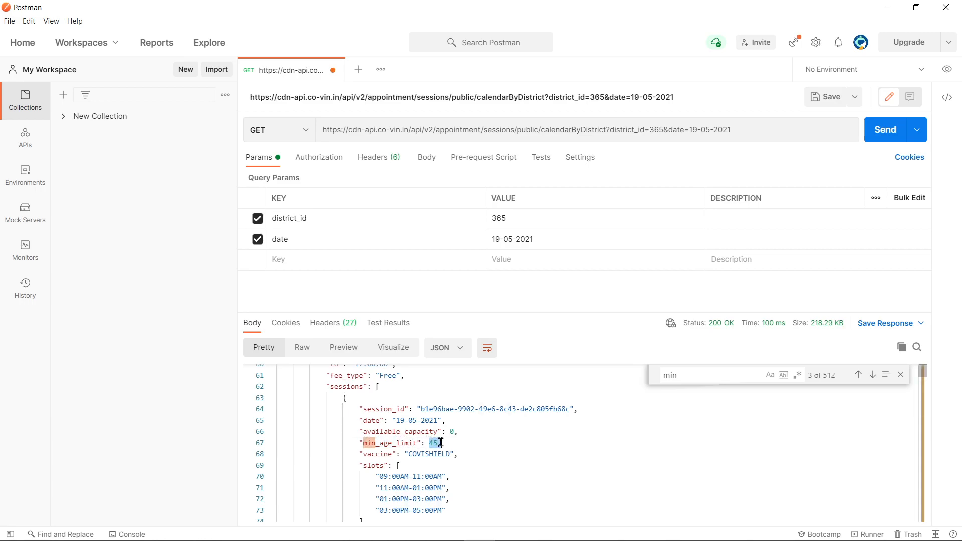
{"action": "left_click", "coordinate": [446, 442]}
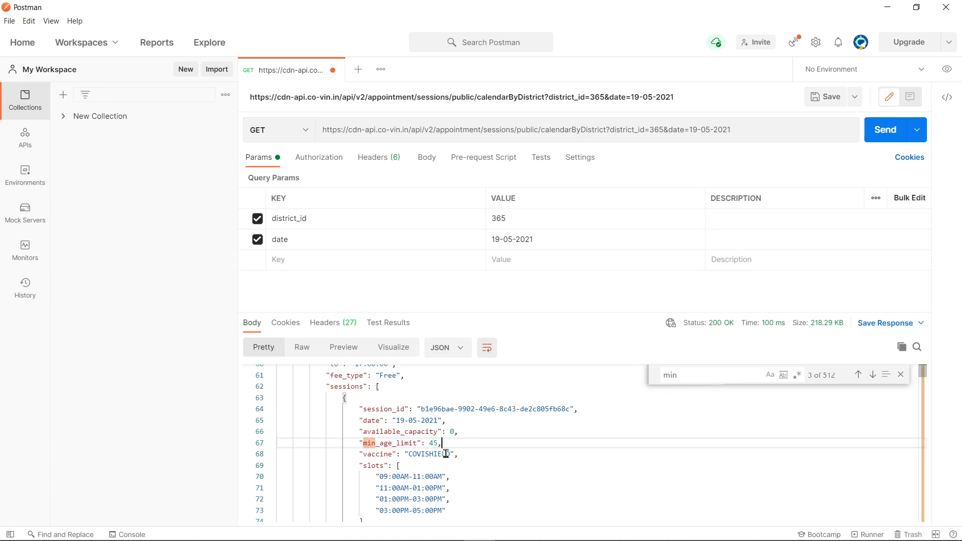
{"action": "double_click", "coordinate": [434, 443]}
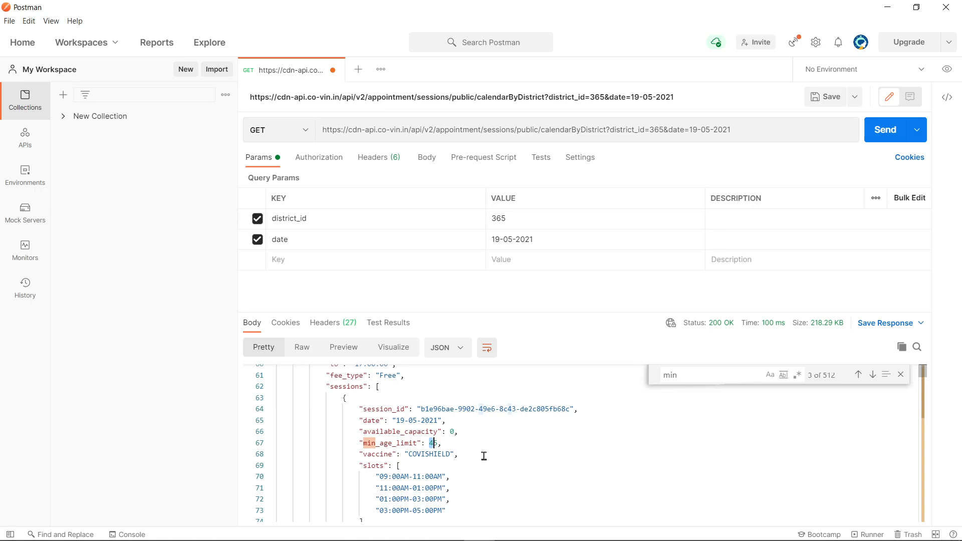
{"action": "double_click", "coordinate": [430, 443]}
{"action": "left_click_drag", "start_coordinate": [427, 443], "coordinate": [438, 448]}
{"action": "left_click_drag", "start_coordinate": [359, 443], "coordinate": [439, 443]}
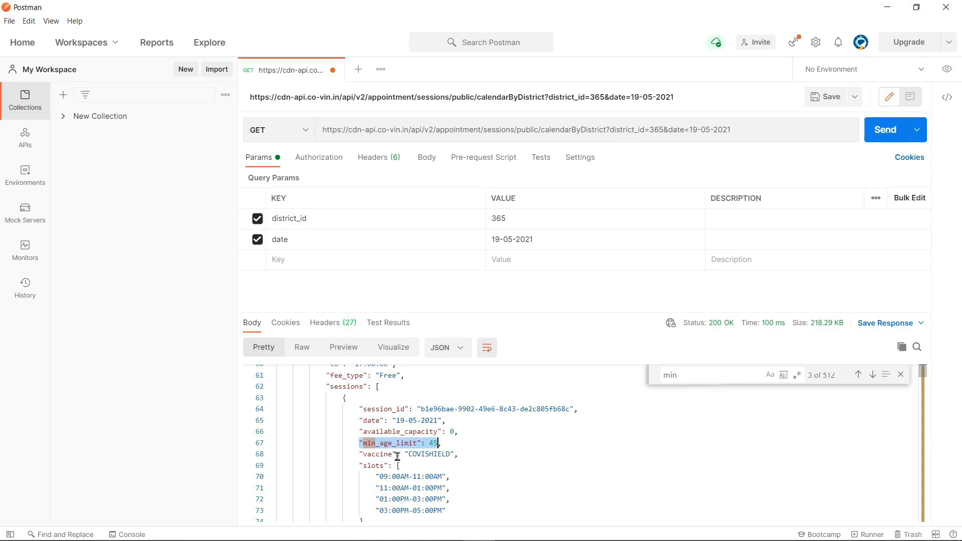
{"action": "key", "text": "alt+Tab"}
Step: Set the second row to min_age_limit is equal to 18 and re-enter 0 for capacity
{"action": "left_click", "coordinate": [593, 279]}
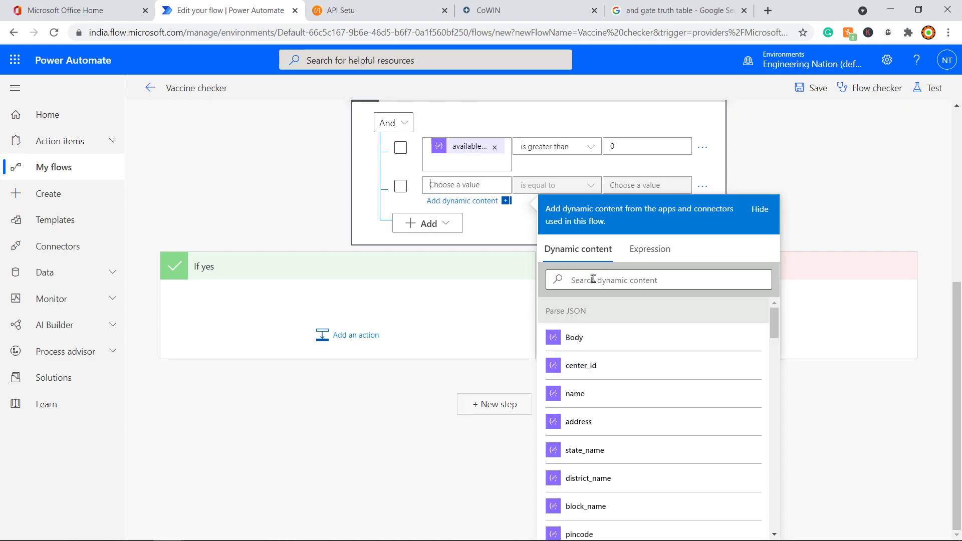
{"action": "type", "text": "min"}
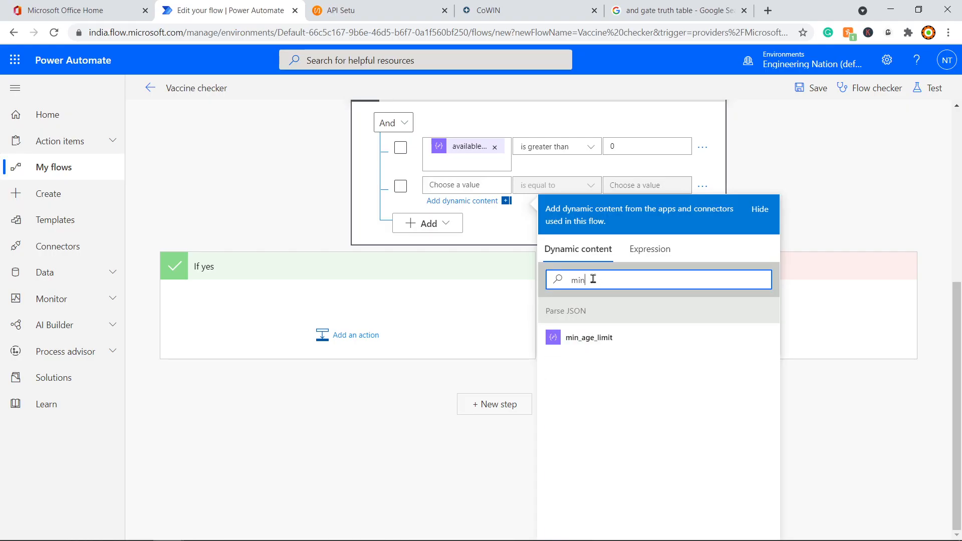
{"action": "left_click", "coordinate": [600, 351]}
{"action": "left_click", "coordinate": [650, 181]}
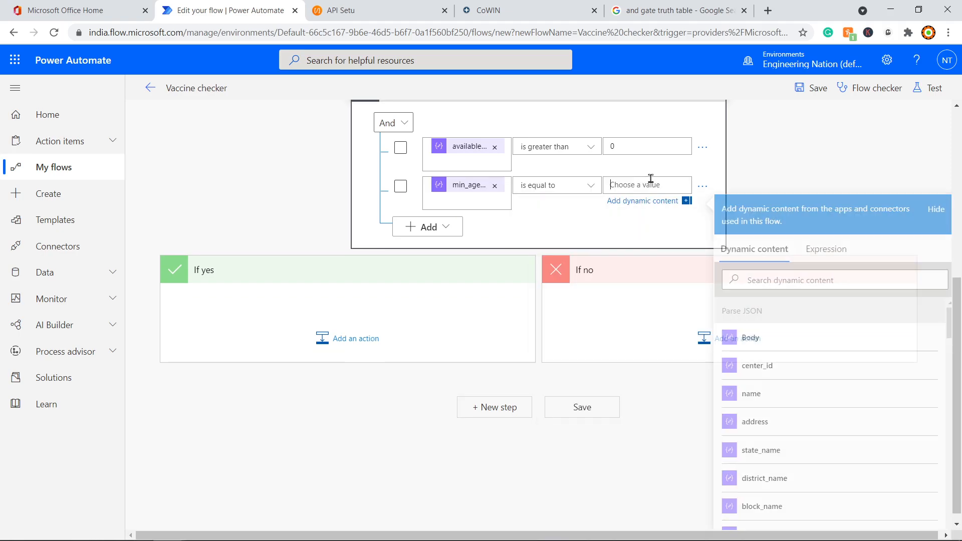
{"action": "type", "text": "18"}
{"action": "left_click", "coordinate": [801, 173]}
{"action": "scroll", "coordinate": [799, 210], "scroll_direction": "up", "scroll_amount": 4}
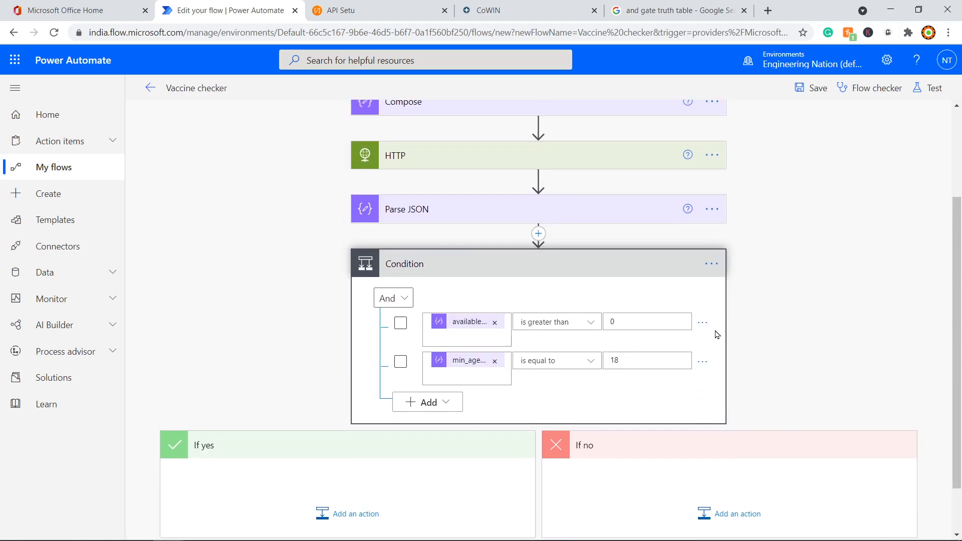
{"action": "scroll", "coordinate": [601, 331], "scroll_direction": "down", "scroll_amount": 2}
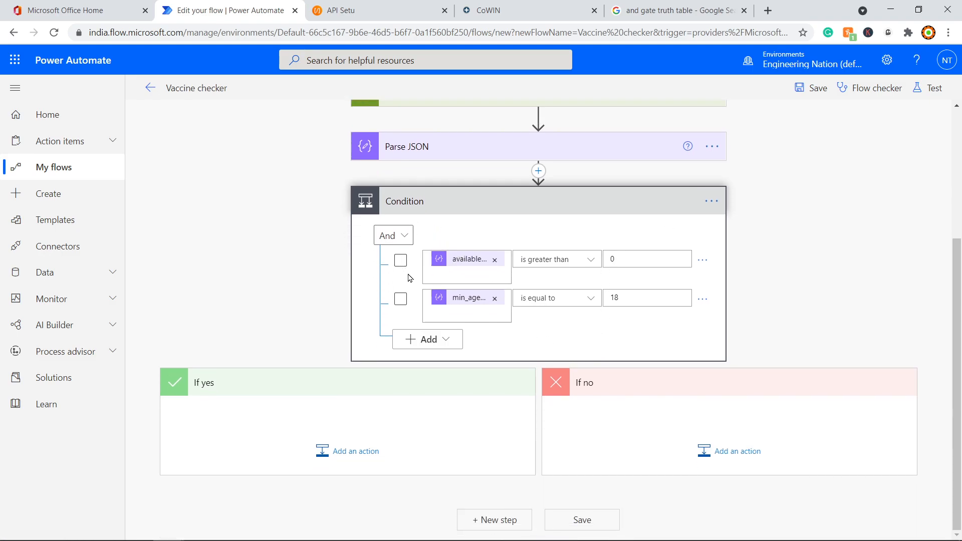
{"action": "left_click", "coordinate": [610, 257]}
{"action": "type", "text": "0"}
Step: Add a Send an email notification (V3) action under If yes, with the recipient address and subject 'vaccine Avaliable now !!!'
{"action": "left_click", "coordinate": [347, 451]}
{"action": "scroll", "coordinate": [592, 481], "scroll_direction": "down", "scroll_amount": 3}
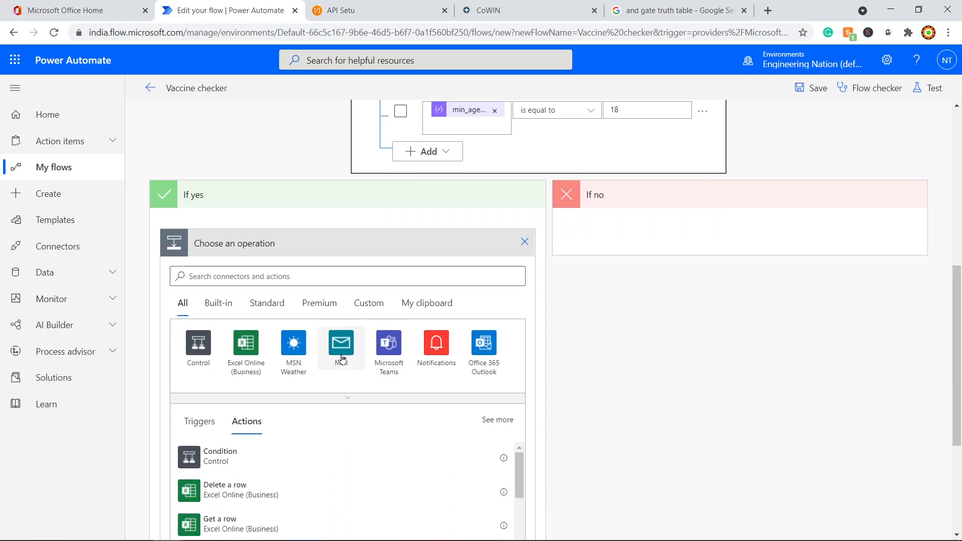
{"action": "left_click", "coordinate": [341, 357]}
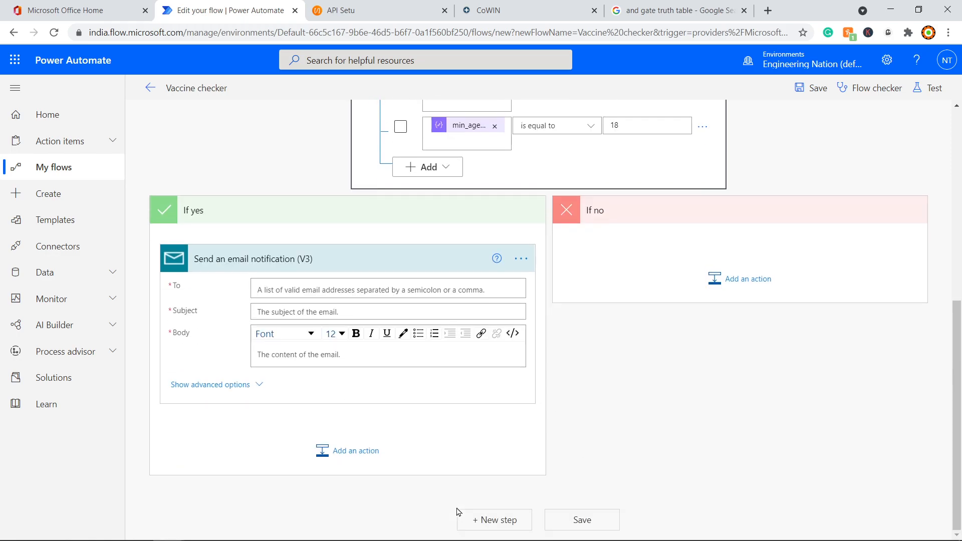
{"action": "left_click", "coordinate": [281, 289]}
{"action": "key", "text": "Tab"}
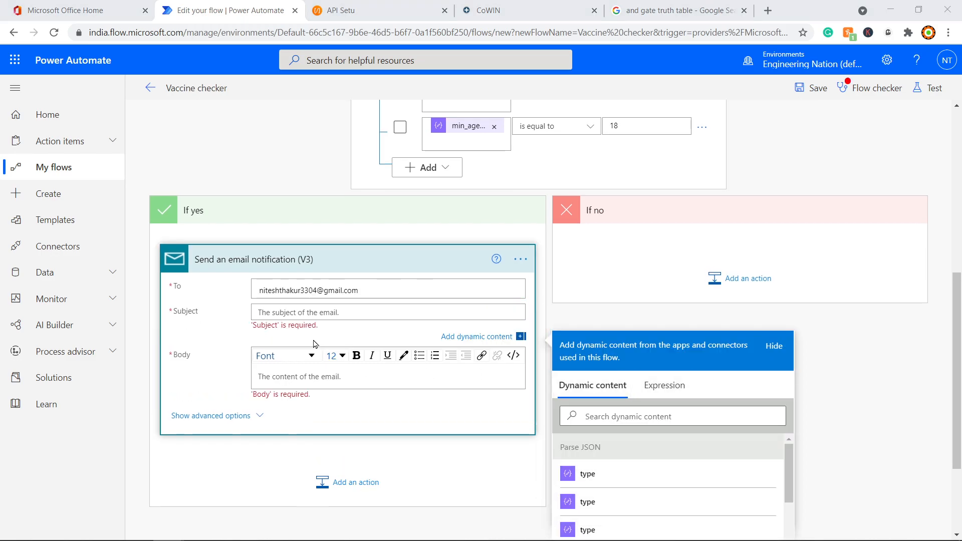
{"action": "type", "text": "vaccine Avaliable now !!!"}
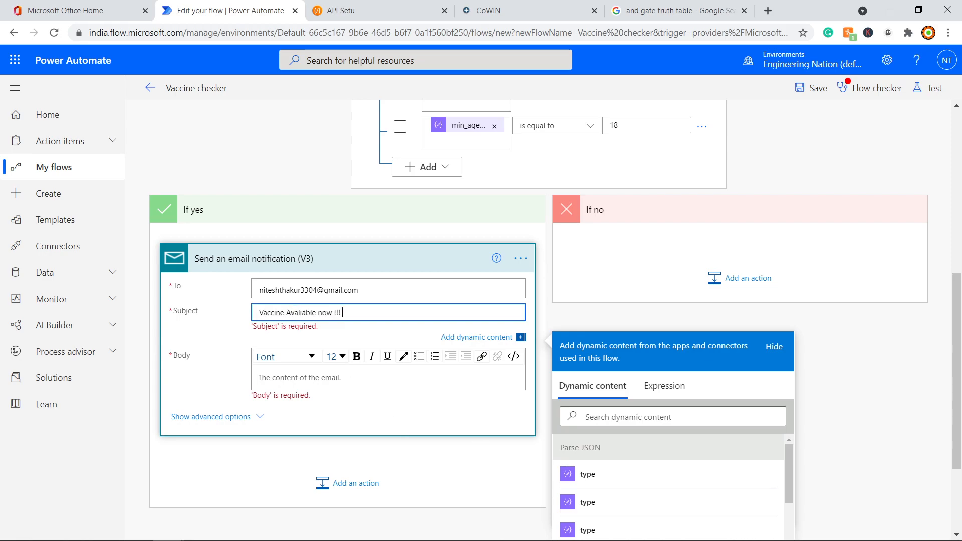
Step: Paste the email body listing the center's name, address, vaccine, capacity and age limit
{"action": "key", "text": "alt+Tab"}
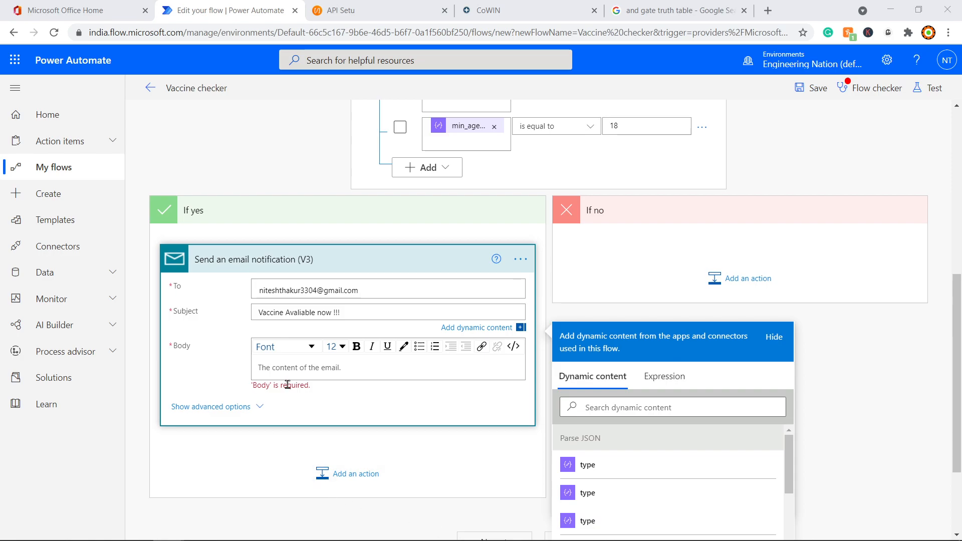
{"action": "left_click", "coordinate": [282, 370]}
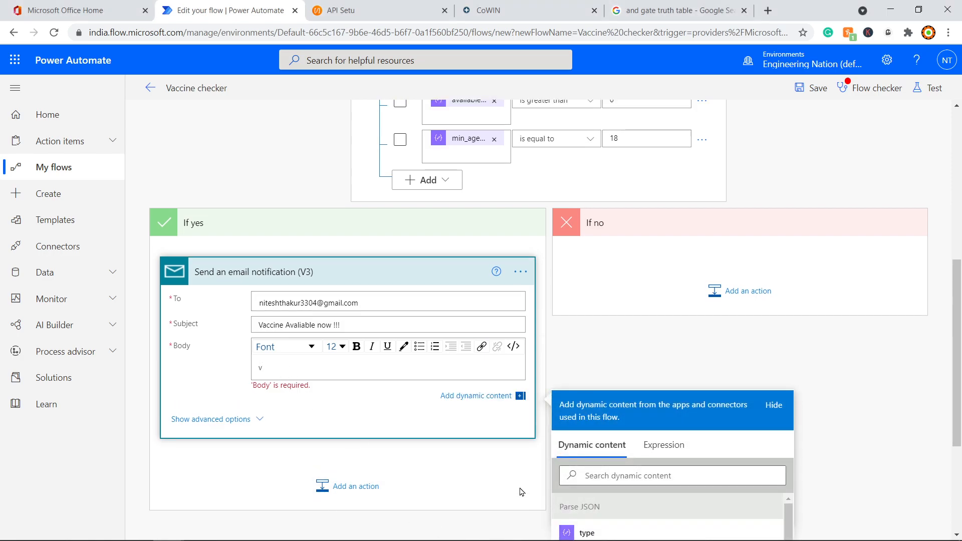
{"action": "type", "text": "v"}
{"action": "key", "text": "BackSpace"}
{"action": "type", "text": "Center Name: name Address: address Vaccine: vaccine Available Capacity: available_capacity Age Limit: min_age_limit  https://www.cowin.gov.in/home"}
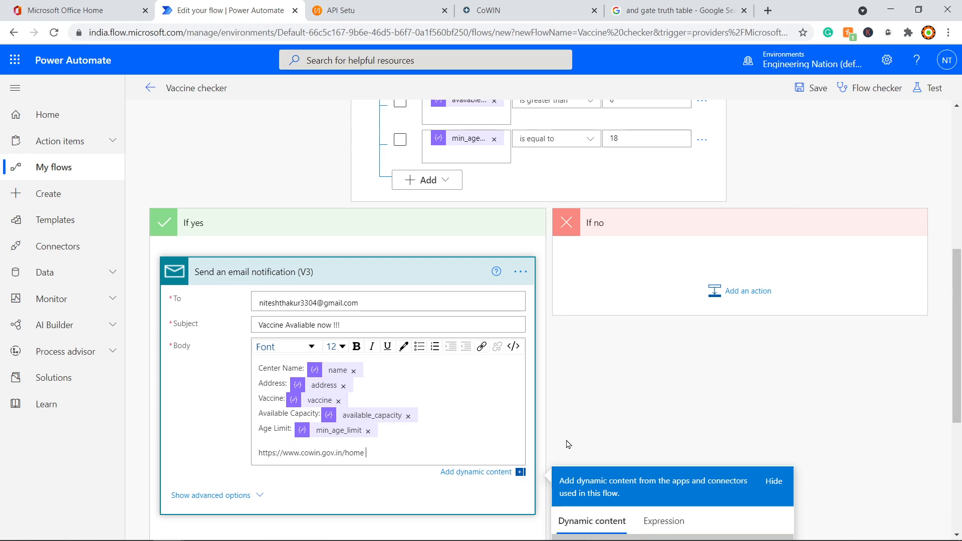
Step: Run a manual test of the Vaccine Checker flow and dismiss the run-started confirmation
{"action": "scroll", "coordinate": [701, 410], "scroll_direction": "up", "scroll_amount": 5}
{"action": "left_click", "coordinate": [925, 89]}
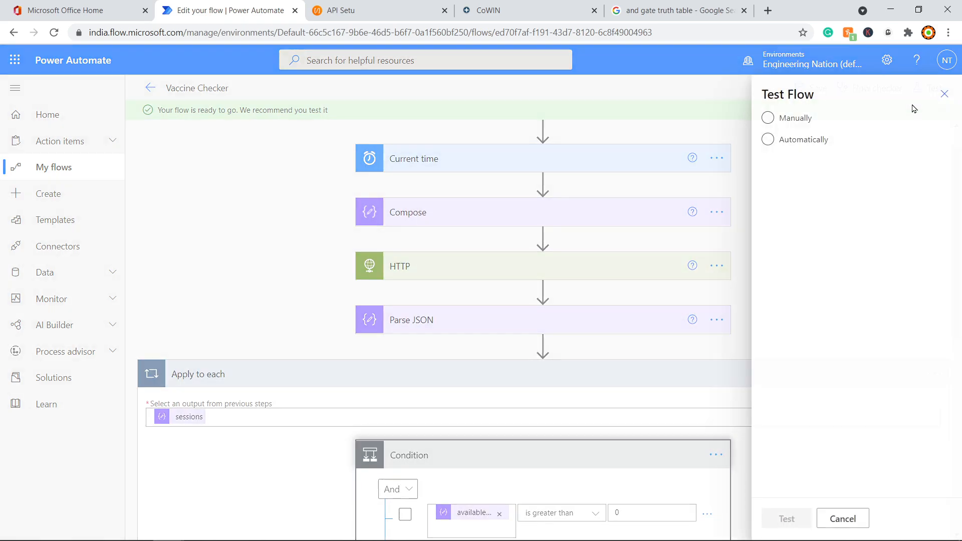
{"action": "left_click", "coordinate": [794, 139]}
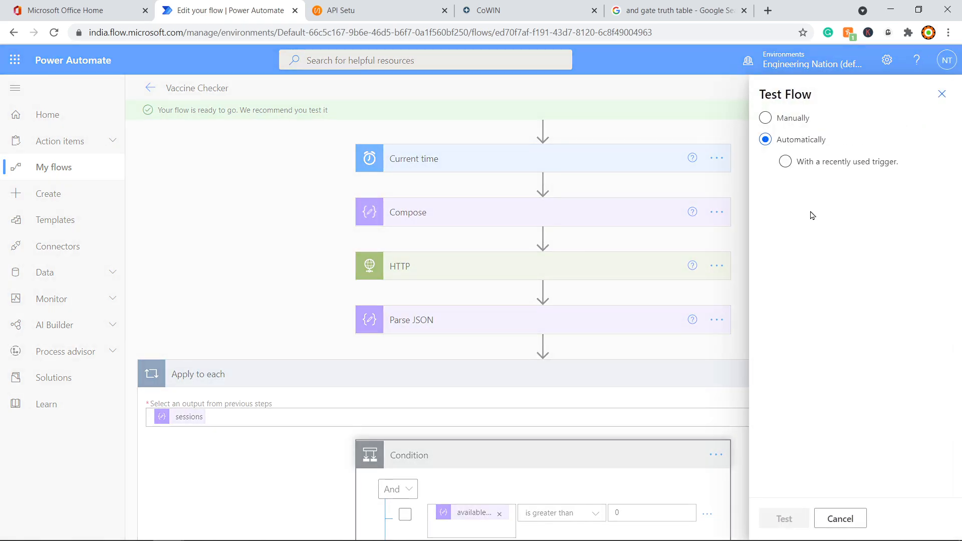
{"action": "left_click", "coordinate": [784, 120]}
{"action": "left_click", "coordinate": [799, 520]}
{"action": "left_click", "coordinate": [817, 519]}
{"action": "left_click", "coordinate": [792, 518]}
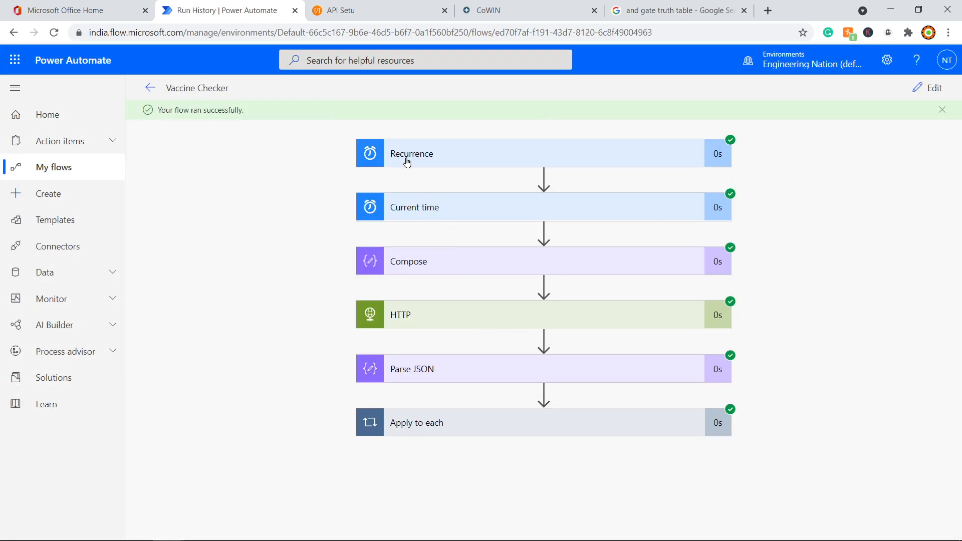
{"action": "left_click", "coordinate": [407, 156]}
{"action": "left_click", "coordinate": [449, 155]}
{"action": "left_click", "coordinate": [427, 214]}
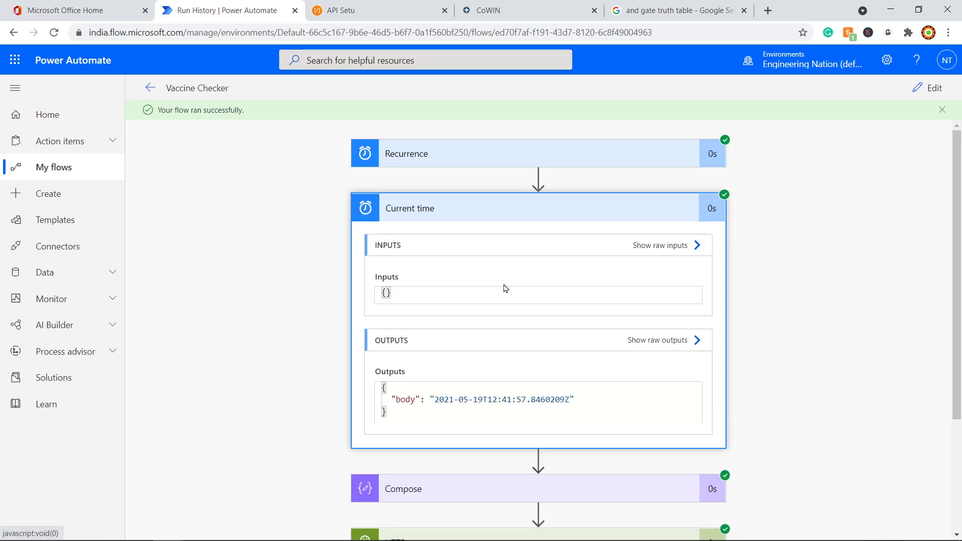
{"action": "left_click_drag", "start_coordinate": [435, 398], "coordinate": [587, 397]}
{"action": "scroll", "coordinate": [455, 333], "scroll_direction": "down", "scroll_amount": 3}
{"action": "left_click", "coordinate": [456, 333]}
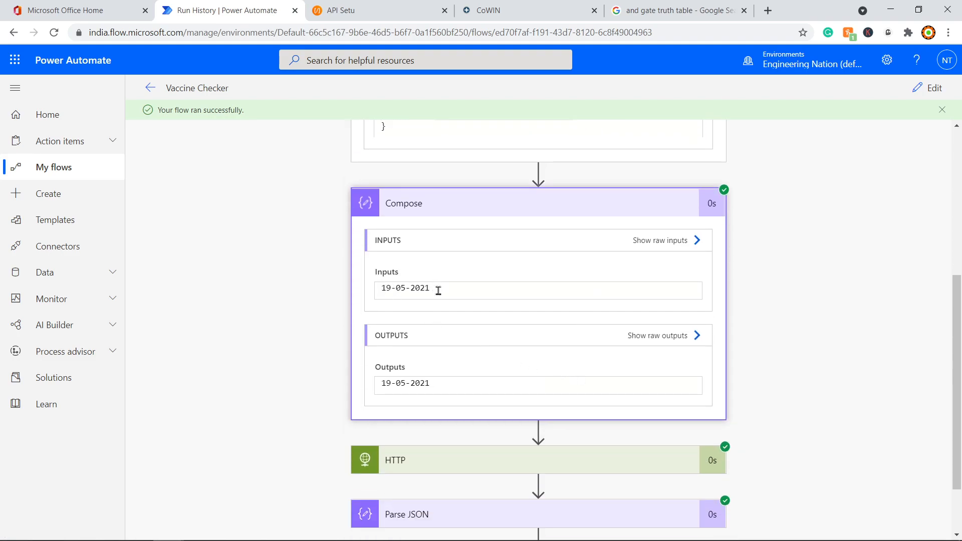
{"action": "scroll", "coordinate": [502, 393], "scroll_direction": "down", "scroll_amount": 2}
{"action": "left_click", "coordinate": [607, 391]}
{"action": "scroll", "coordinate": [607, 396], "scroll_direction": "down", "scroll_amount": 3}
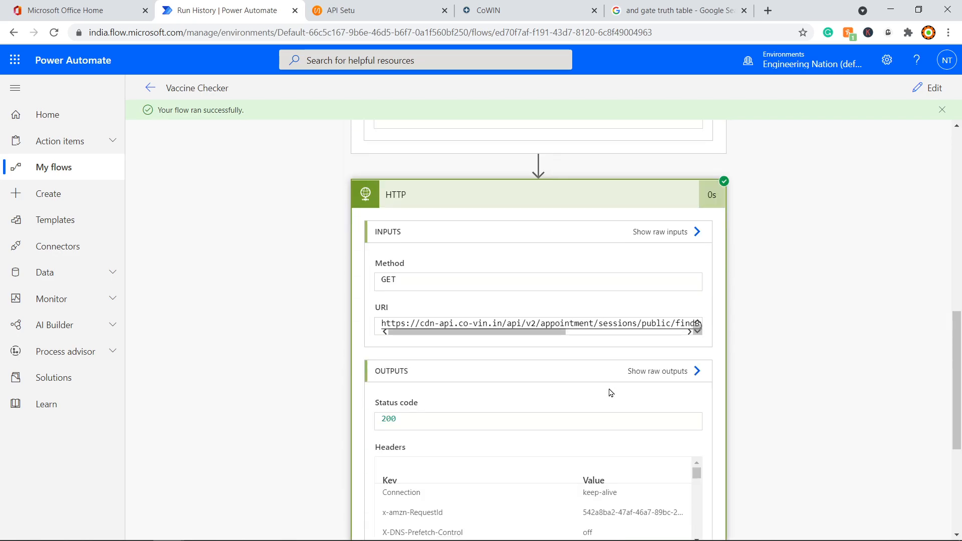
{"action": "left_click_drag", "start_coordinate": [511, 336], "coordinate": [635, 323]}
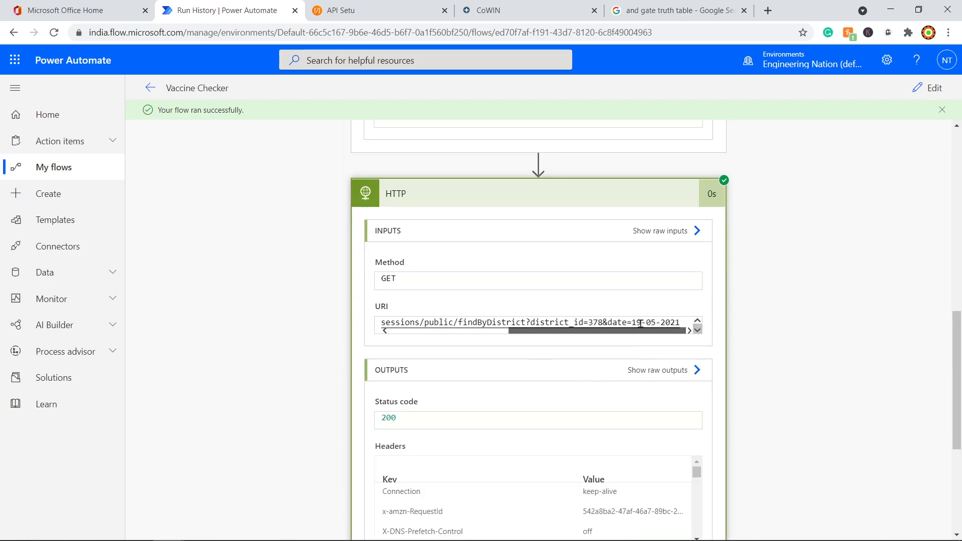
{"action": "scroll", "coordinate": [586, 354], "scroll_direction": "down", "scroll_amount": 5}
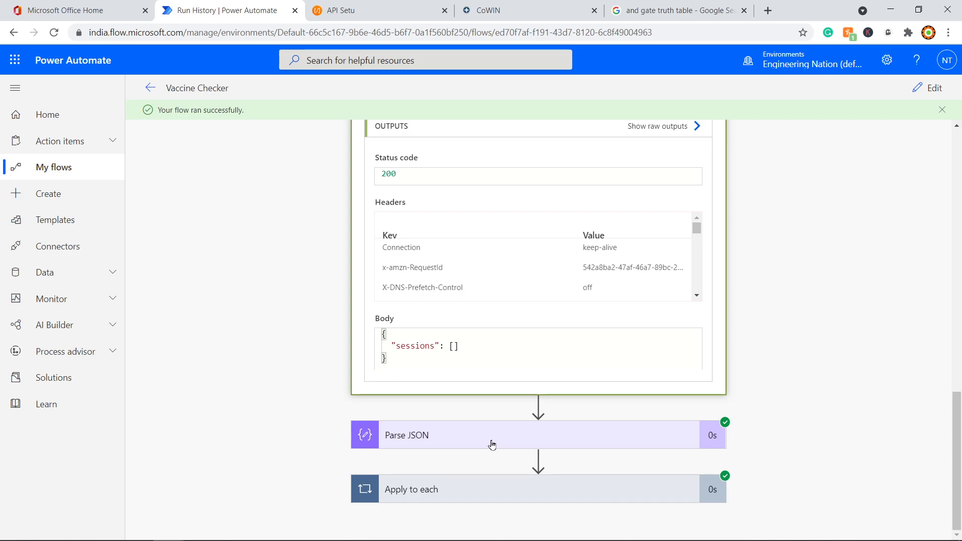
{"action": "left_click", "coordinate": [596, 447]}
{"action": "scroll", "coordinate": [814, 430], "scroll_direction": "down", "scroll_amount": 7}
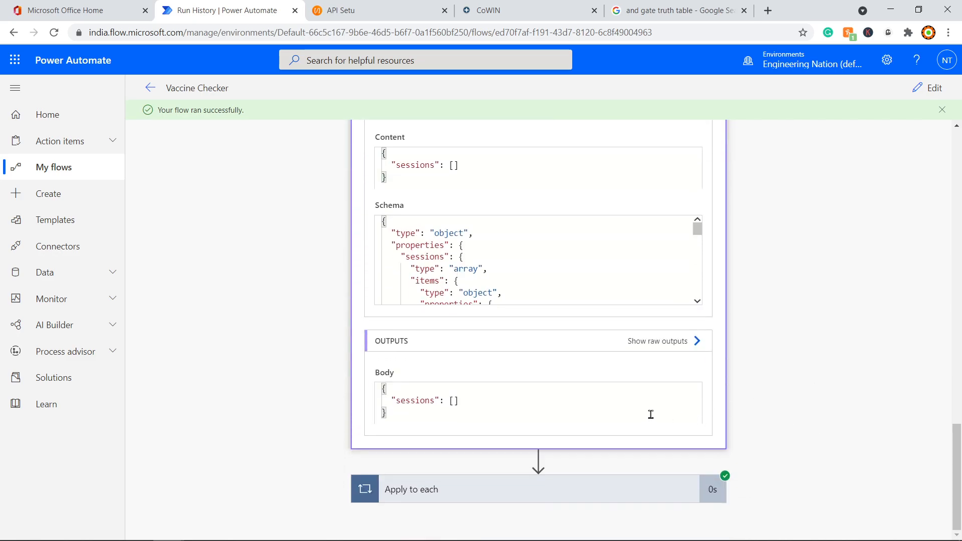
{"action": "left_click", "coordinate": [540, 489]}
{"action": "scroll", "coordinate": [758, 441], "scroll_direction": "down", "scroll_amount": 1}
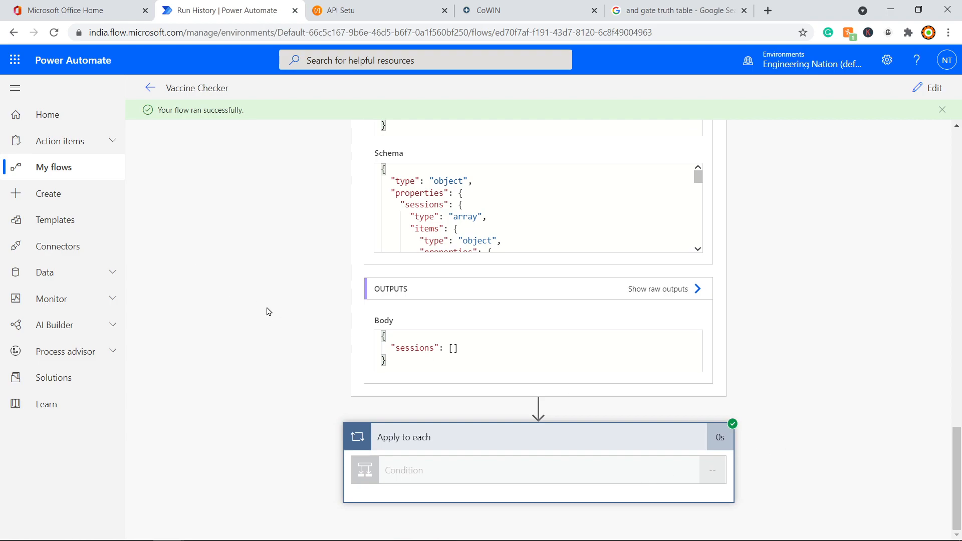
{"action": "scroll", "coordinate": [356, 371], "scroll_direction": "up", "scroll_amount": 20}
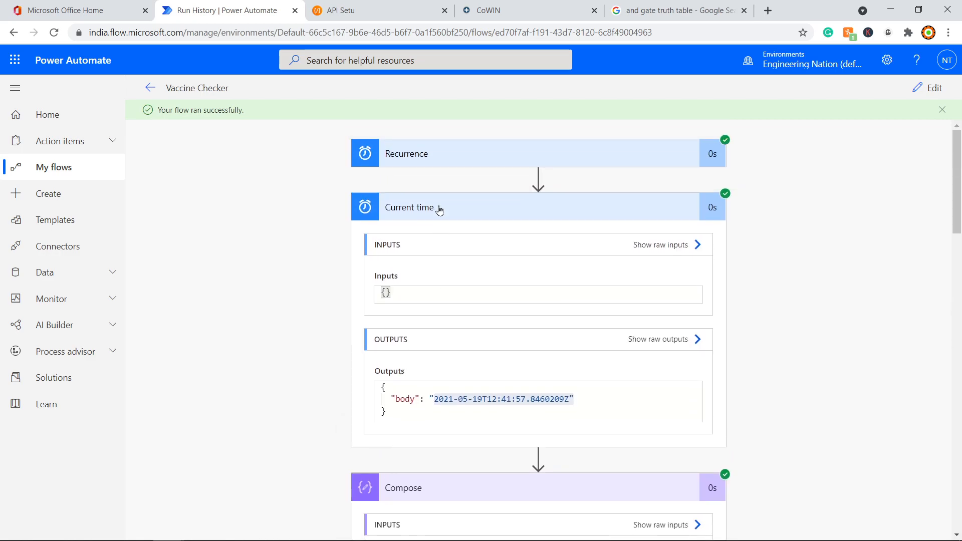
{"action": "left_click", "coordinate": [444, 220]}
{"action": "left_click", "coordinate": [452, 265]}
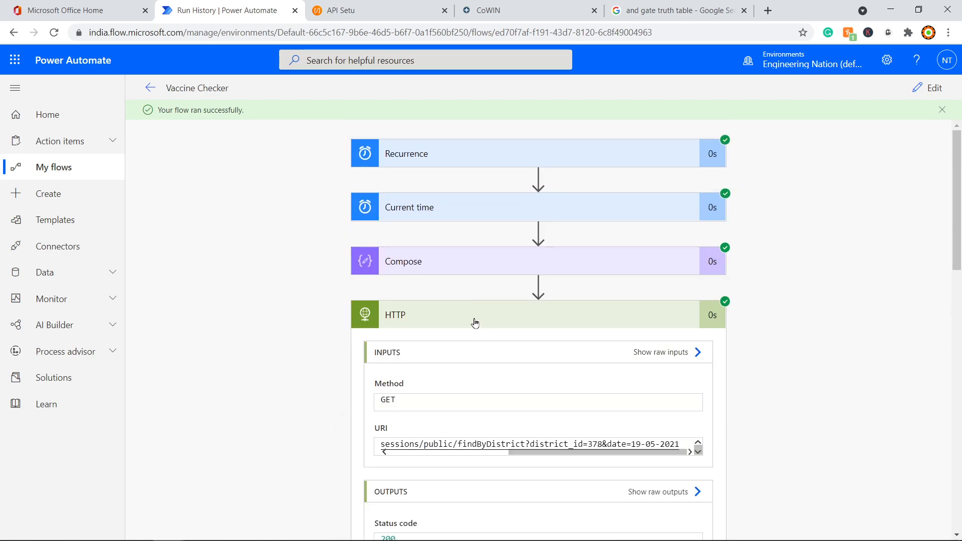
{"action": "left_click", "coordinate": [476, 323]}
{"action": "left_click", "coordinate": [556, 376]}
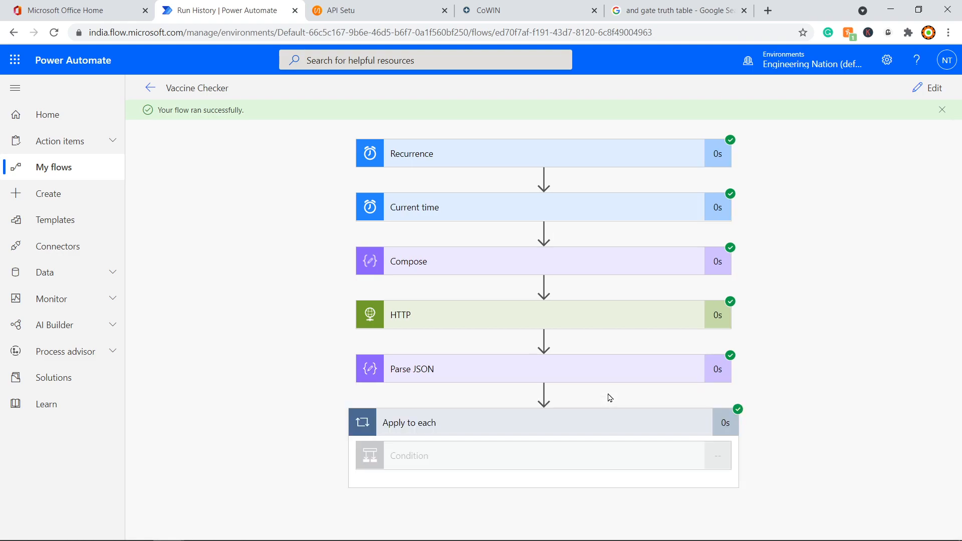
{"action": "left_click", "coordinate": [551, 429]}
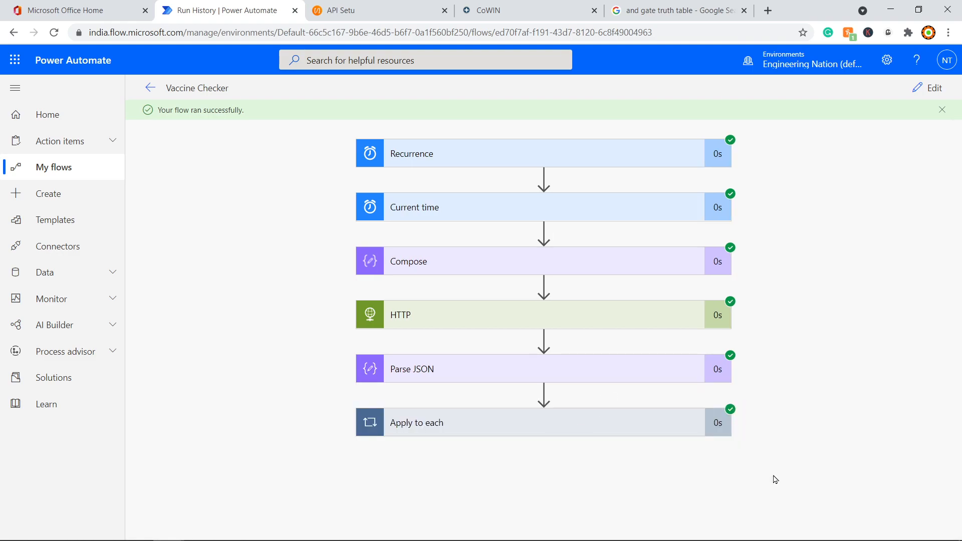